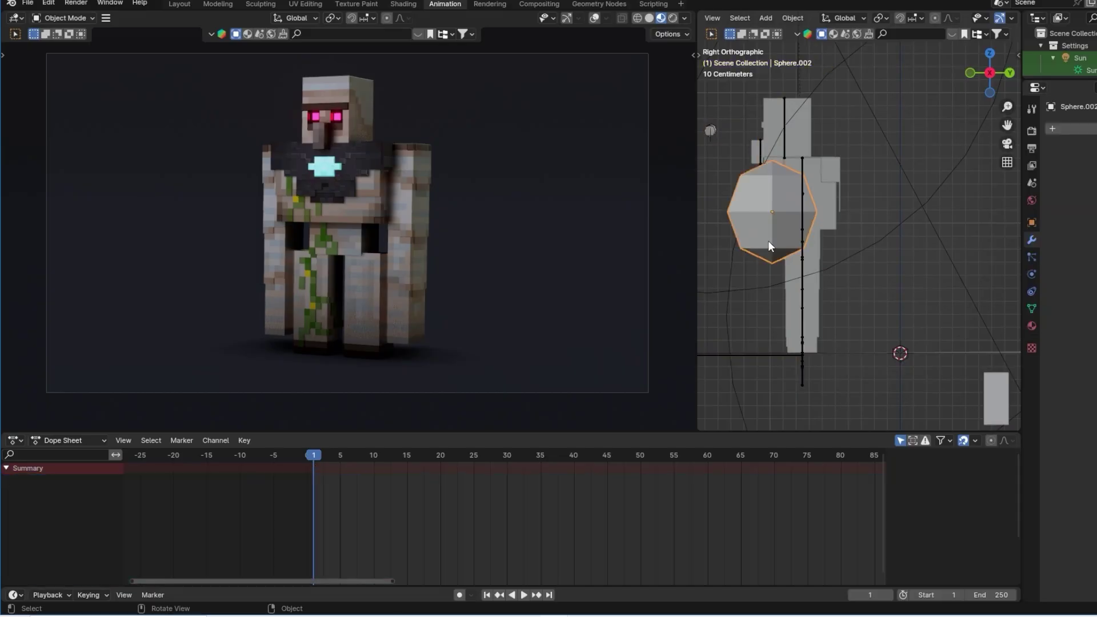
# Put the iron golem's armature in Pose Mode and move the left leg's IK bone forward with the Move tool
pyautogui.keyDown('shift'); pyautogui.moveTo(882, 291); pyautogui.dragTo(943, 227, button='middle'); pyautogui.keyUp('shift')
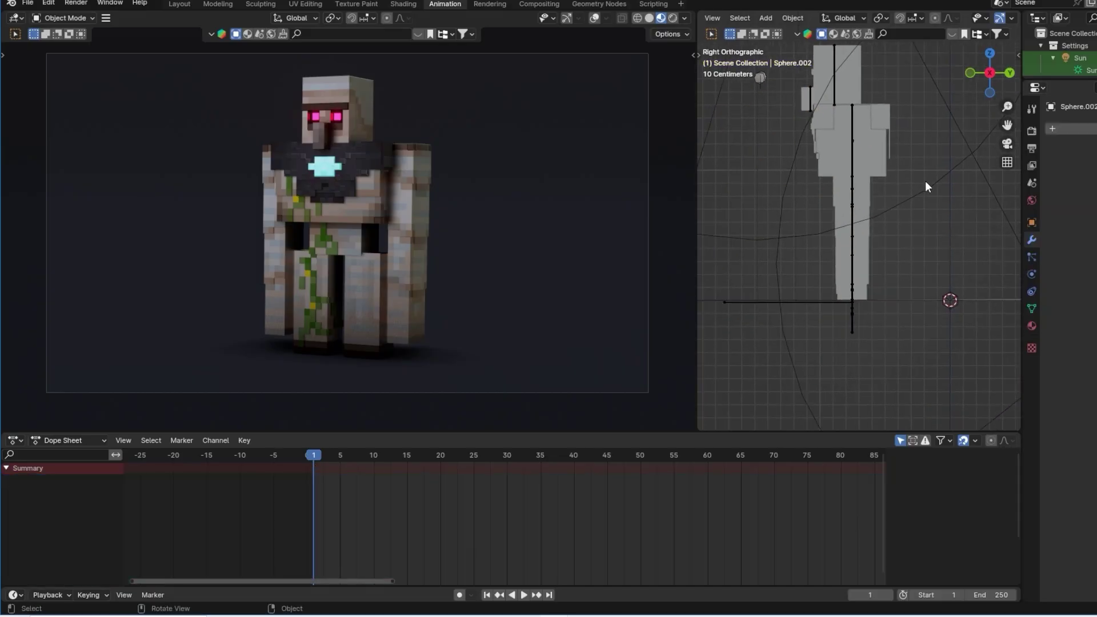
pyautogui.scroll(2, 883, 247)
pyautogui.click(850, 358)
pyautogui.hotkey('ctrl', 'Tab')
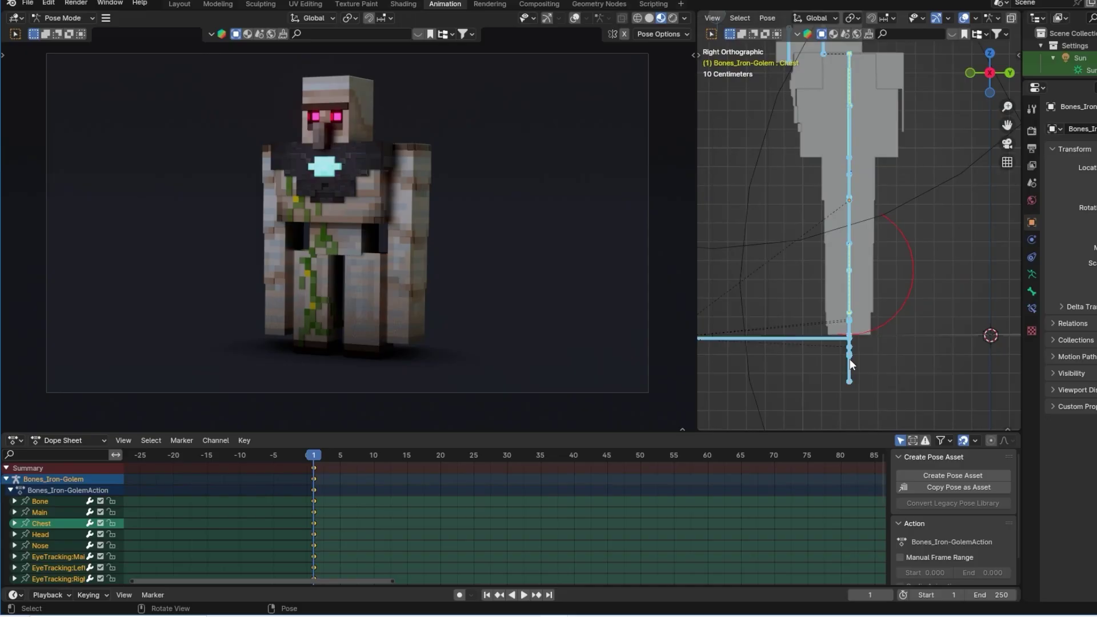
pyautogui.click(850, 359)
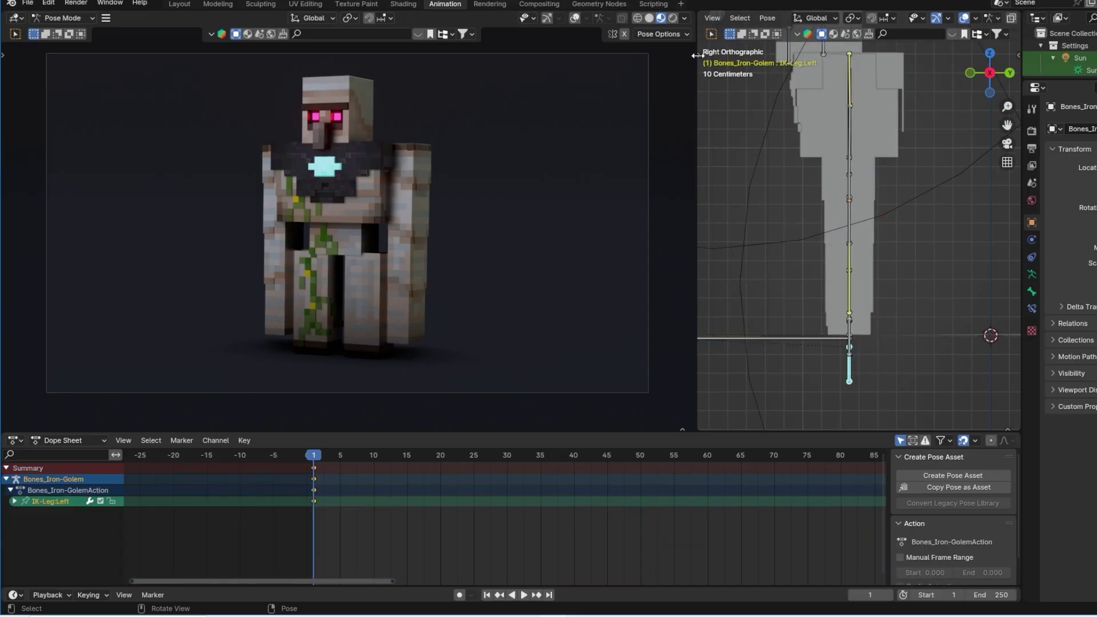
pyautogui.press('t')
pyautogui.click(712, 101)
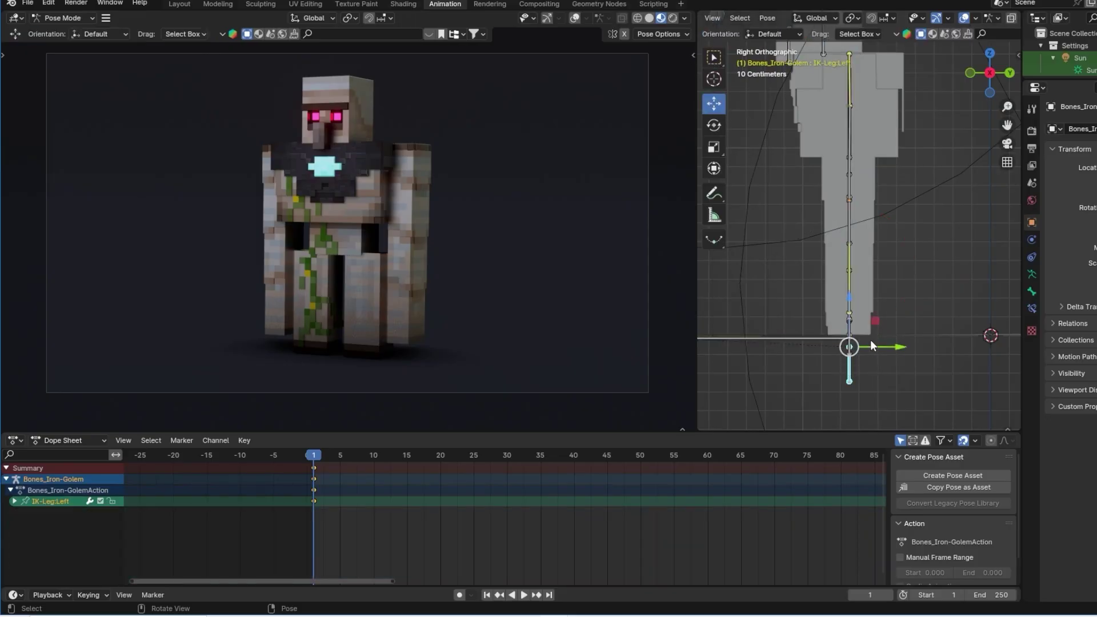
pyautogui.moveTo(871, 345); pyautogui.dragTo(807, 336)
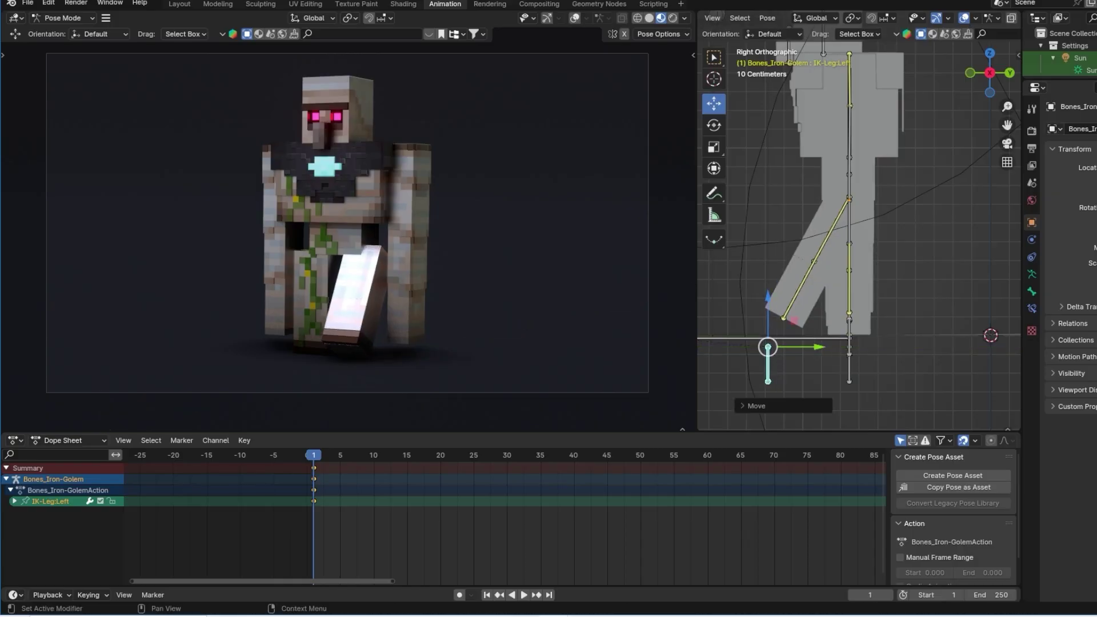
# Show the side view in Material Preview shading and move the right leg's IK bone backward to form a stride
pyautogui.click(987, 18)
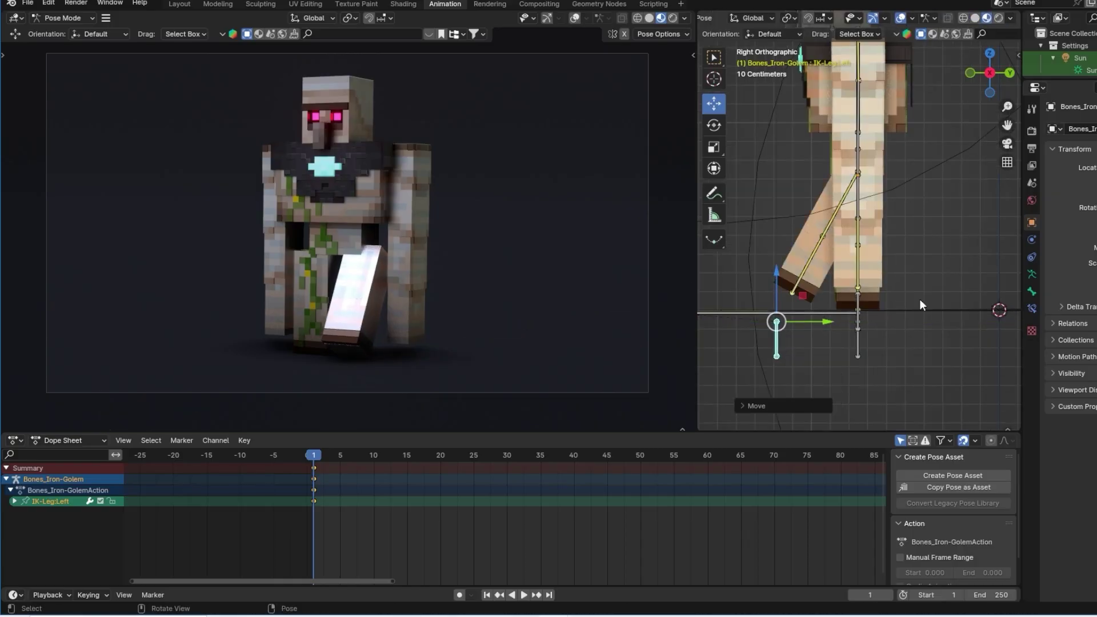
pyautogui.click(859, 337)
pyautogui.moveTo(899, 322); pyautogui.dragTo(986, 321)
# Lower the golem's Main body bone slightly in the right orthographic view
pyautogui.click(860, 158)
pyautogui.moveTo(860, 158)
pyautogui.mouseDown(button='middle')
pyautogui.moveTo(869, 164)
pyautogui.moveTo(825, 221)
pyautogui.moveTo(855, 178)
pyautogui.moveTo(851, 150)
pyautogui.mouseUp(button='middle')
pyautogui.press('KP_3')
pyautogui.moveTo(851, 155); pyautogui.dragTo(851, 172)
# Swing the right arm's IK bone forward and the left arm's IK bone backward, opposite to the legs
pyautogui.click(856, 345)
pyautogui.moveTo(879, 302); pyautogui.dragTo(735, 312)
pyautogui.click(758, 288)
pyautogui.click(851, 357)
pyautogui.scroll(-1, 857, 317)
pyautogui.click(960, 321)
pyautogui.moveTo(989, 271); pyautogui.dragTo(991, 270)
pyautogui.rightClick(987, 269)
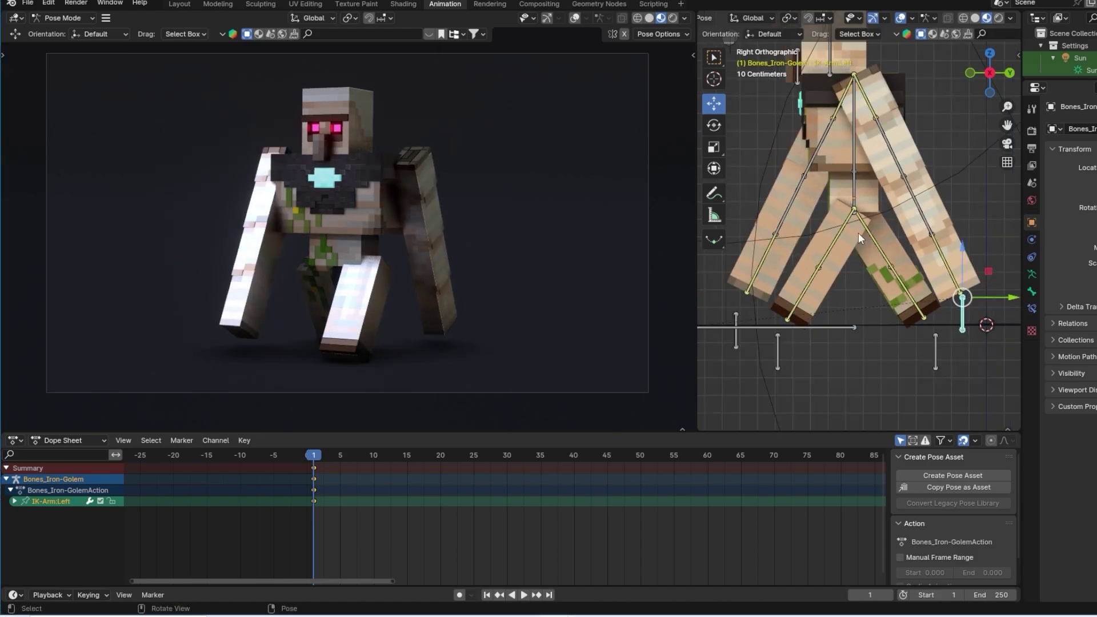
# Enable auto keying and insert a keyframe for all bones on frame 1
pyautogui.click(459, 595)
pyautogui.press('a')
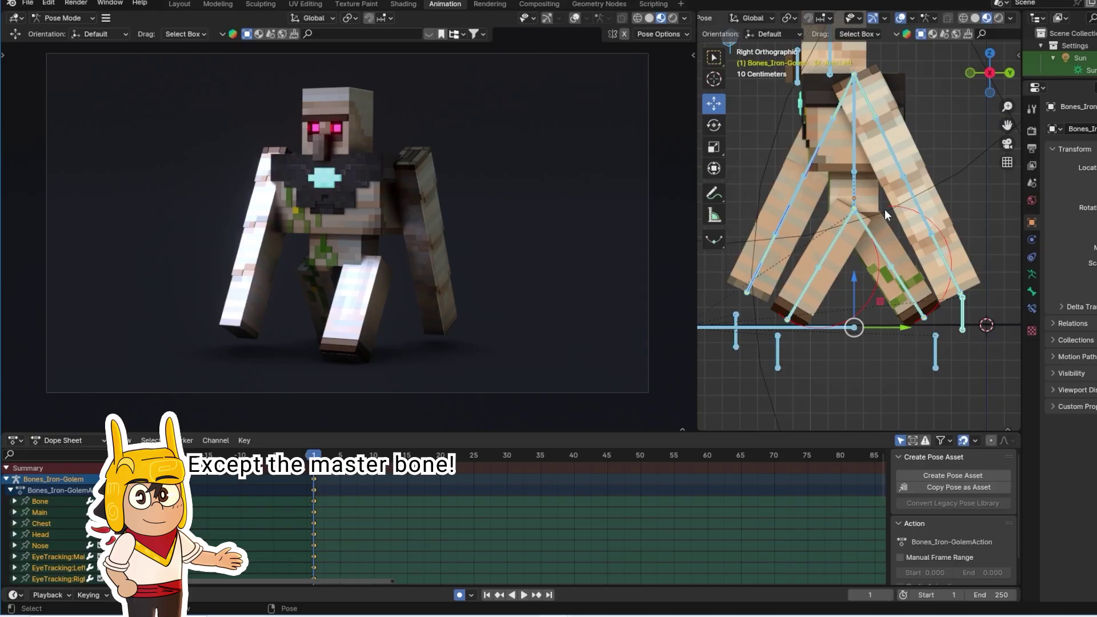
pyautogui.press('i')
pyautogui.click(885, 210)
# Hide the rig's master bone and select the Main body bone in the right orthographic view
pyautogui.click(785, 330)
pyautogui.press('h')
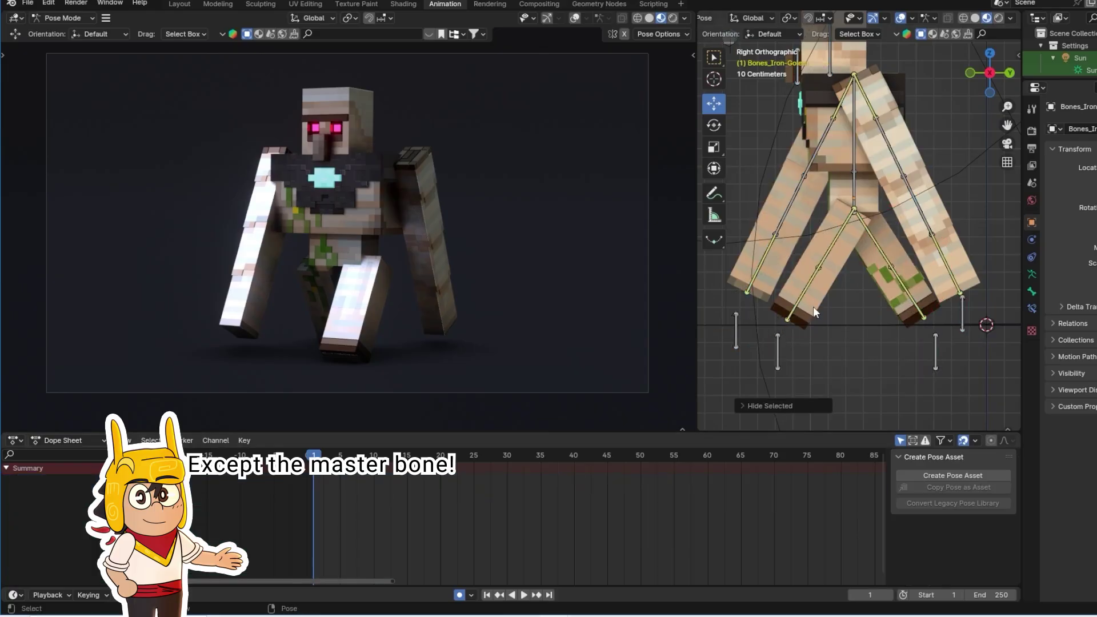
pyautogui.moveTo(842, 330); pyautogui.dragTo(965, 305, button='middle')
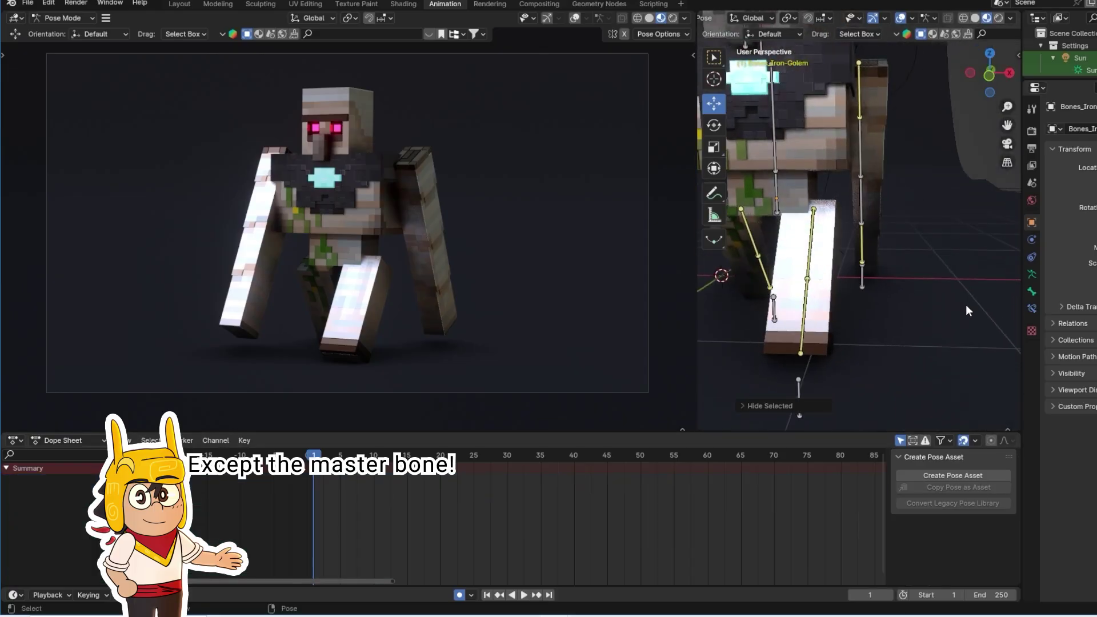
pyautogui.scroll(-2, 966, 305)
pyautogui.click(835, 262)
pyautogui.press('KP_3')
pyautogui.scroll(1, 781, 285)
pyautogui.keyDown('shift'); pyautogui.moveTo(804, 265); pyautogui.dragTo(810, 228, button='middle'); pyautogui.keyUp('shift')
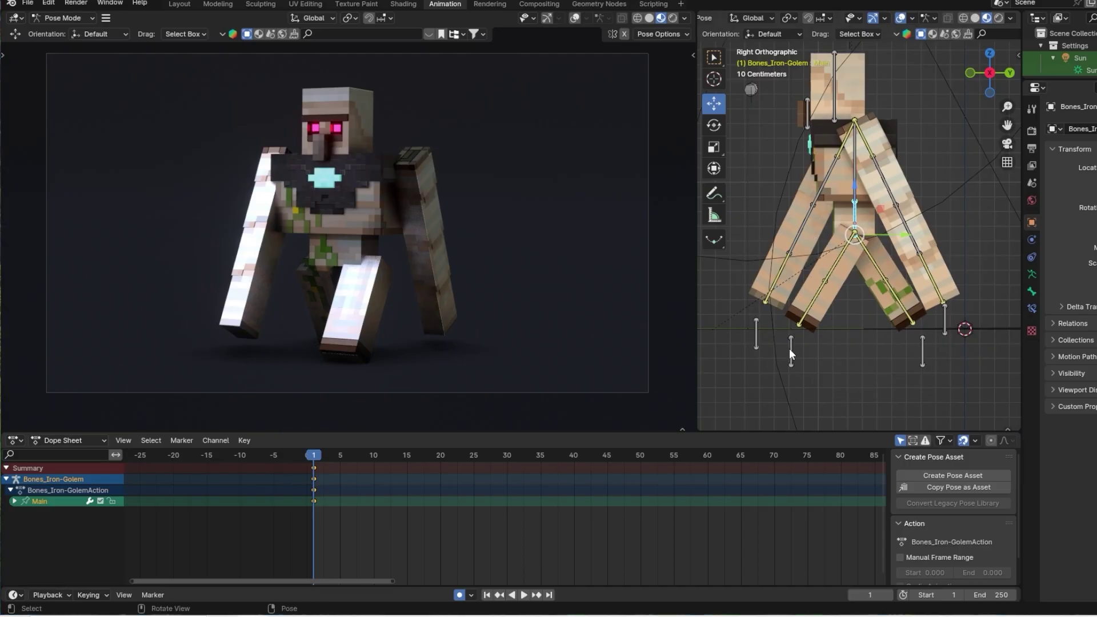
# Insert a keyframe for all visible bones on frame 4
pyautogui.press('space')
pyautogui.press('a')
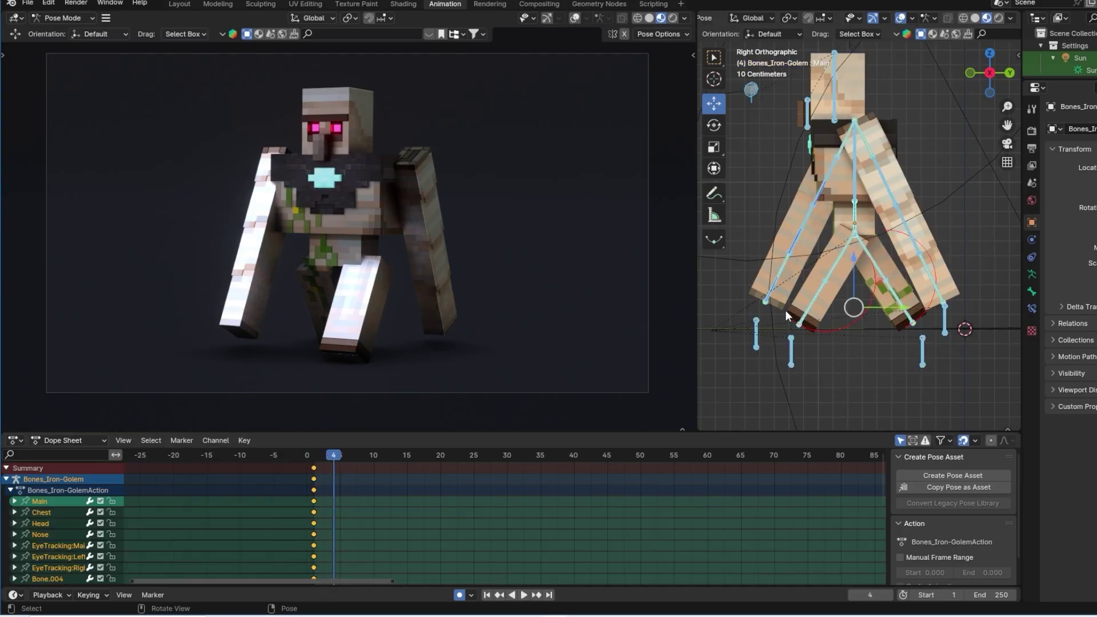
pyautogui.press('i')
pyautogui.click(785, 309)
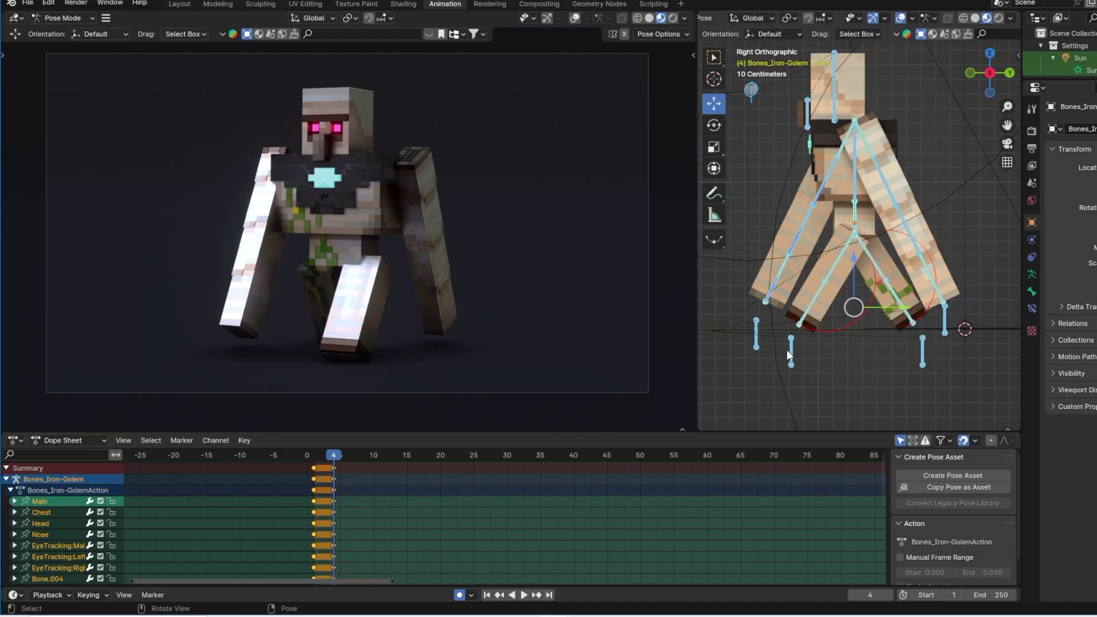
# Raise both leg IK bones slightly on frame 1 and lower the Main body bone on frame 4
pyautogui.moveTo(855, 281); pyautogui.dragTo(855, 271)
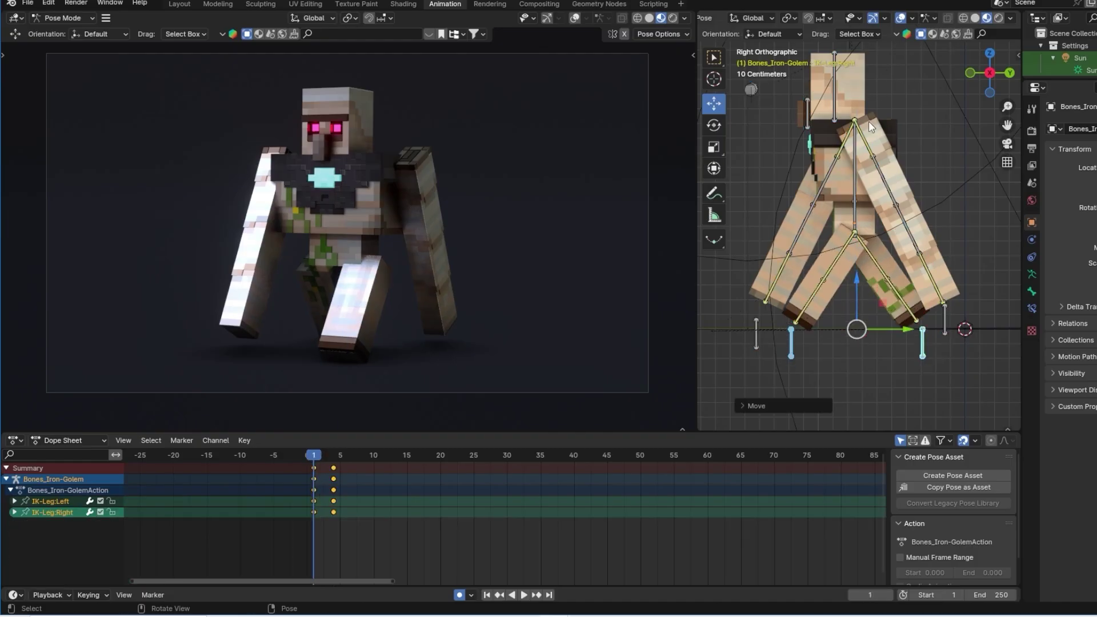
pyautogui.click(837, 224)
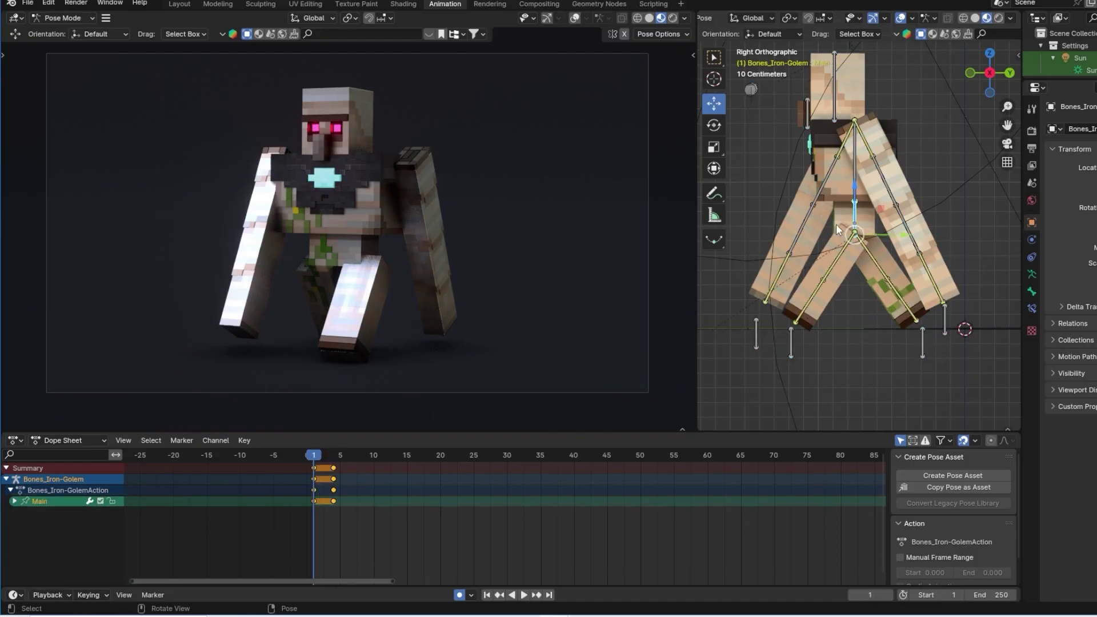
pyautogui.press('space')
pyautogui.moveTo(857, 179); pyautogui.dragTo(855, 232)
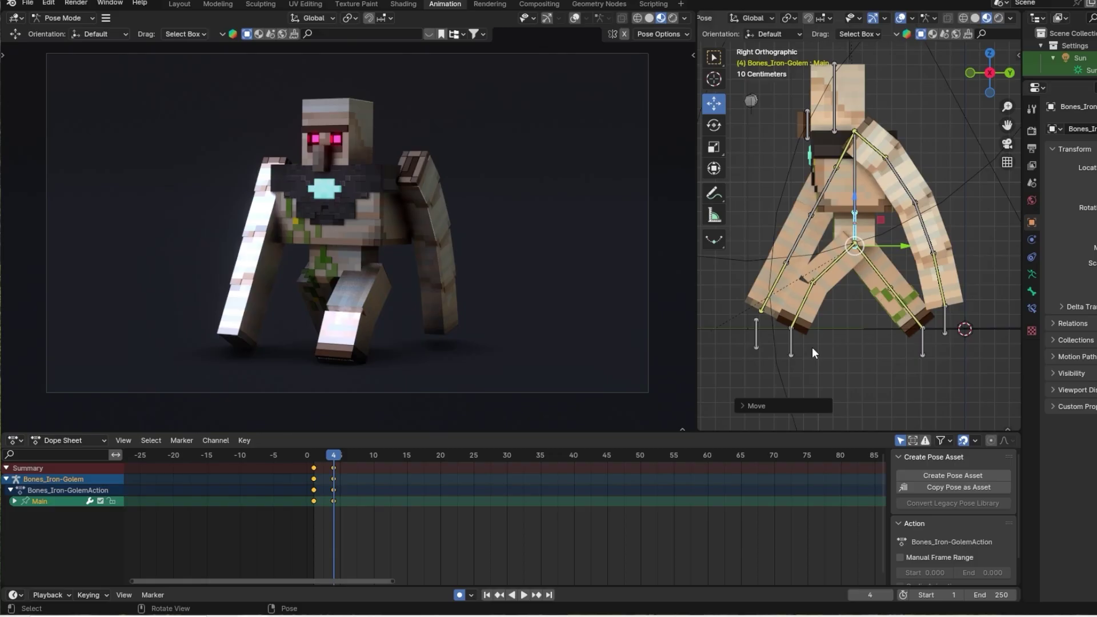
# On frame 4, move the left leg's IK bone backward and both arm IK bones inward and down, checking the motion by playback
pyautogui.click(792, 342)
pyautogui.moveTo(836, 330); pyautogui.dragTo(873, 342)
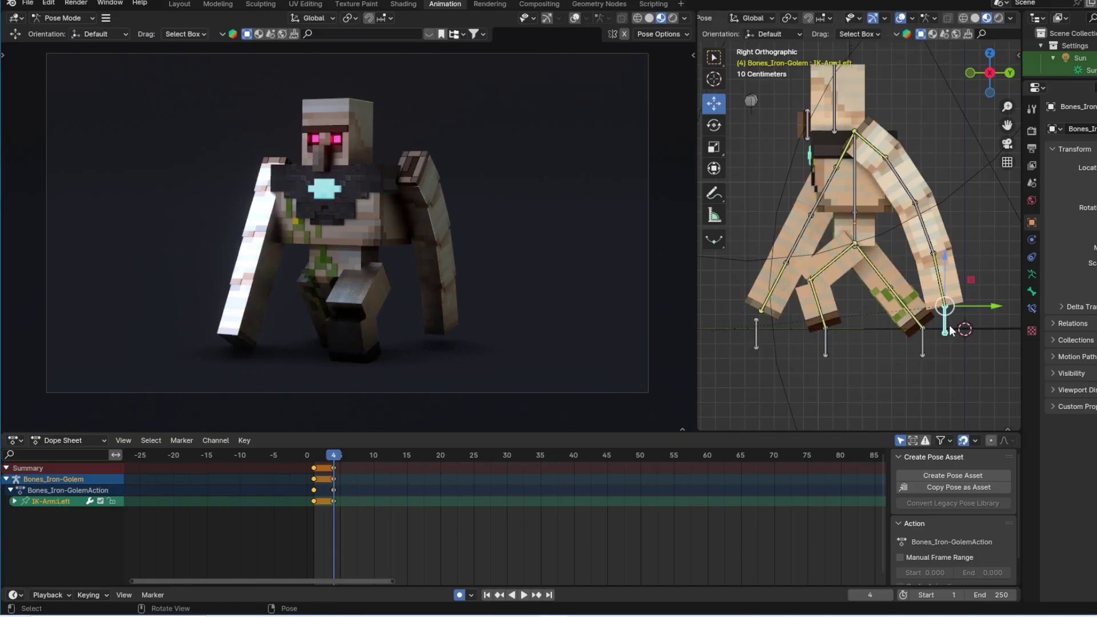
pyautogui.press('g')
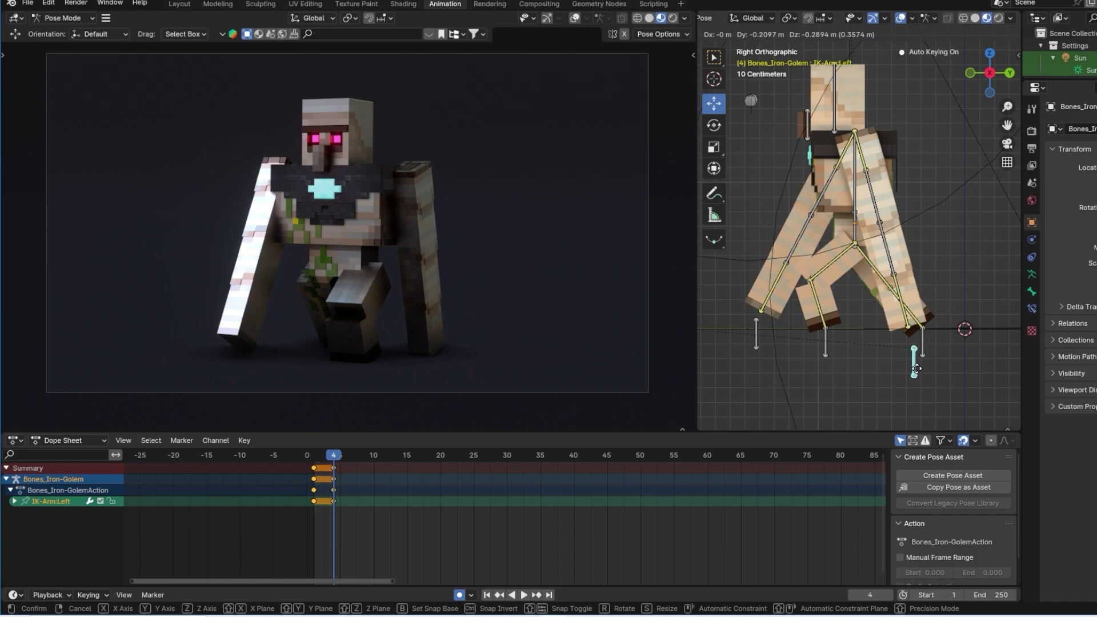
pyautogui.click(917, 369)
pyautogui.click(756, 338)
pyautogui.press('g')
pyautogui.click(792, 355)
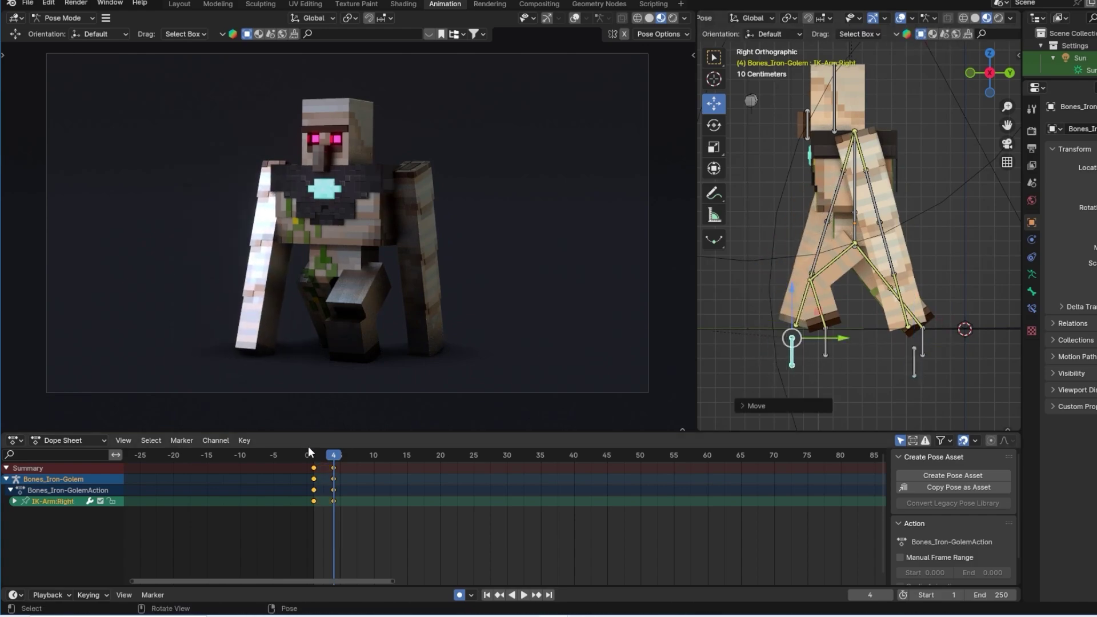
pyautogui.click(310, 457)
pyautogui.press('space')
pyautogui.press('space')
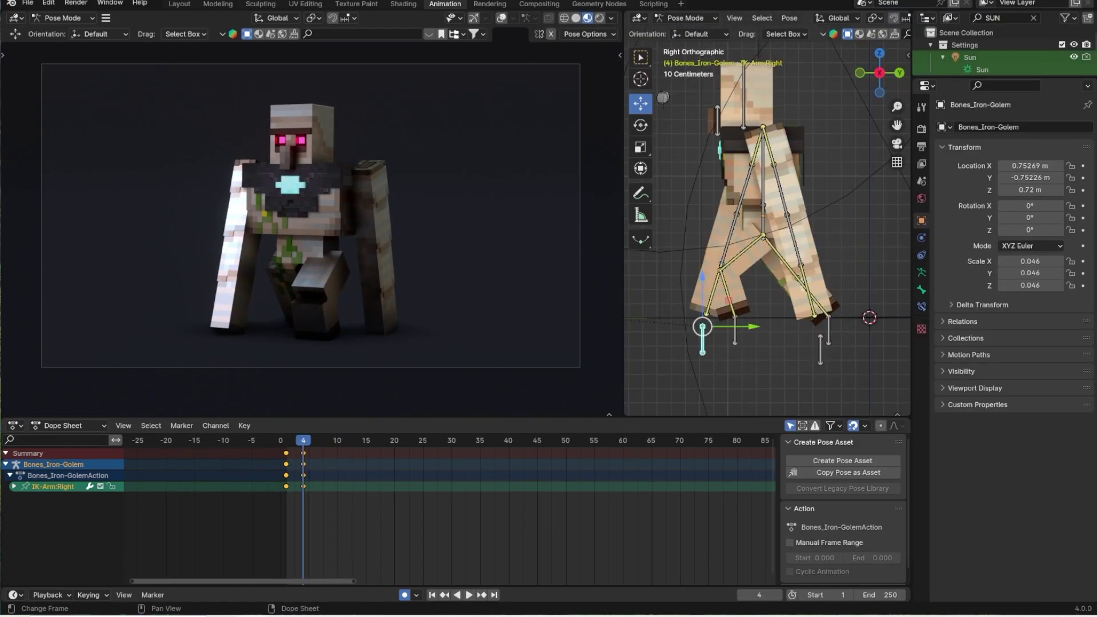
# Insert keyframes for all visible bones on frame 4 and again on frame 8
pyautogui.moveTo(303, 441)
pyautogui.mouseDown()
pyautogui.moveTo(282, 445)
pyautogui.moveTo(320, 441)
pyautogui.moveTo(303, 449)
pyautogui.mouseUp()
pyautogui.press('a')
pyautogui.press('i')
pyautogui.click(576, 354)
pyautogui.click(328, 444)
pyautogui.press('i')
pyautogui.click(633, 272)
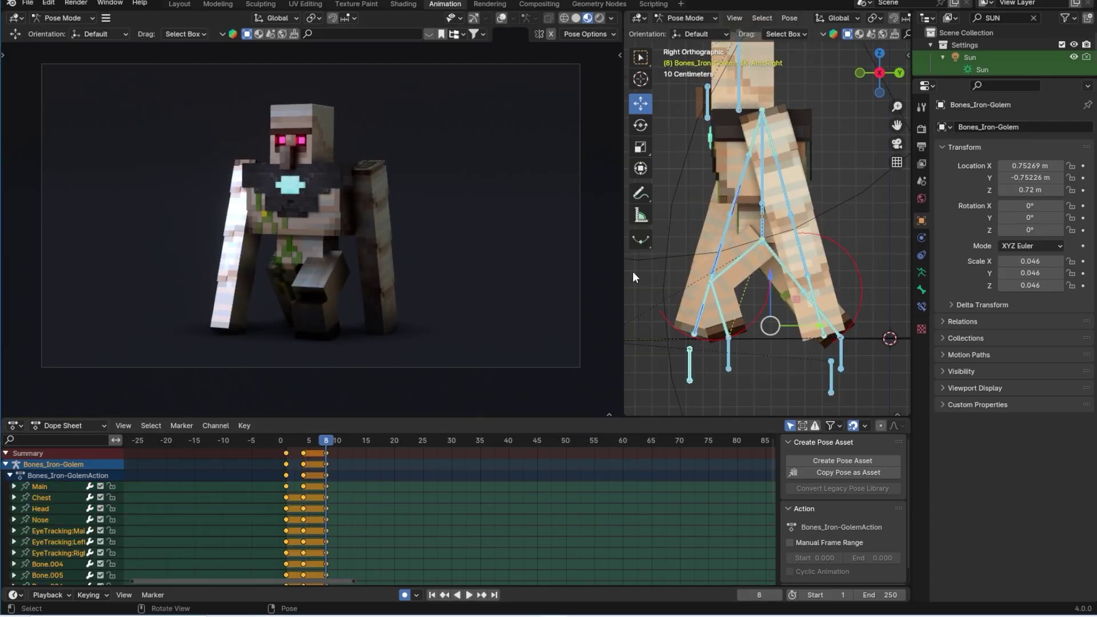
# On frame 8, raise the Main body bone slightly and move the left leg's IK bone backward along Y
pyautogui.click(728, 353)
pyautogui.press('g')
pyautogui.press('z')
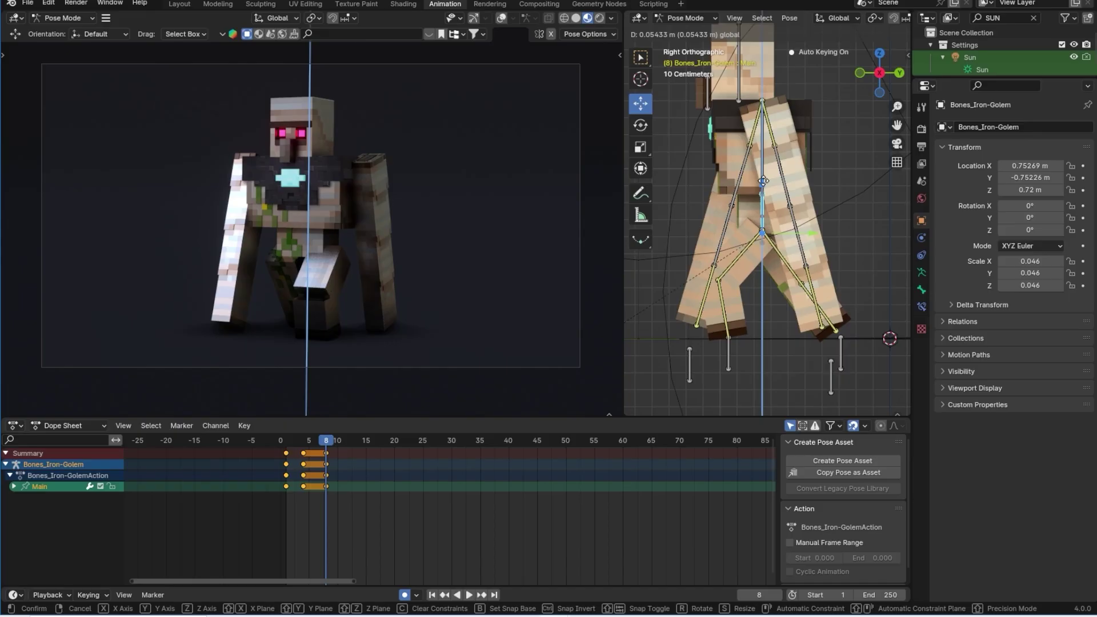
pyautogui.press('y')
pyautogui.moveTo(806, 349); pyautogui.dragTo(847, 309)
# On frame 8, lift the right leg's IK bone up and forward and bring both arm IK bones under the body along Y
pyautogui.click(844, 344)
pyautogui.press('g')
pyautogui.click(855, 263)
pyautogui.click(689, 369)
pyautogui.press('g')
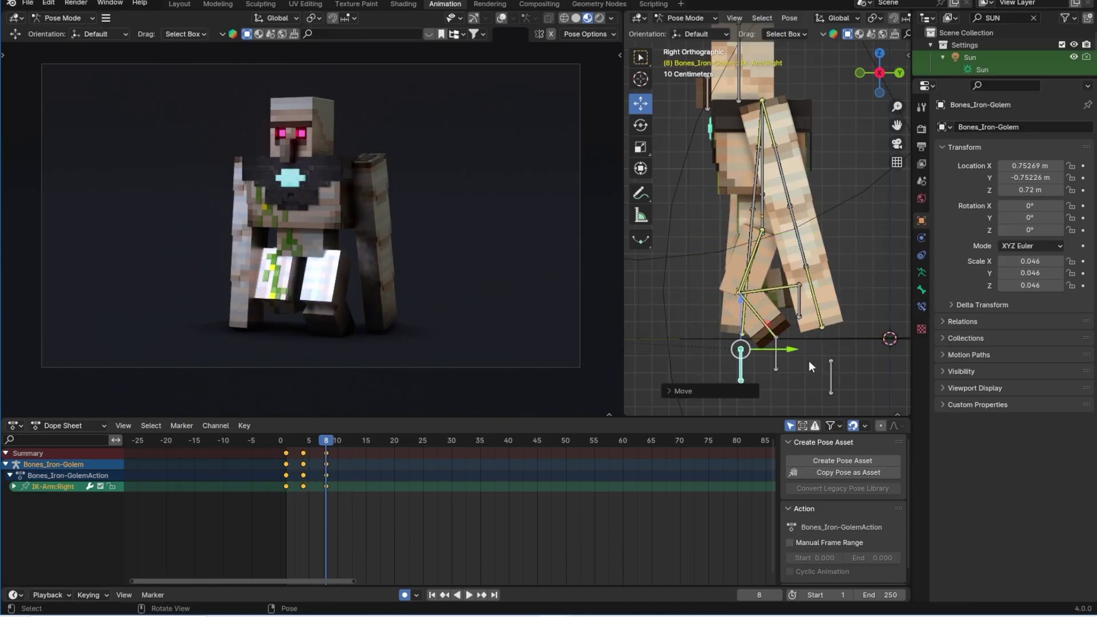
pyautogui.press('y')
pyautogui.click(783, 370)
# Insert keyframes for all visible bones on frame 8 and on frame 12
pyautogui.press('a')
pyautogui.press('i')
pyautogui.click(754, 293)
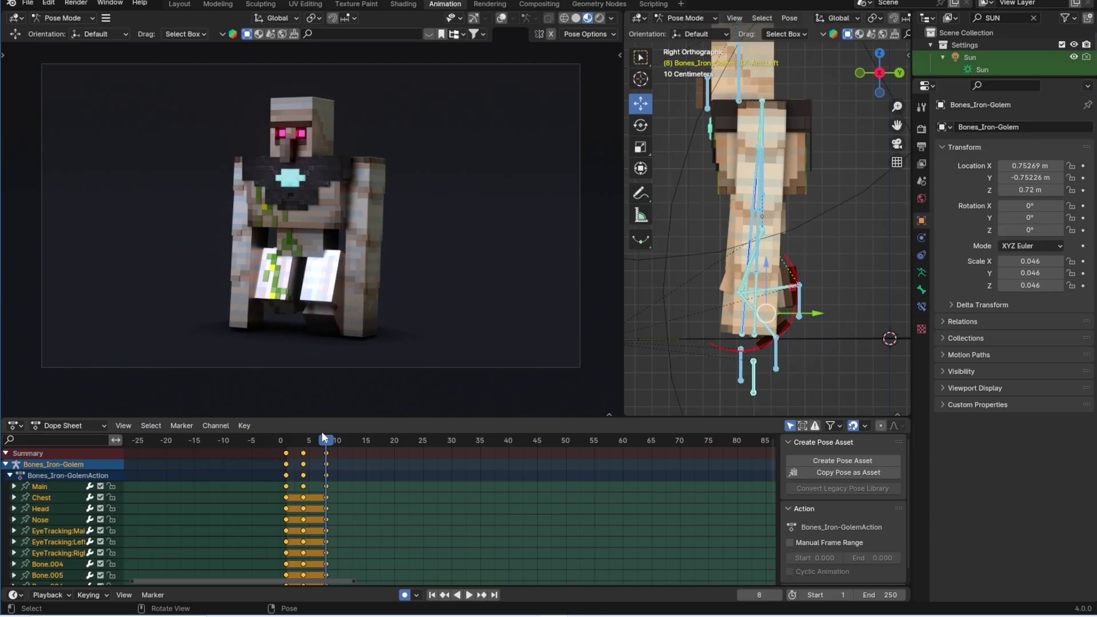
pyautogui.click(349, 440)
pyautogui.press('i')
pyautogui.click(691, 282)
# On frame 12, swing the left arm's IK bone forward and the right arm's IK bone backward along Y
pyautogui.click(757, 389)
pyautogui.press('g')
pyautogui.press('y')
pyautogui.click(696, 371)
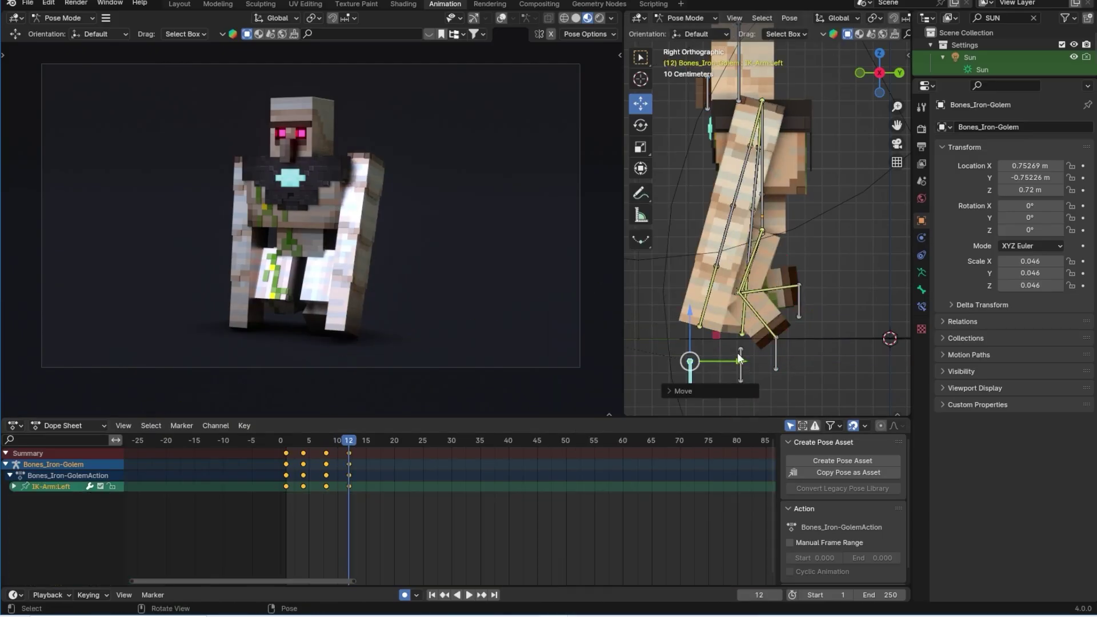
pyautogui.click(738, 352)
pyautogui.press('g')
pyautogui.press('y')
pyautogui.click(775, 353)
# Move the left leg's IK bone farther backward along Y on frame 12
pyautogui.click(777, 357)
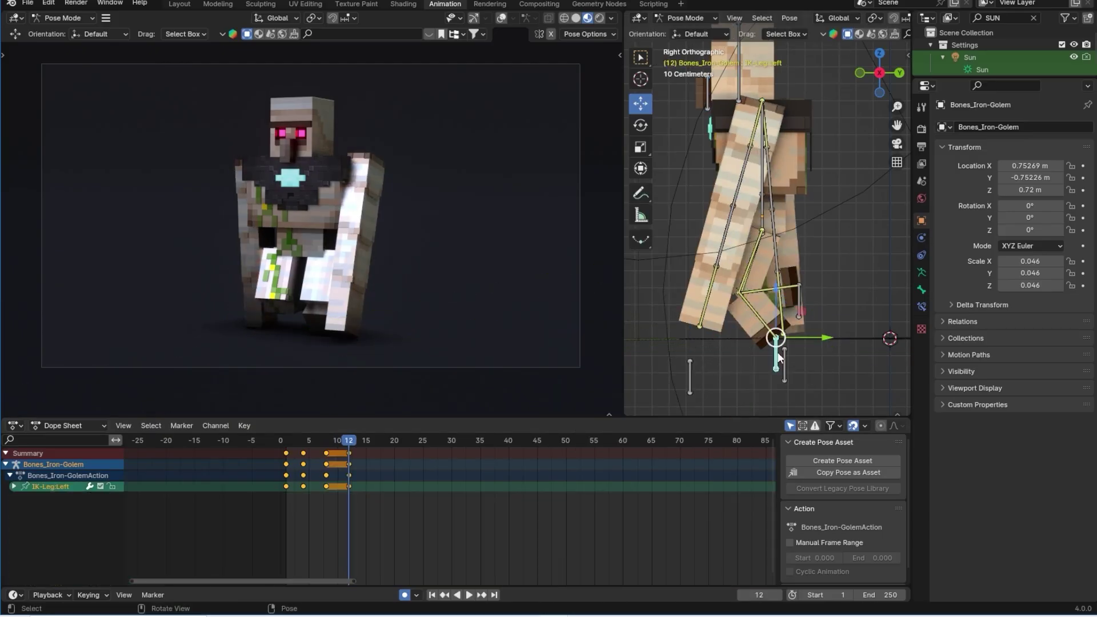
pyautogui.moveTo(293, 442); pyautogui.dragTo(348, 441)
pyautogui.moveTo(823, 337); pyautogui.dragTo(861, 337)
pyautogui.click(789, 357)
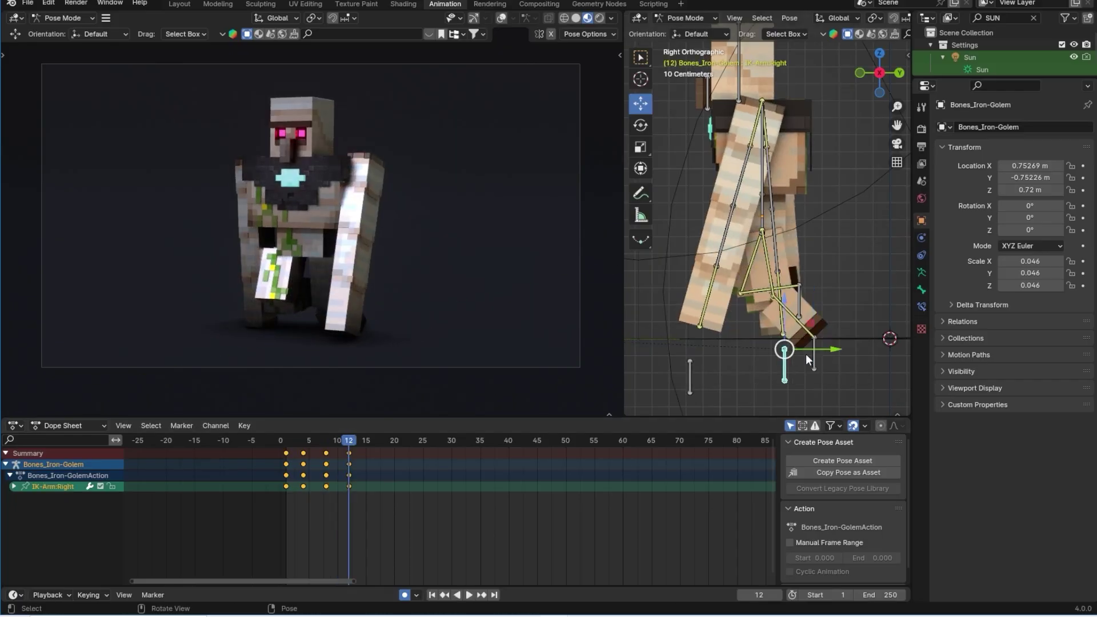
pyautogui.press('g')
pyautogui.rightClick(815, 374)
# Bring the right leg's IK bone forward and down on frame 12 and play back the walk from the start
pyautogui.moveTo(815, 374); pyautogui.dragTo(852, 341, button='middle')
pyautogui.click(852, 320)
pyautogui.press('KP_3')
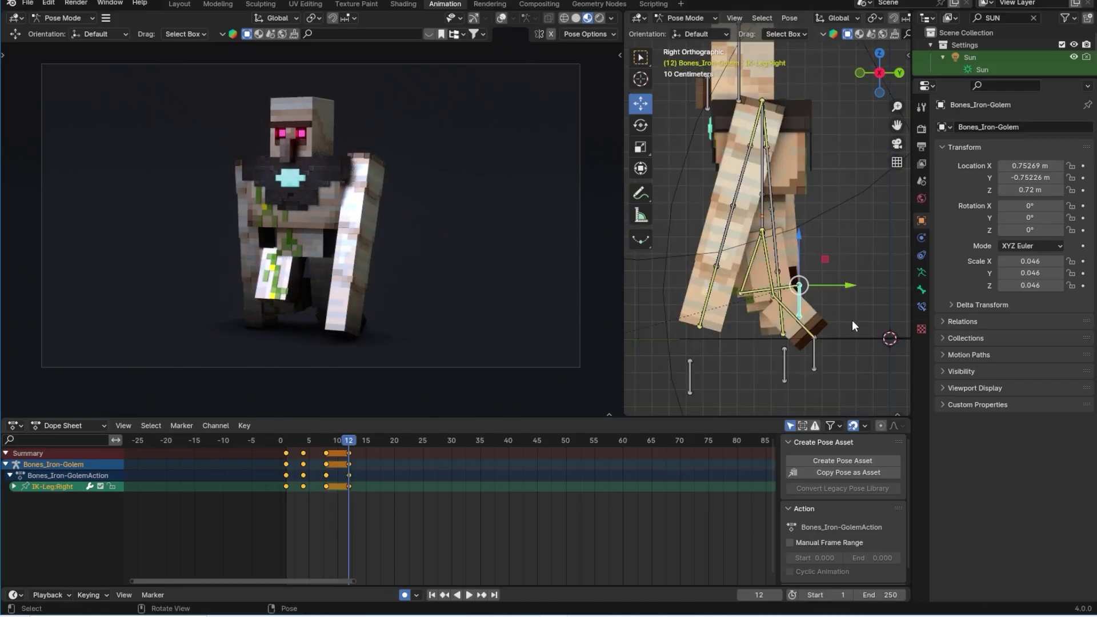
pyautogui.press('g')
pyautogui.click(767, 378)
pyautogui.click(293, 442)
pyautogui.press('space')
pyautogui.press('space')
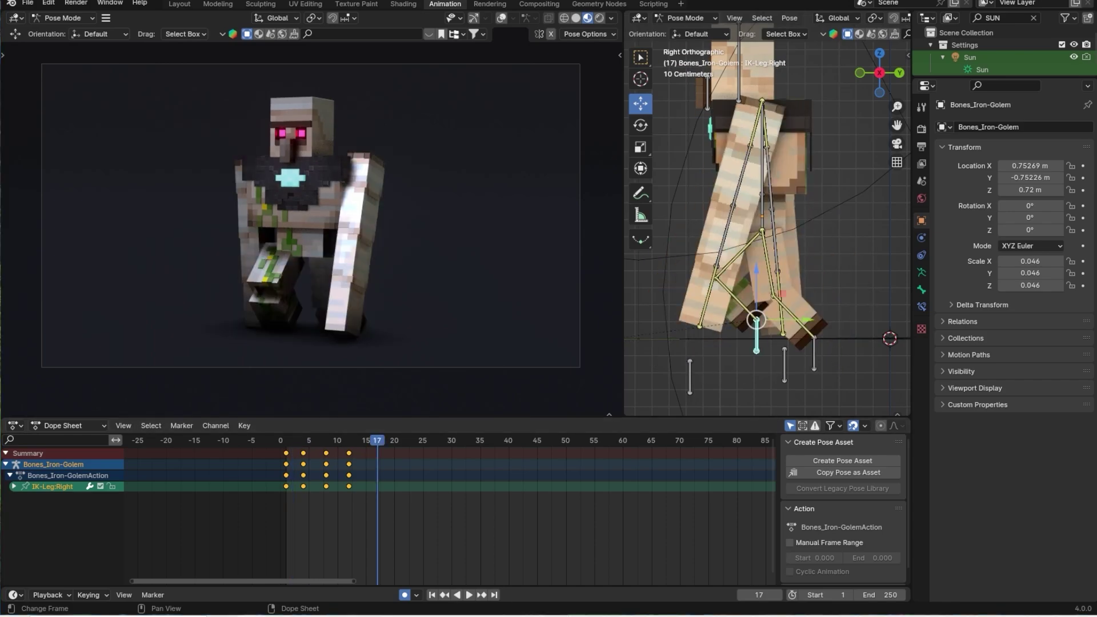
# Insert a keyframe for all visible bones on frame 16
pyautogui.moveTo(377, 441)
pyautogui.mouseDown()
pyautogui.moveTo(301, 442)
pyautogui.moveTo(371, 443)
pyautogui.mouseUp()
pyautogui.press('a')
pyautogui.press('i')
pyautogui.click(750, 335)
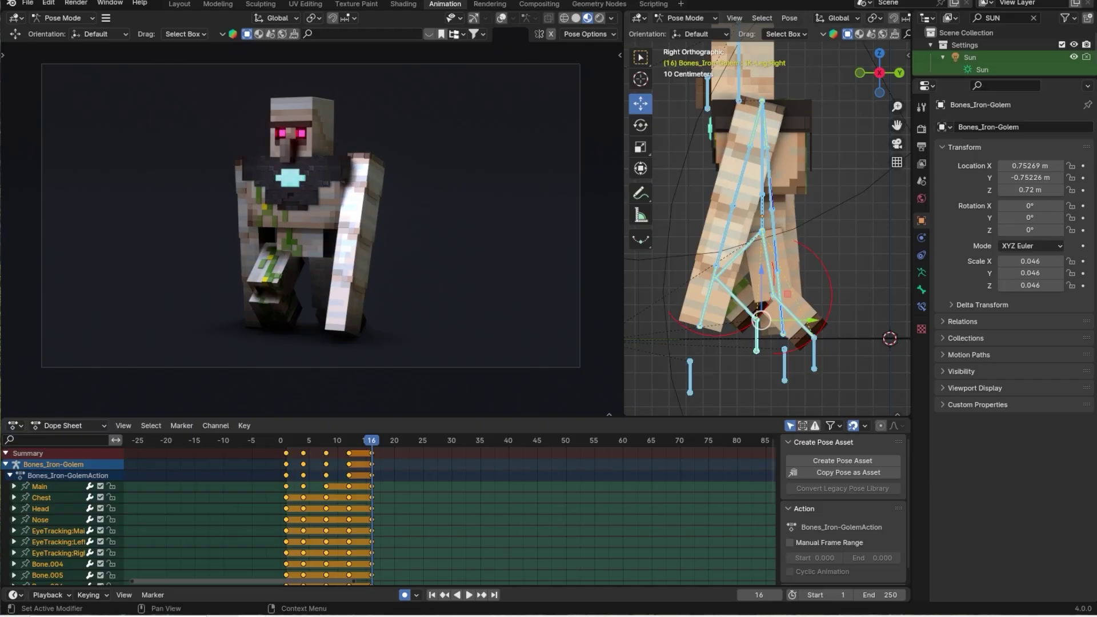
# On frame 16, extend the left arm's IK bone farther forward and the right arm's IK bone farther backward
pyautogui.click(693, 371)
pyautogui.moveTo(722, 362); pyautogui.dragTo(700, 361)
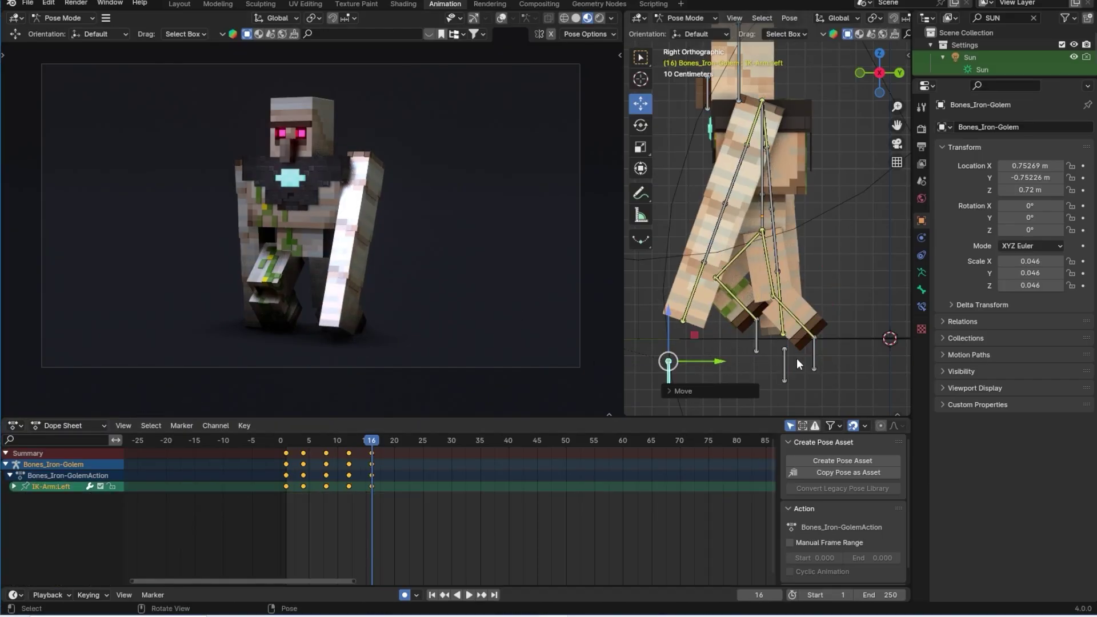
pyautogui.click(787, 361)
pyautogui.moveTo(817, 349); pyautogui.dragTo(874, 349)
# Raise the Main body bone slightly on frame 12 and duplicate its frame 1 keyframe to frame 16
pyautogui.click(758, 337)
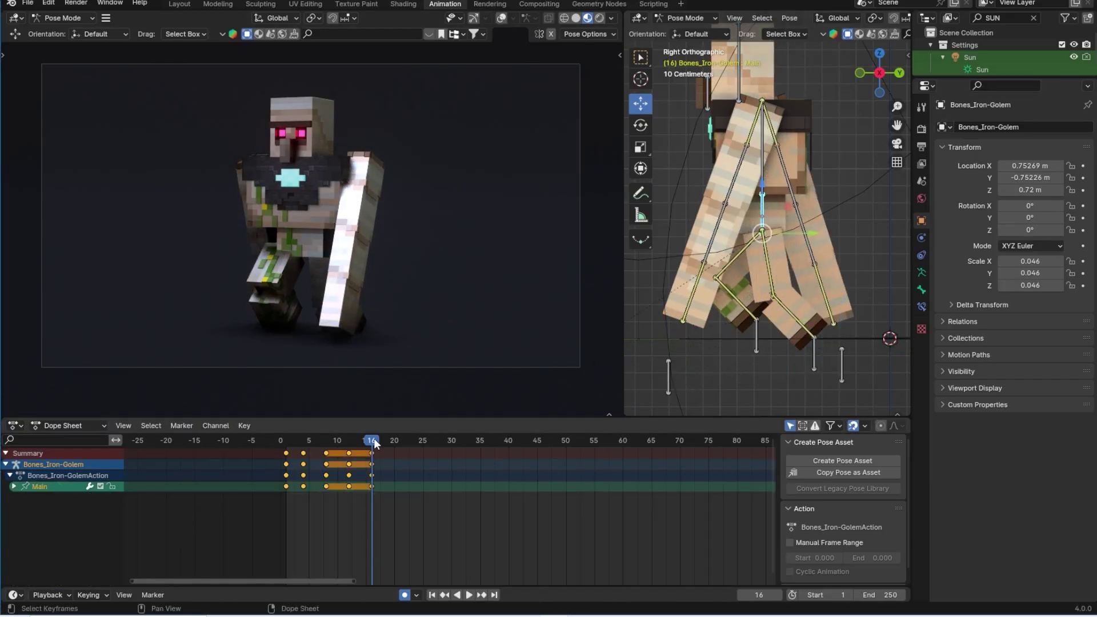
pyautogui.moveTo(373, 439); pyautogui.dragTo(349, 457)
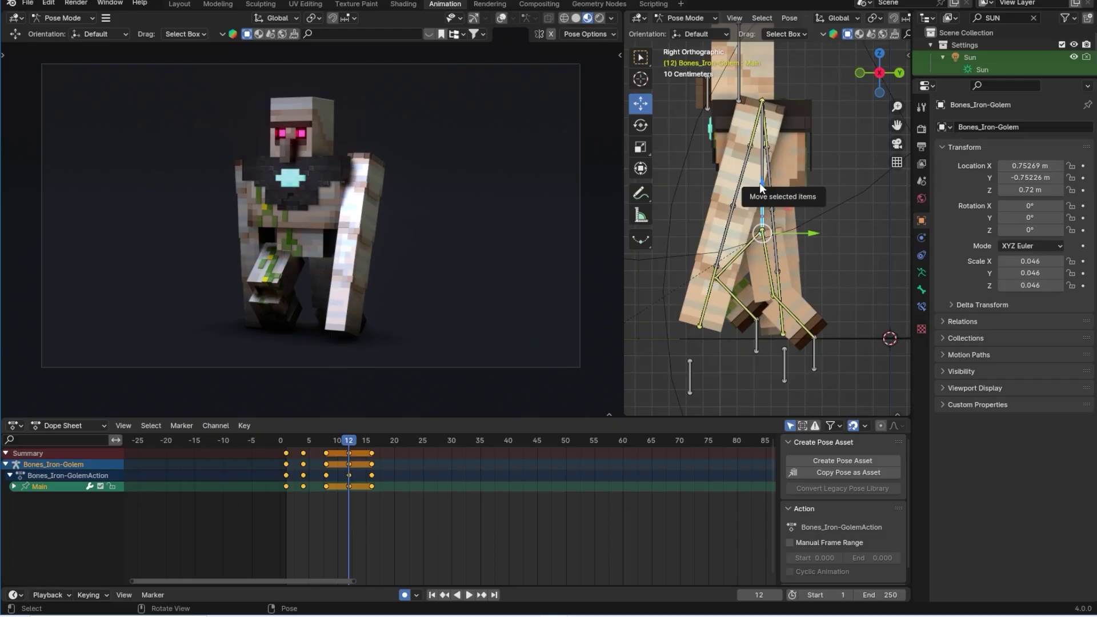
pyautogui.moveTo(761, 185); pyautogui.dragTo(762, 182)
pyautogui.click(288, 463)
pyautogui.hotkey('shift', 'd')
pyautogui.click(374, 475)
# On frame 16, move the right leg's IK bone forward and down to plant the foot on the ground
pyautogui.press('space')
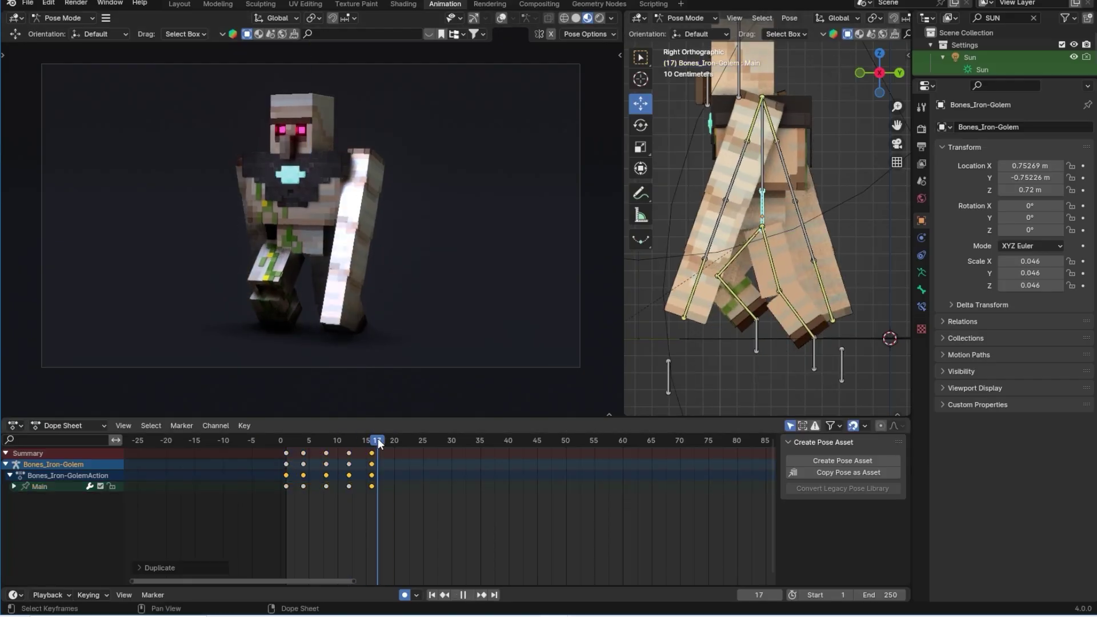
pyautogui.moveTo(379, 443); pyautogui.dragTo(372, 443)
pyautogui.click(757, 343)
pyautogui.moveTo(783, 294); pyautogui.dragTo(744, 312)
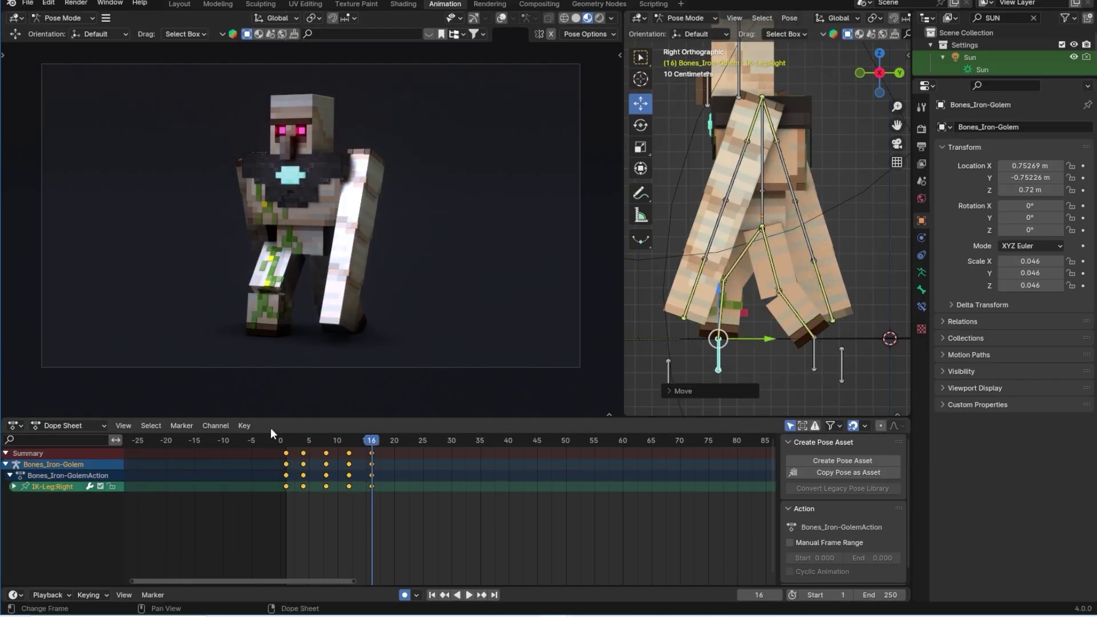
# Undo the right leg's move, then move the left leg's IK bone backward and up on frame 16
pyautogui.hotkey('ctrl', 'z')
pyautogui.click(814, 352)
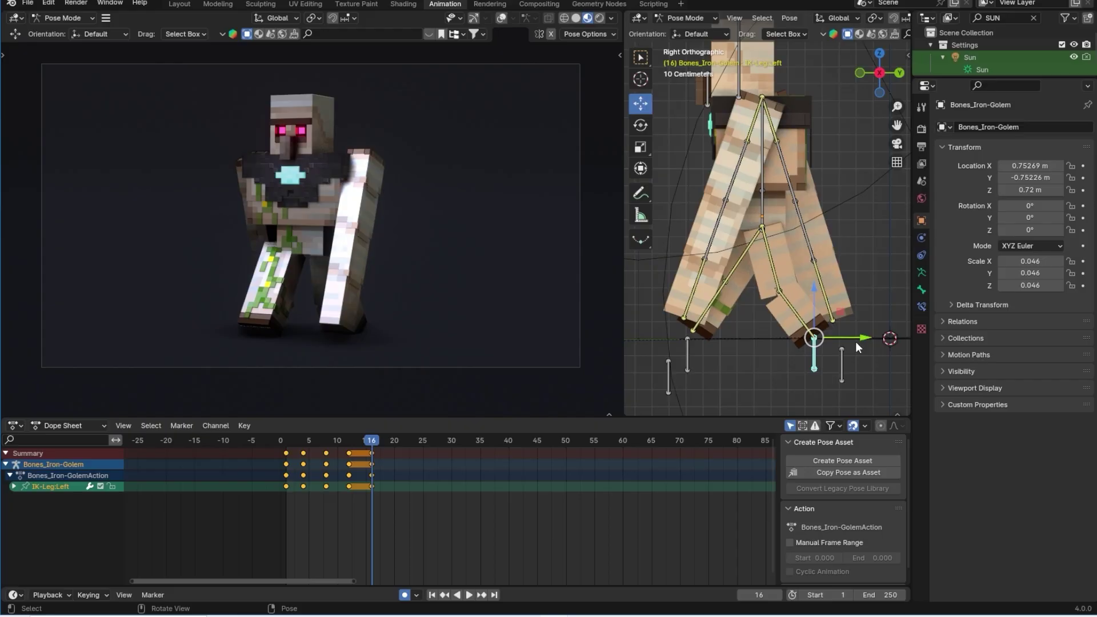
pyautogui.press('g')
pyautogui.moveTo(858, 299); pyautogui.dragTo(859, 298)
# Duplicate the Main bone's keyframes from frames 4, 8 and 12 to frames 20, 24 and 28
pyautogui.moveTo(286, 444); pyautogui.dragTo(370, 452)
pyautogui.press('space')
pyautogui.press('space')
pyautogui.click(286, 441)
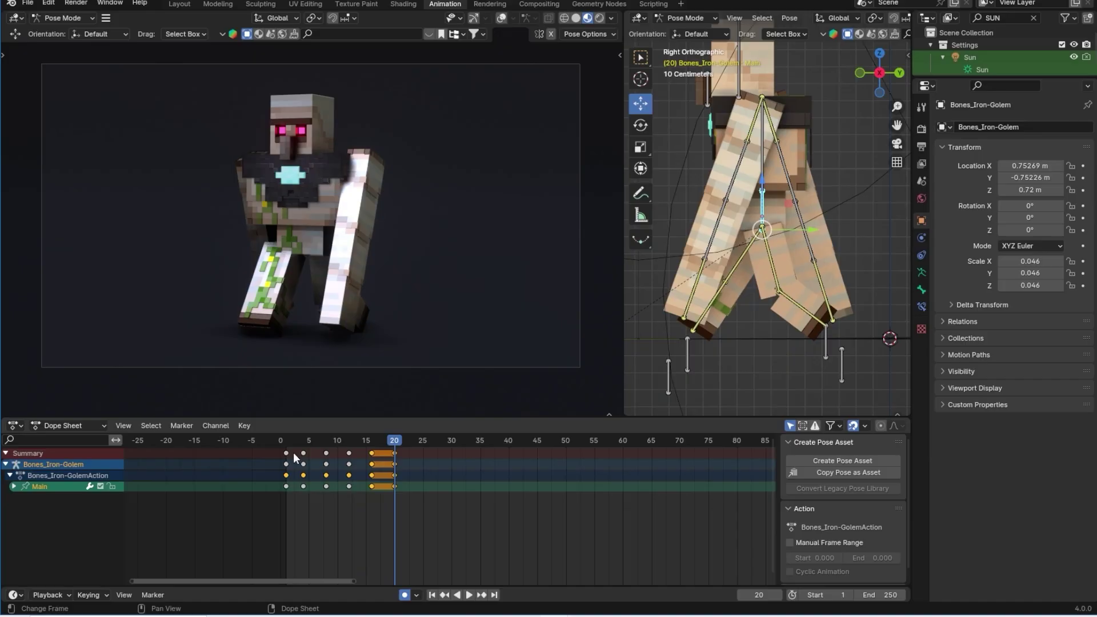
pyautogui.moveTo(293, 453); pyautogui.dragTo(390, 485)
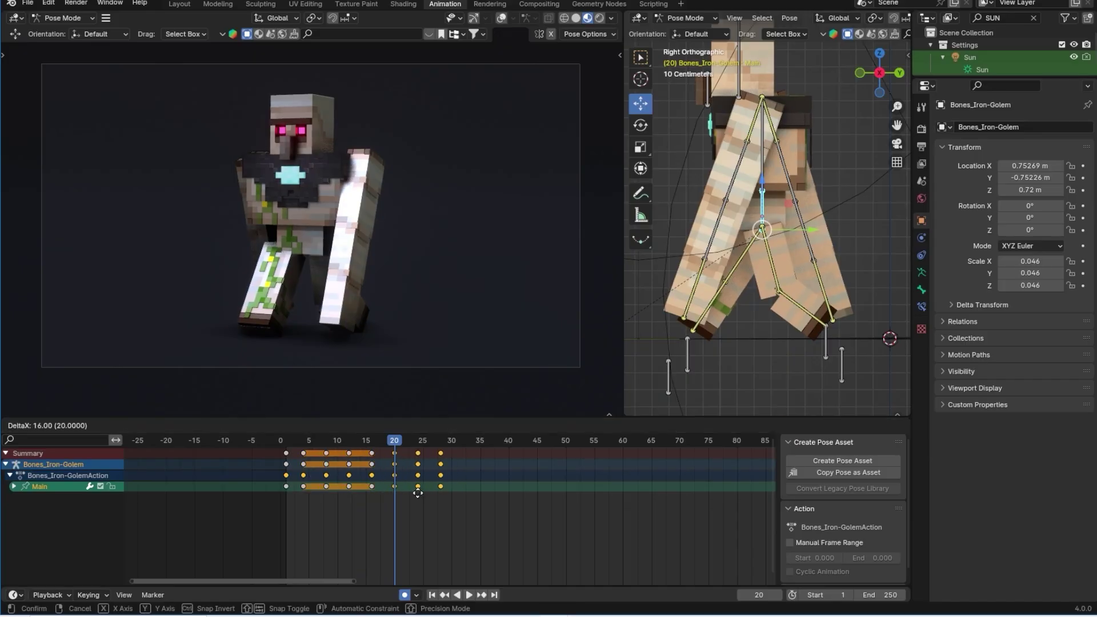
pyautogui.click(417, 493)
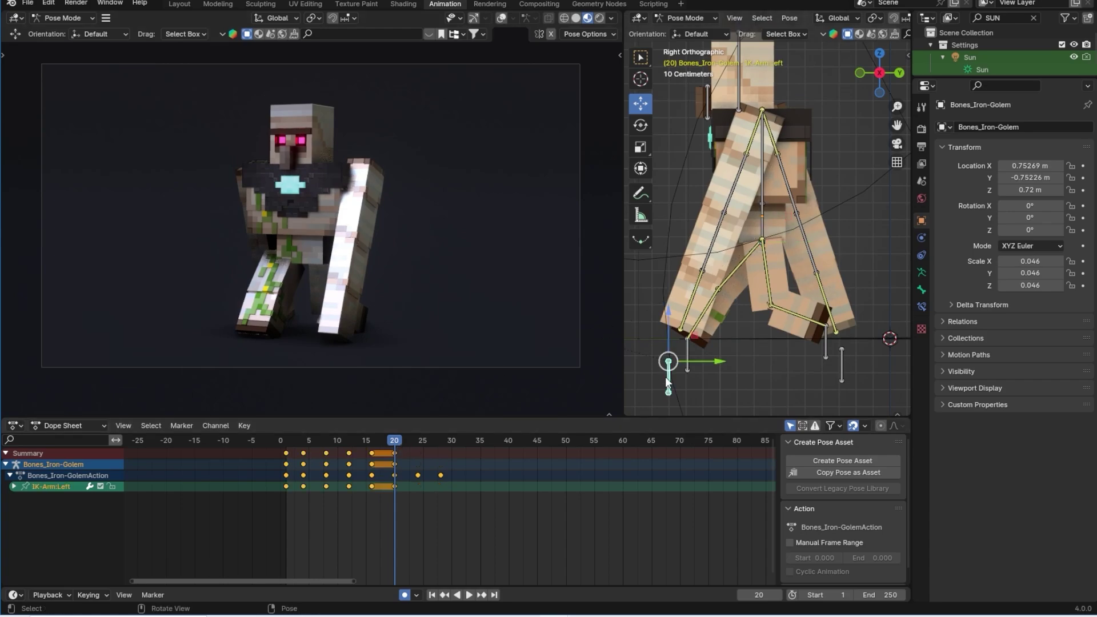
# Pose frame 20 by moving both arm IK bones and the right leg's IK bone toward the body's centre and adjusting the left leg's
pyautogui.moveTo(706, 368); pyautogui.dragTo(753, 401)
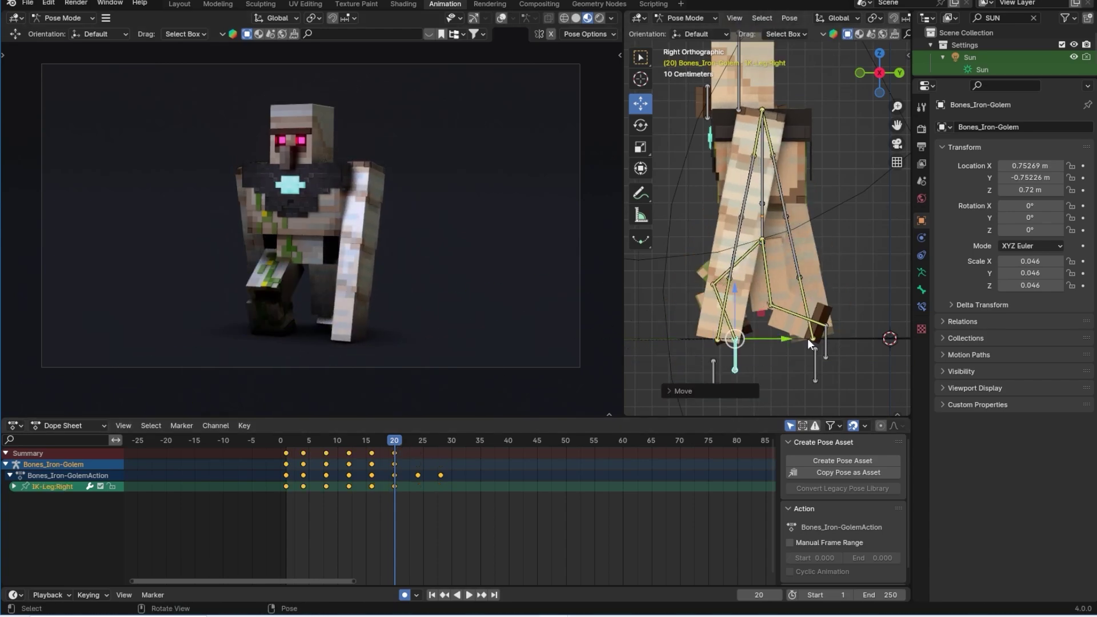
pyautogui.click(825, 334)
pyautogui.moveTo(852, 300); pyautogui.dragTo(846, 294)
pyautogui.press('a')
# Pose frame 24 by moving the right leg's IK bone backward, the left leg's forward, and both arm IK bones under the body
pyautogui.click(418, 443)
pyautogui.click(738, 360)
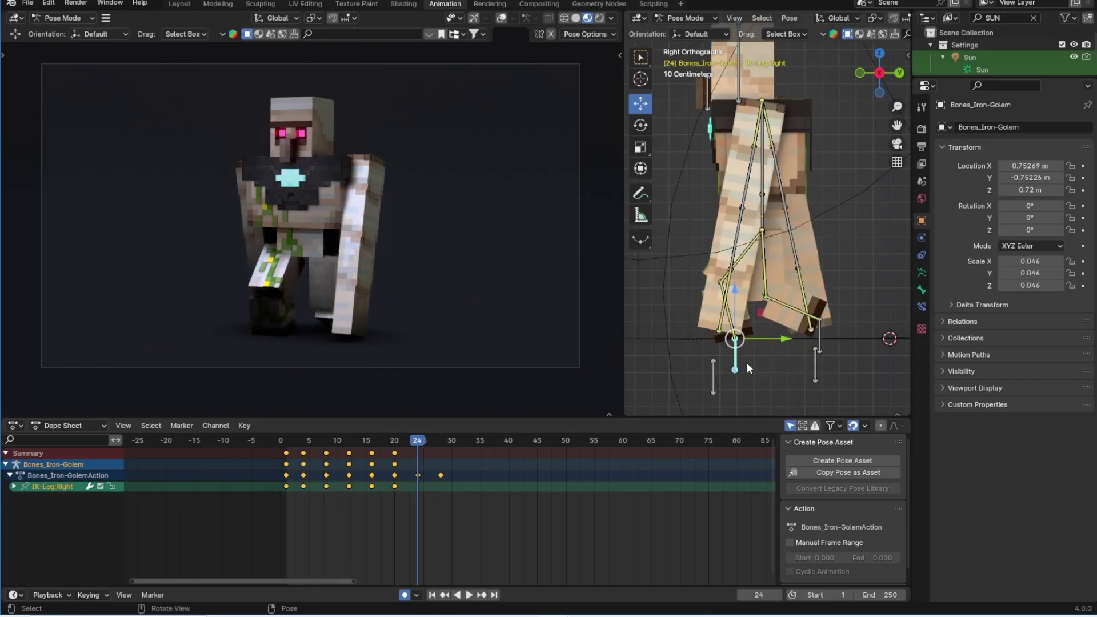
pyautogui.moveTo(790, 341); pyautogui.dragTo(836, 348)
pyautogui.click(819, 335)
pyautogui.moveTo(846, 294); pyautogui.dragTo(812, 283)
pyautogui.click(714, 371)
pyautogui.click(815, 364)
pyautogui.moveTo(759, 361); pyautogui.dragTo(794, 372)
pyautogui.click(794, 371)
# On frame 28, swing the left arm's IK bone backward and the right arm's IK bone forward
pyautogui.click(440, 441)
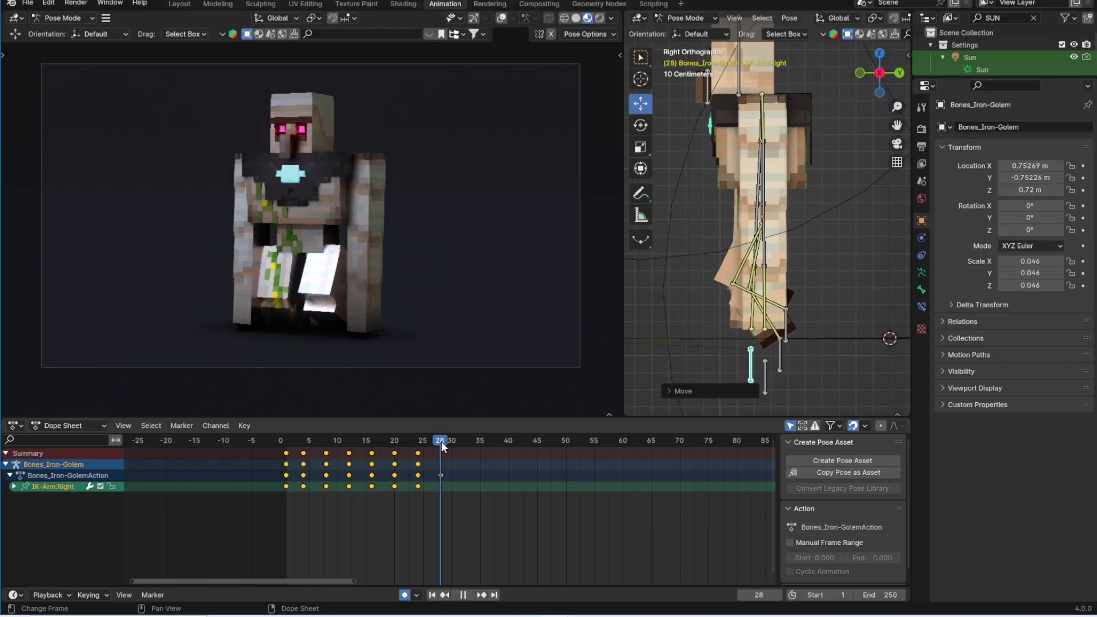
pyautogui.click(399, 441)
pyautogui.click(441, 441)
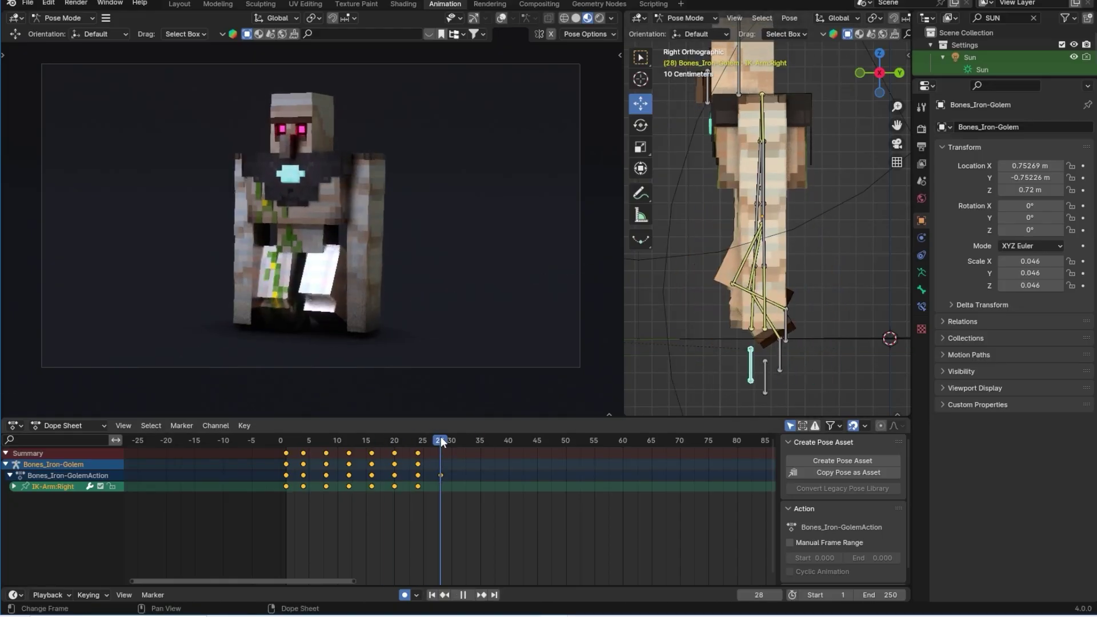
pyautogui.moveTo(806, 359); pyautogui.dragTo(857, 361)
pyautogui.click(766, 368)
pyautogui.click(763, 361)
pyautogui.click(718, 365)
pyautogui.moveTo(770, 349); pyautogui.dragTo(761, 350)
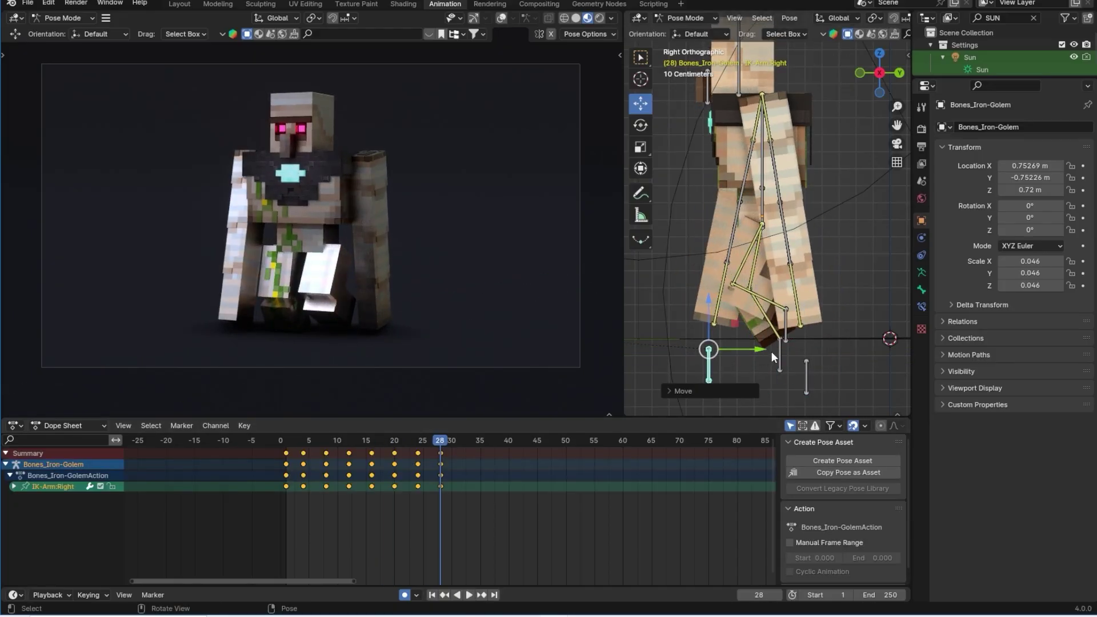
# On frame 28, move the right leg's IK bone backward and the left leg's IK bone forward
pyautogui.click(778, 353)
pyautogui.moveTo(428, 442)
pyautogui.mouseDown()
pyautogui.moveTo(406, 449)
pyautogui.moveTo(440, 457)
pyautogui.mouseUp()
pyautogui.moveTo(835, 339); pyautogui.dragTo(771, 309)
pyautogui.click(786, 331)
# Select all bones and insert keyframes for them on frames 28 and 24
pyautogui.press('a')
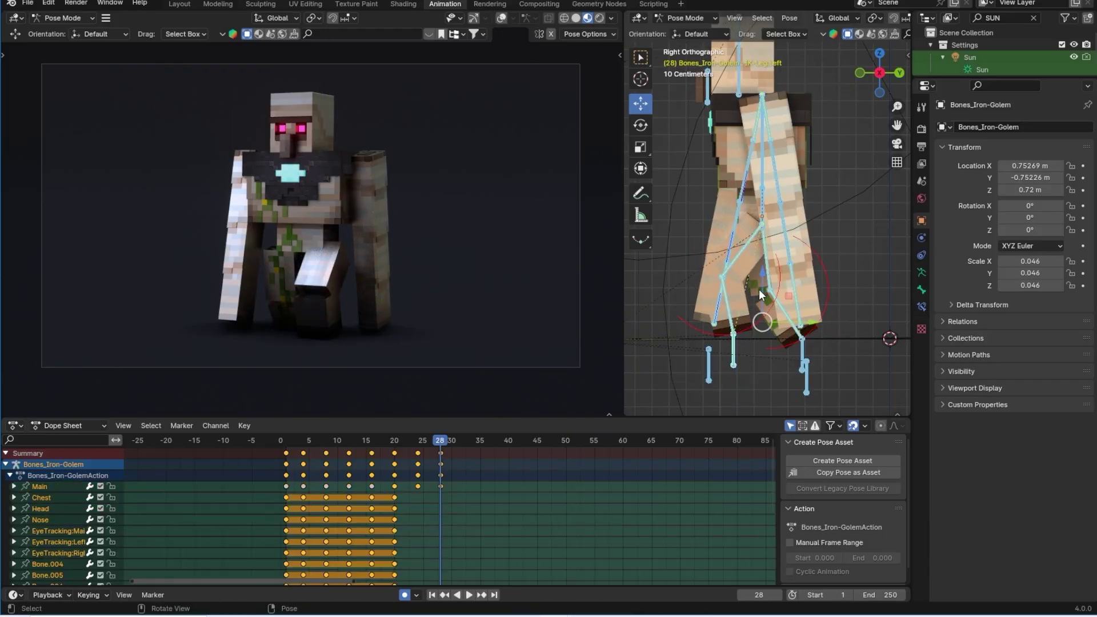
pyautogui.press('i')
pyautogui.click(418, 441)
pyautogui.press('i')
pyautogui.click(444, 440)
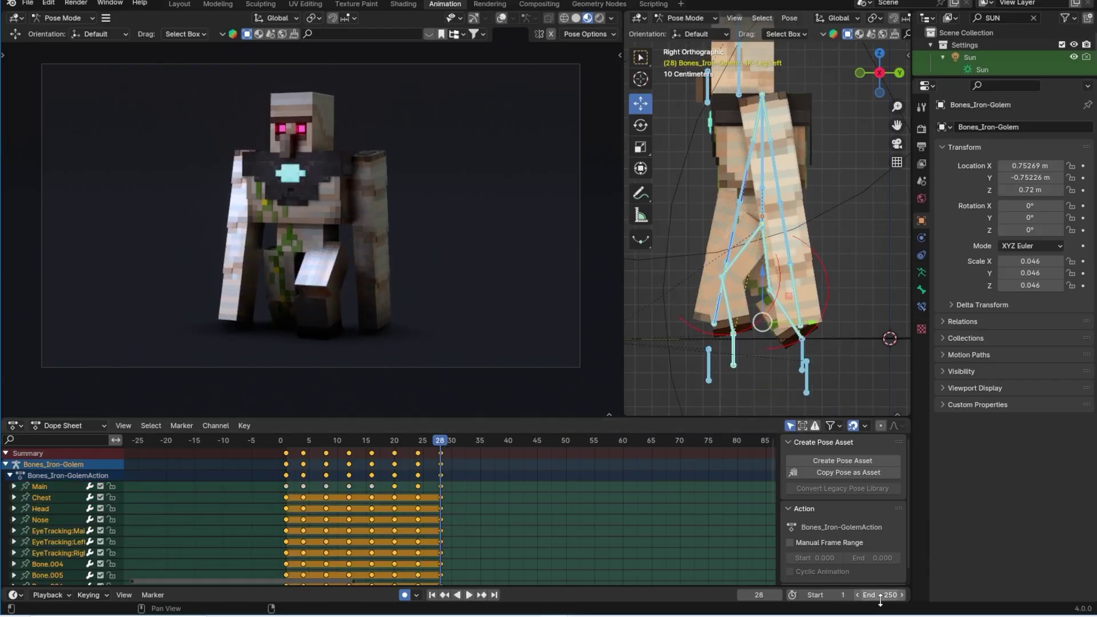
# Set the animation's end frame to 28 and play the walk cycle
pyautogui.click(883, 594)
pyautogui.write('28')
pyautogui.press('Return')
pyautogui.press('space')
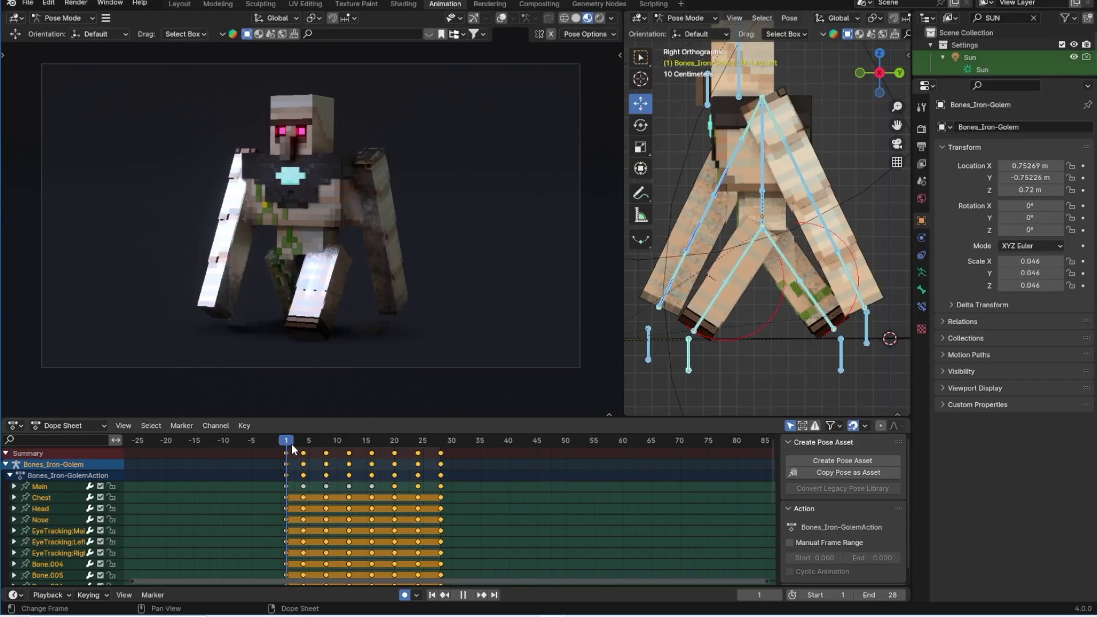
# Duplicate all bones' frame 1 keyframes to frame 32 and play back the result
pyautogui.moveTo(440, 441); pyautogui.dragTo(370, 471)
pyautogui.click(286, 476)
pyautogui.hotkey('shift', 'd')
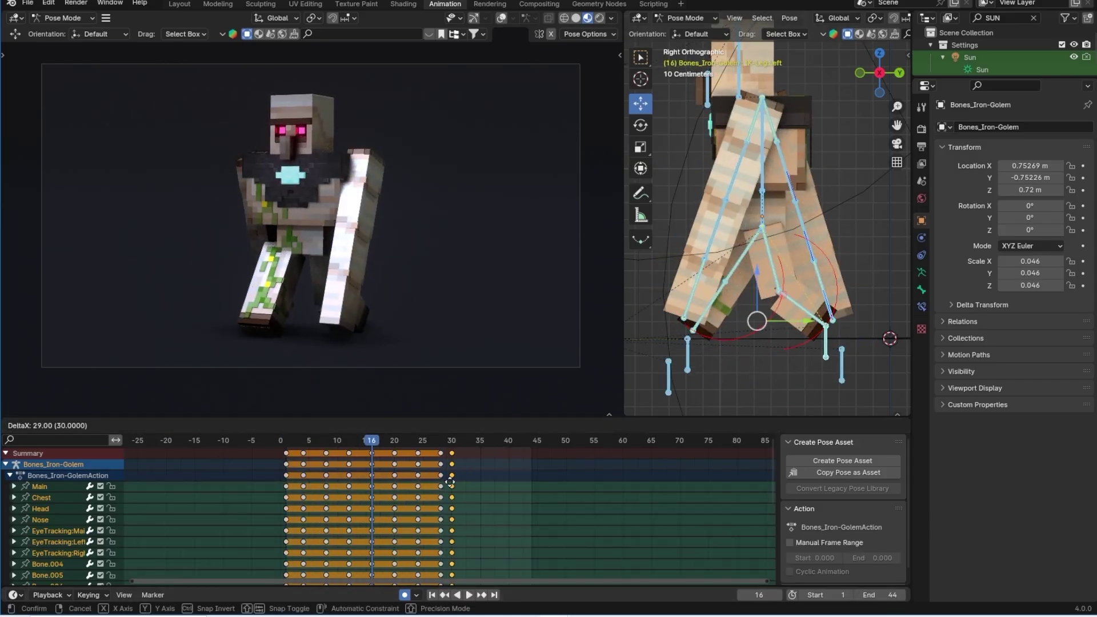
pyautogui.click(464, 487)
pyautogui.press('space')
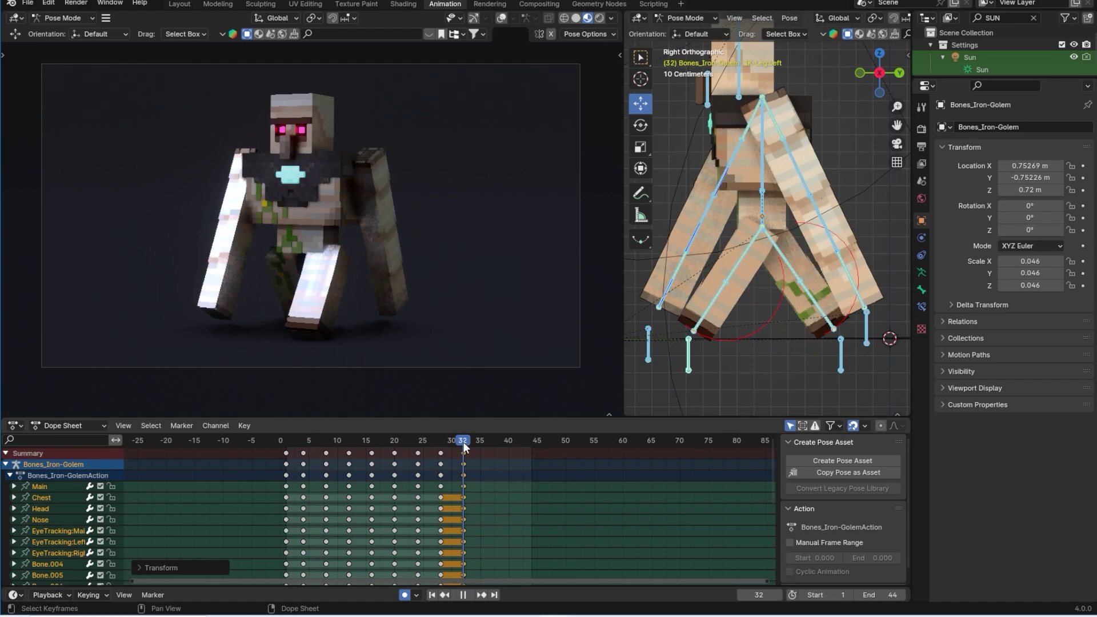
pyautogui.press('space')
# Shift every keyframe after frame 1 one frame later, so the keys run from frame 5 to 33, and check the playback
pyautogui.moveTo(294, 450); pyautogui.dragTo(511, 583)
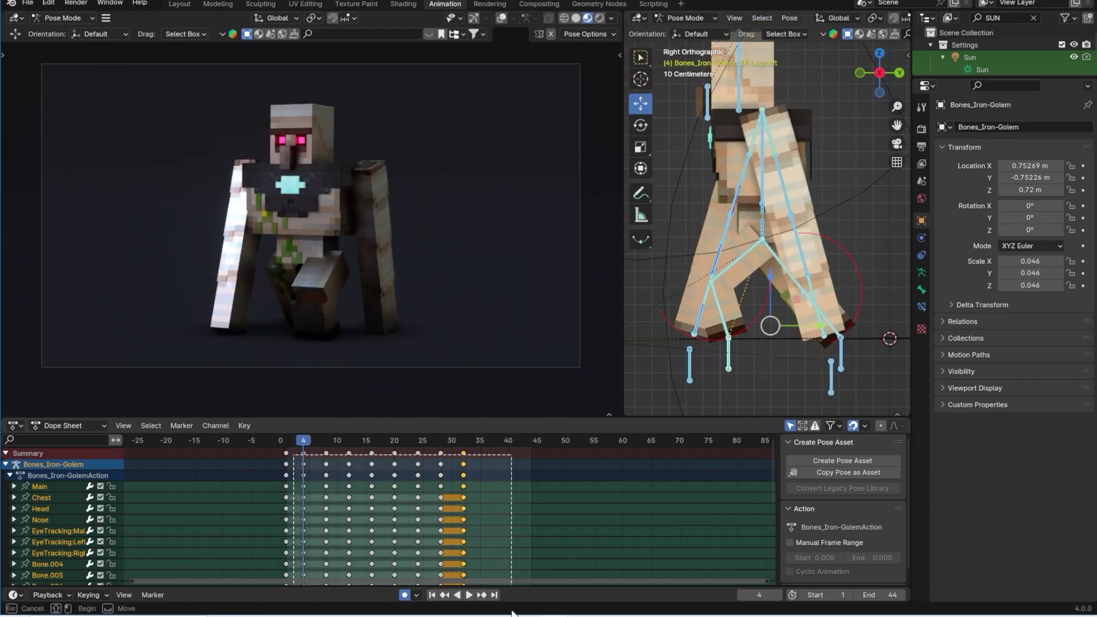
pyautogui.press('g')
pyautogui.click(431, 522)
pyautogui.press('space')
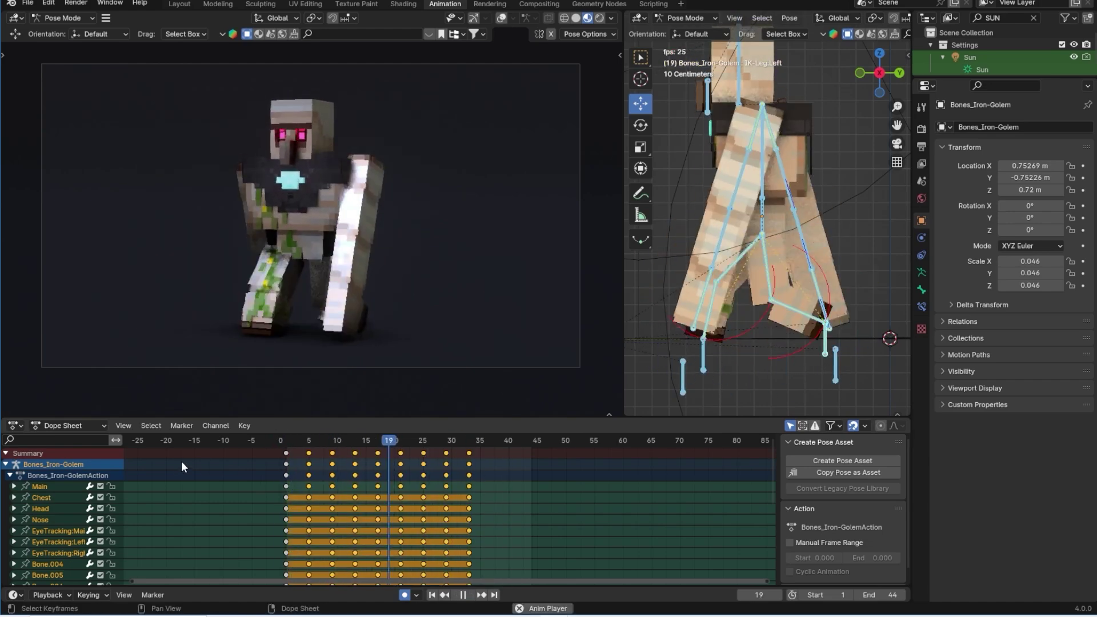
pyautogui.click(286, 443)
pyautogui.press('space')
pyautogui.press('space')
pyautogui.moveTo(290, 443)
pyautogui.mouseDown()
pyautogui.moveTo(470, 443)
pyautogui.moveTo(292, 448)
pyautogui.mouseUp()
# Try to duplicate the Main bone's keyframes from frames 1 to 17 into the second half of the cycle
pyautogui.click(764, 205)
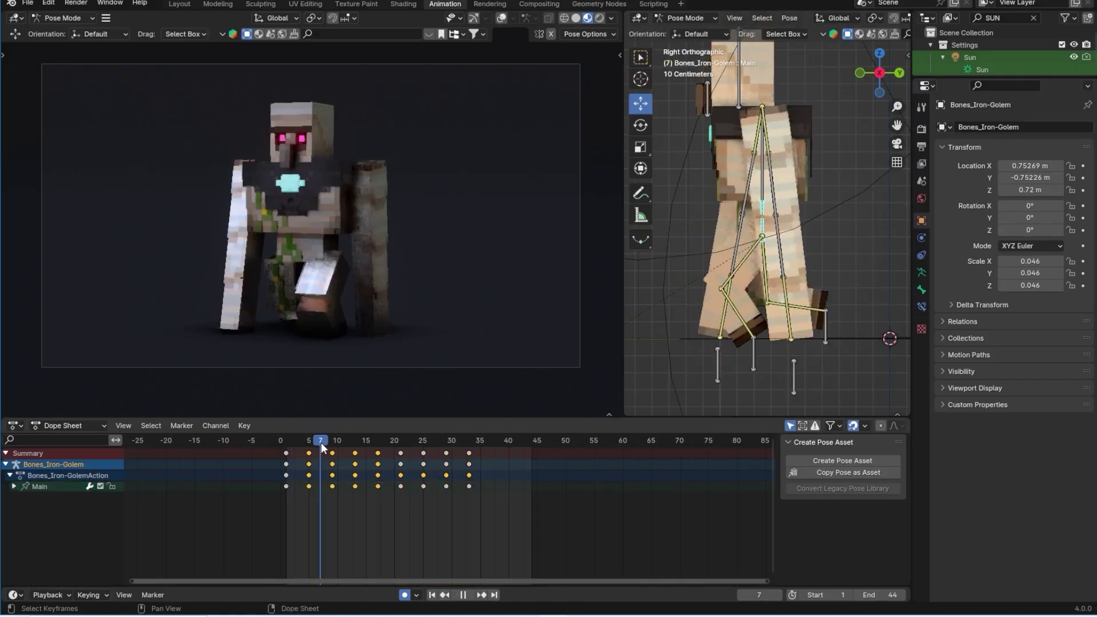
pyautogui.press('space')
pyautogui.press(']')
pyautogui.hotkey('shift', 'd')
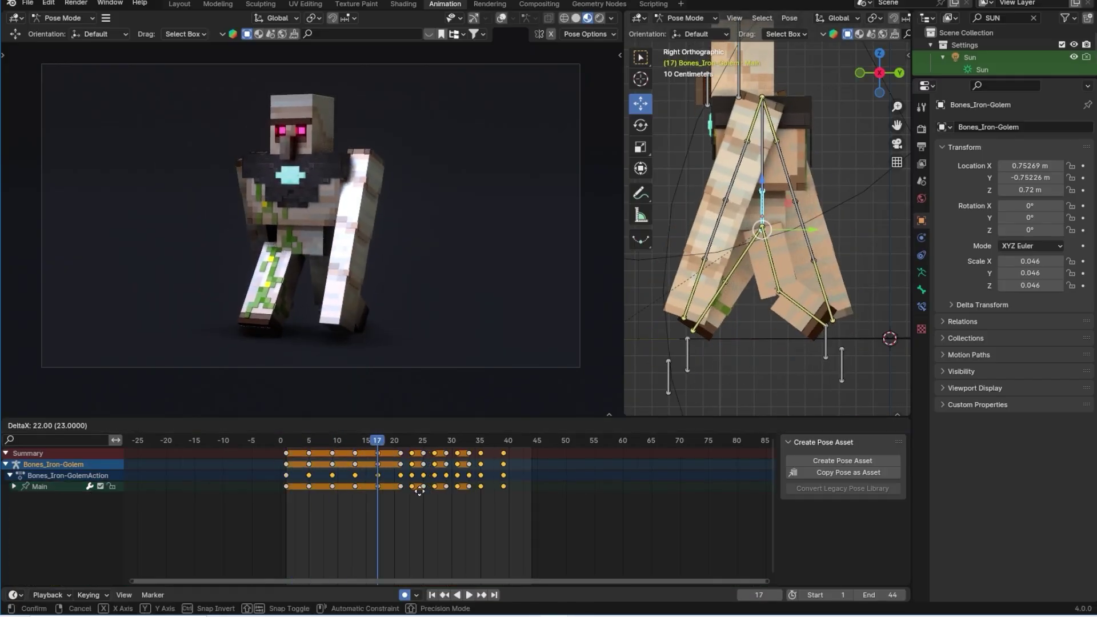
pyautogui.click(413, 491)
pyautogui.hotkey('ctrl', 'z')
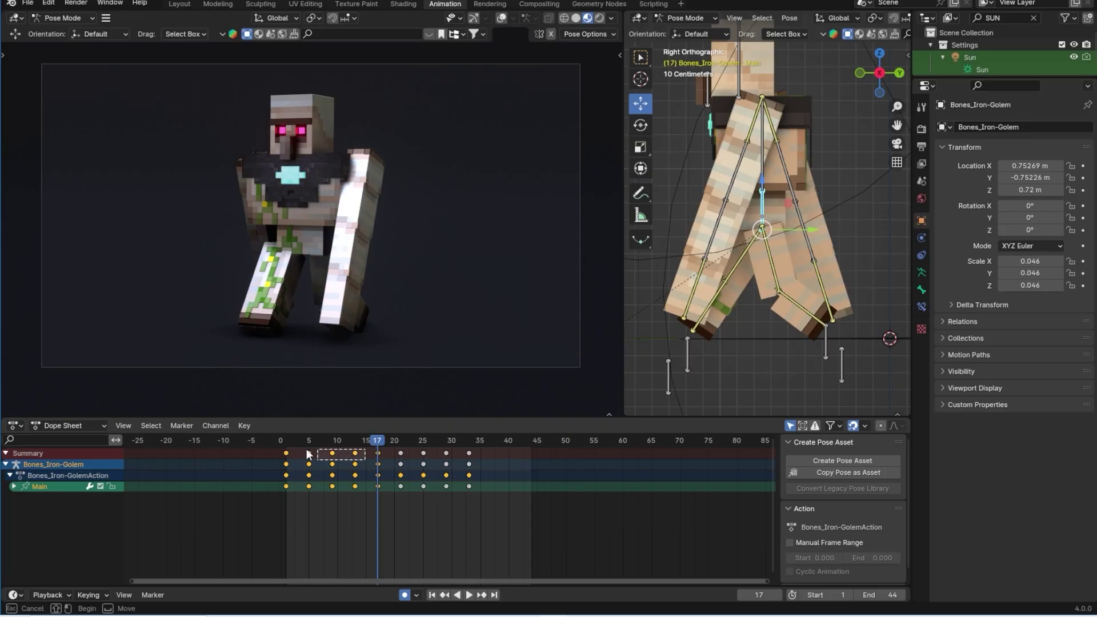
# Try to duplicate the Main bone's keyframes from frames 1 to 13 onto frames 21 to 33
pyautogui.moveTo(306, 450); pyautogui.dragTo(281, 448)
pyautogui.hotkey('shift', 'd')
pyautogui.click(413, 481)
pyautogui.moveTo(355, 445); pyautogui.dragTo(287, 445)
pyautogui.press('space')
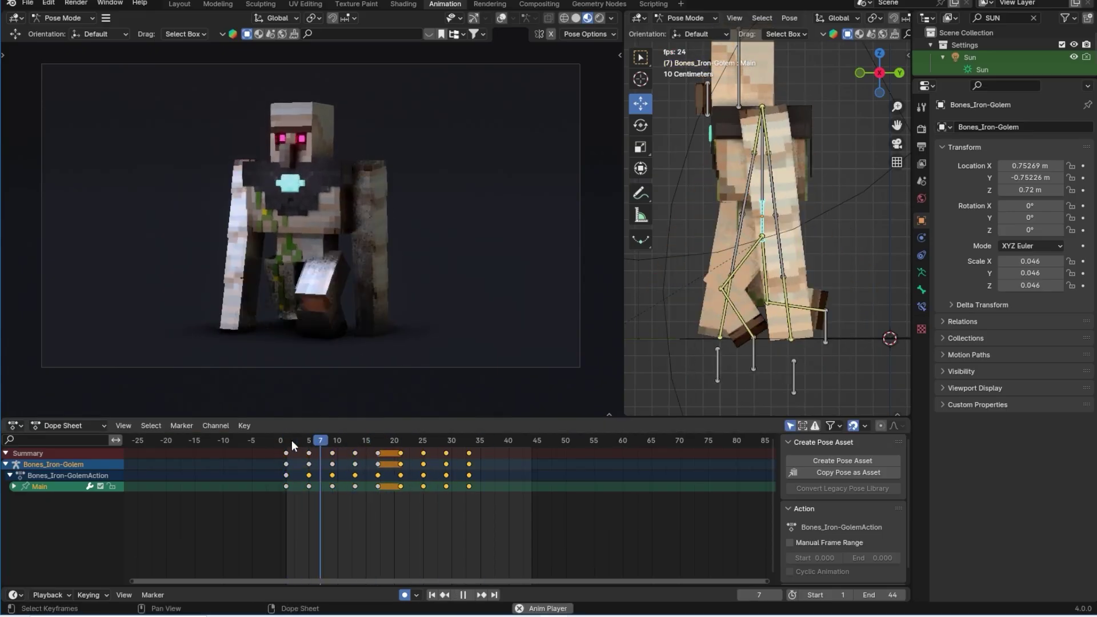
pyautogui.moveTo(354, 441); pyautogui.dragTo(389, 442)
pyautogui.press('space')
pyautogui.hotkey('ctrl', 'z')
# Play and scrub through the walk cycle to compare the body's movement in its first and second halves
pyautogui.click(275, 437)
pyautogui.press('space')
pyautogui.moveTo(276, 438)
pyautogui.mouseDown()
pyautogui.moveTo(354, 438)
pyautogui.moveTo(280, 440)
pyautogui.mouseUp()
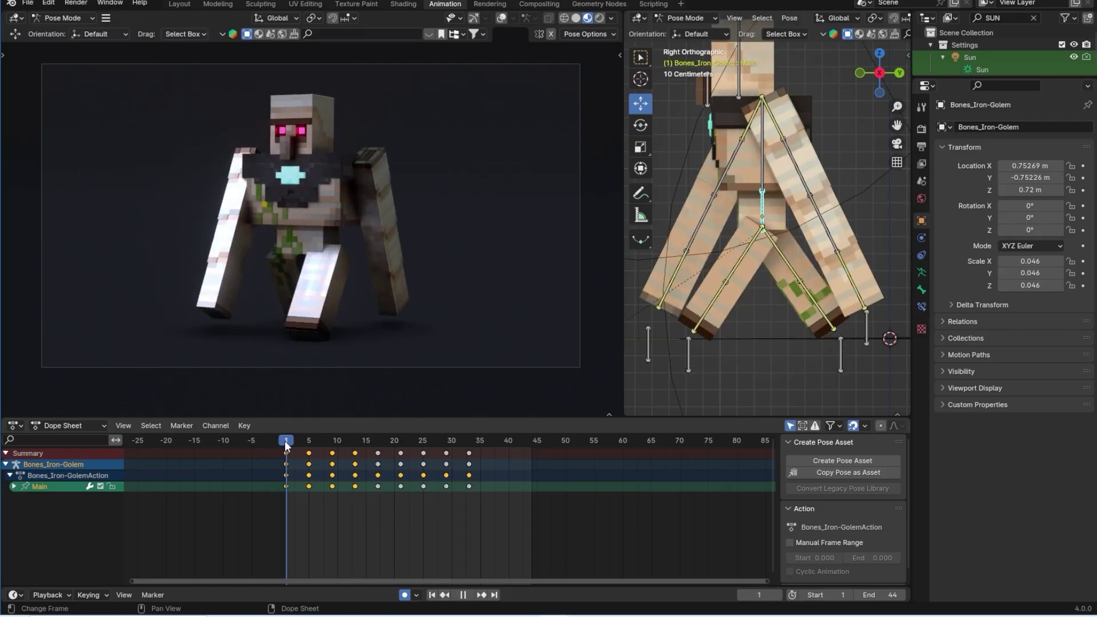
pyautogui.moveTo(285, 441); pyautogui.dragTo(383, 462)
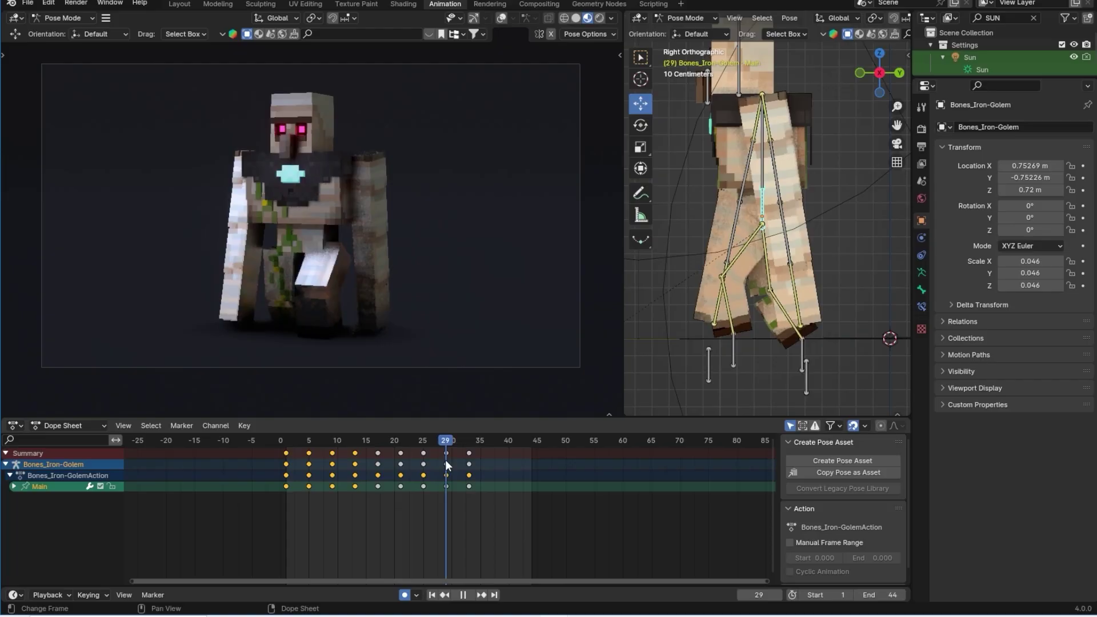
pyautogui.moveTo(316, 461); pyautogui.dragTo(276, 462)
pyautogui.press('space')
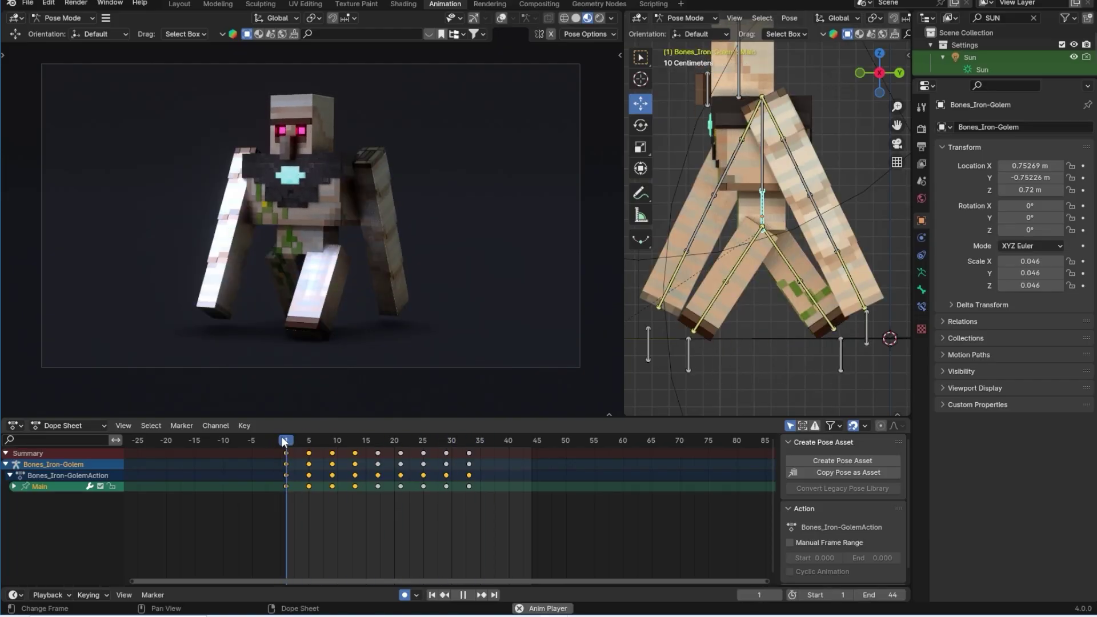
pyautogui.press('space')
pyautogui.click(286, 439)
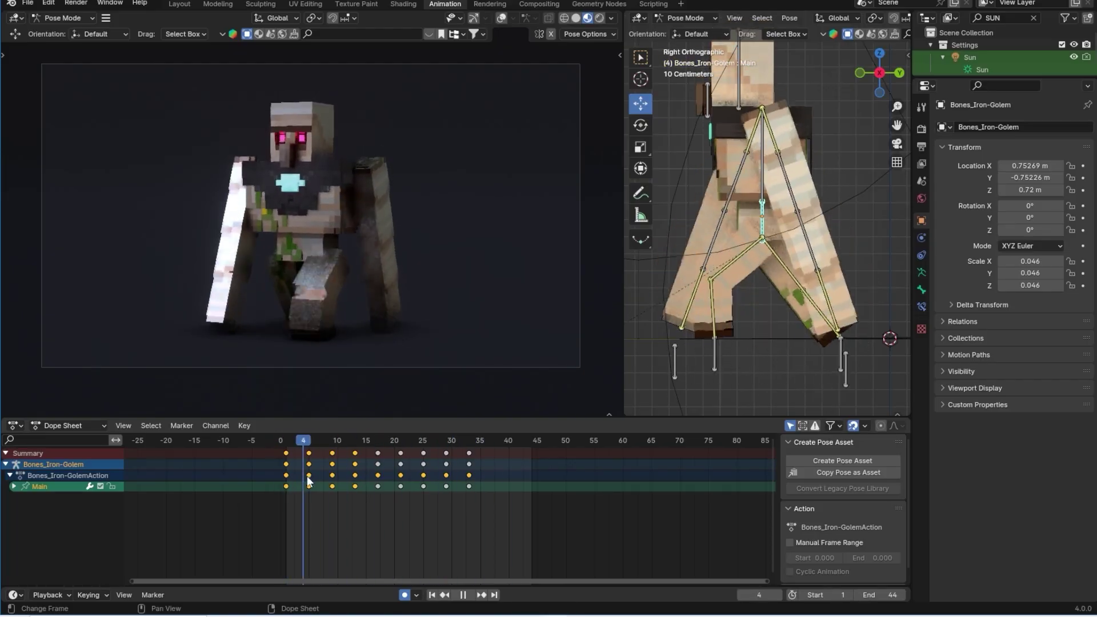
pyautogui.moveTo(376, 479); pyautogui.dragTo(446, 475)
pyautogui.press('a')
pyautogui.moveTo(384, 445); pyautogui.dragTo(446, 464)
pyautogui.click(458, 445)
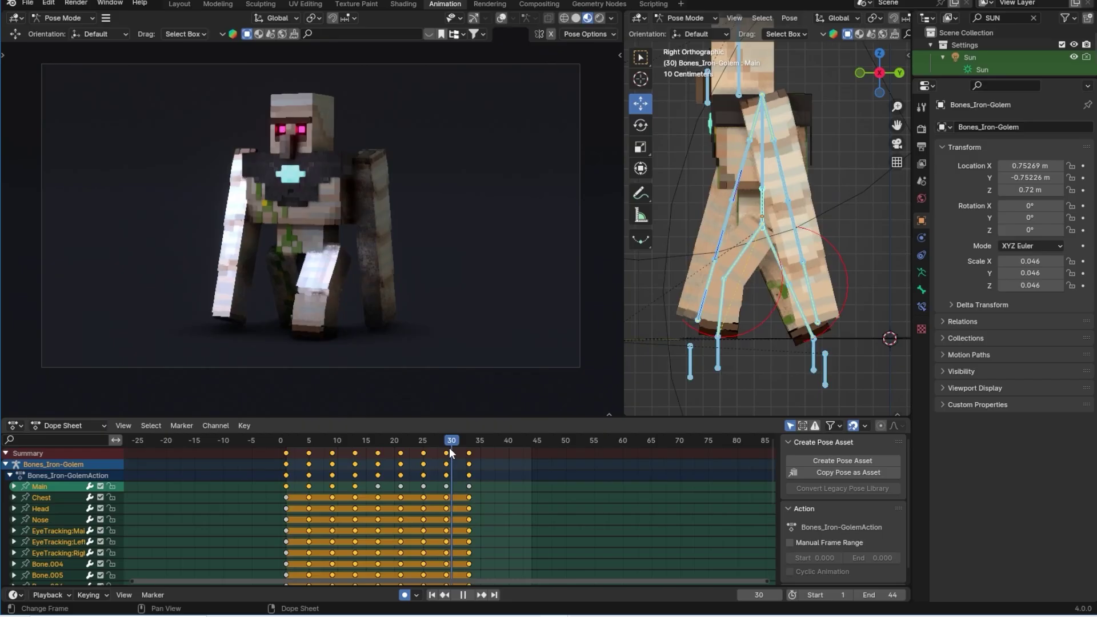
pyautogui.moveTo(363, 464); pyautogui.dragTo(469, 441)
# Duplicate the Main bone's earlier keyframes onto frames 29 and 33 at the end of the cycle
pyautogui.click(763, 208)
pyautogui.hotkey('shift', 'd')
pyautogui.rightClick(454, 485)
pyautogui.click(355, 453)
pyautogui.hotkey('shift', 'd')
pyautogui.click(447, 463)
# Scrub and play the walk cycle from frame 1 to check that it loops smoothly
pyautogui.click(287, 438)
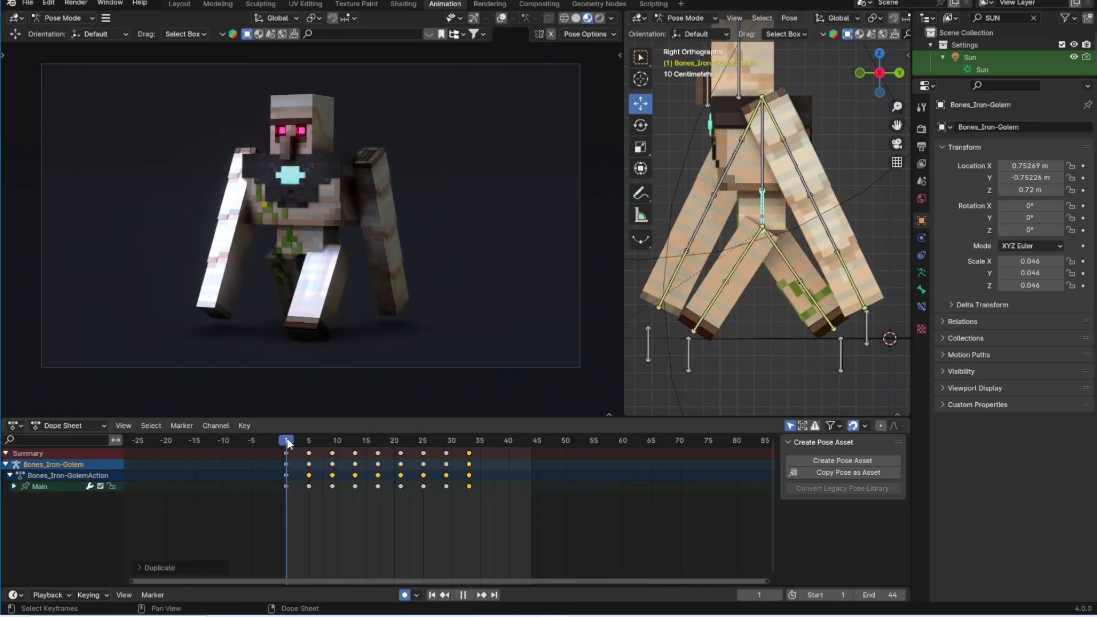
pyautogui.click(444, 439)
pyautogui.moveTo(358, 438)
pyautogui.mouseDown()
pyautogui.moveTo(500, 442)
pyautogui.moveTo(356, 442)
pyautogui.mouseUp()
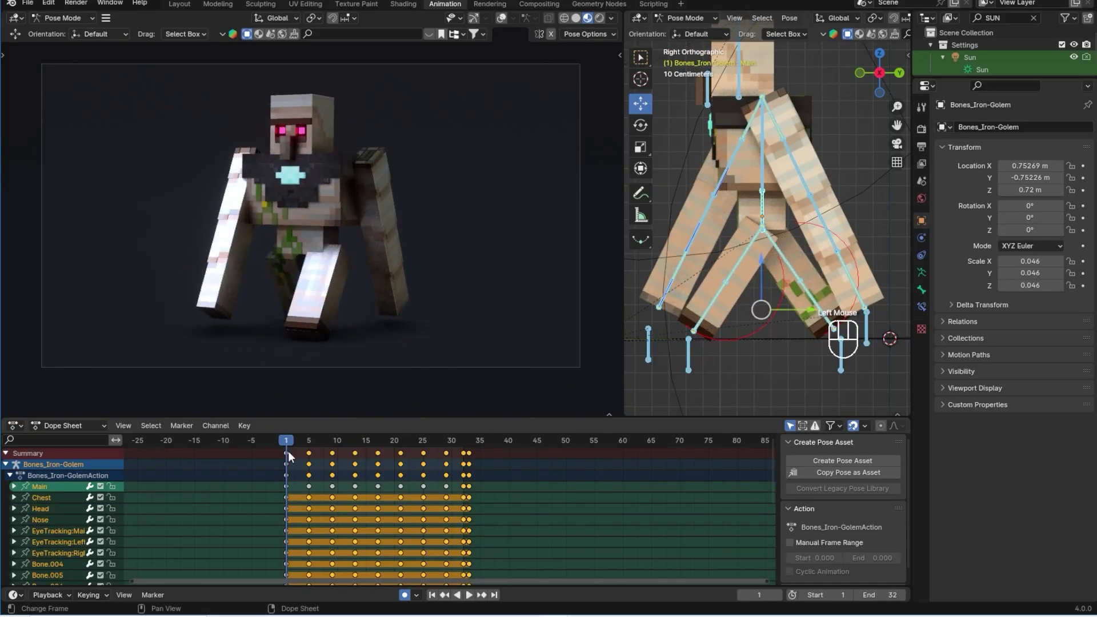
pyautogui.press('space')
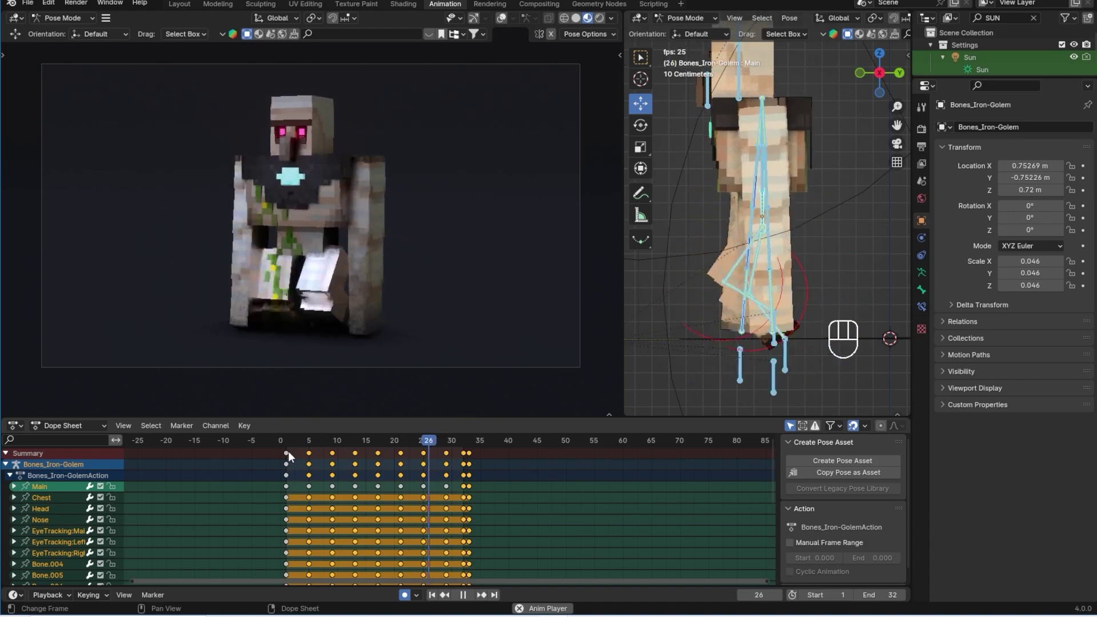
pyautogui.press('space')
# Switch the Dope Sheet to the Graph Editor and show the curves of the right leg's IK bone
pyautogui.hotkey('ctrl', 'Tab')
pyautogui.moveTo(388, 495); pyautogui.dragTo(379, 506, button='middle')
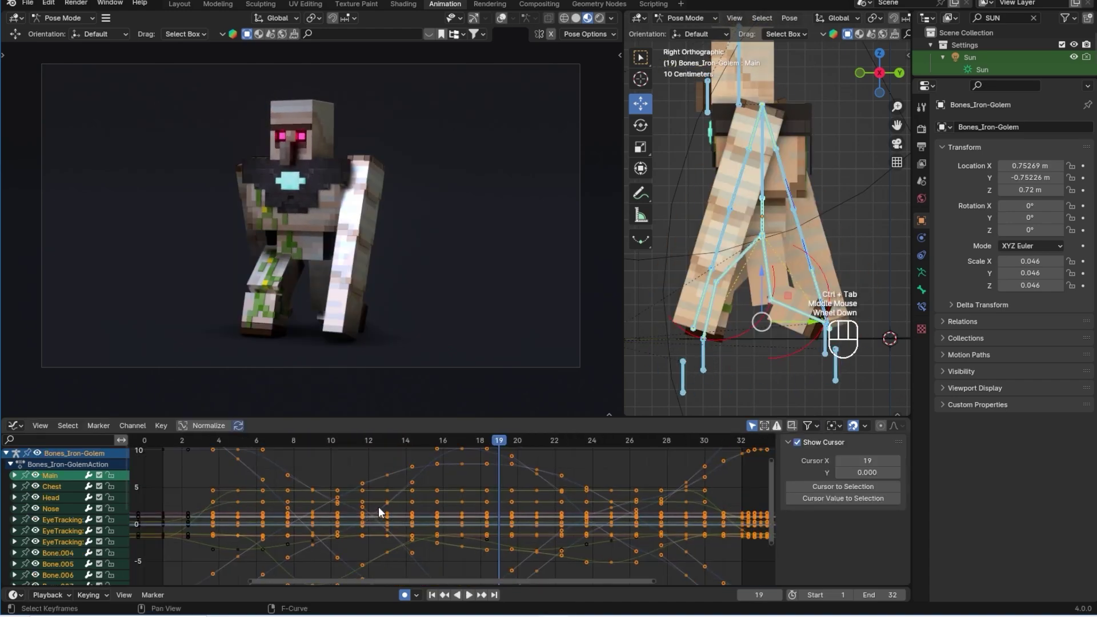
pyautogui.scroll(-4, 378, 506)
pyautogui.click(699, 363)
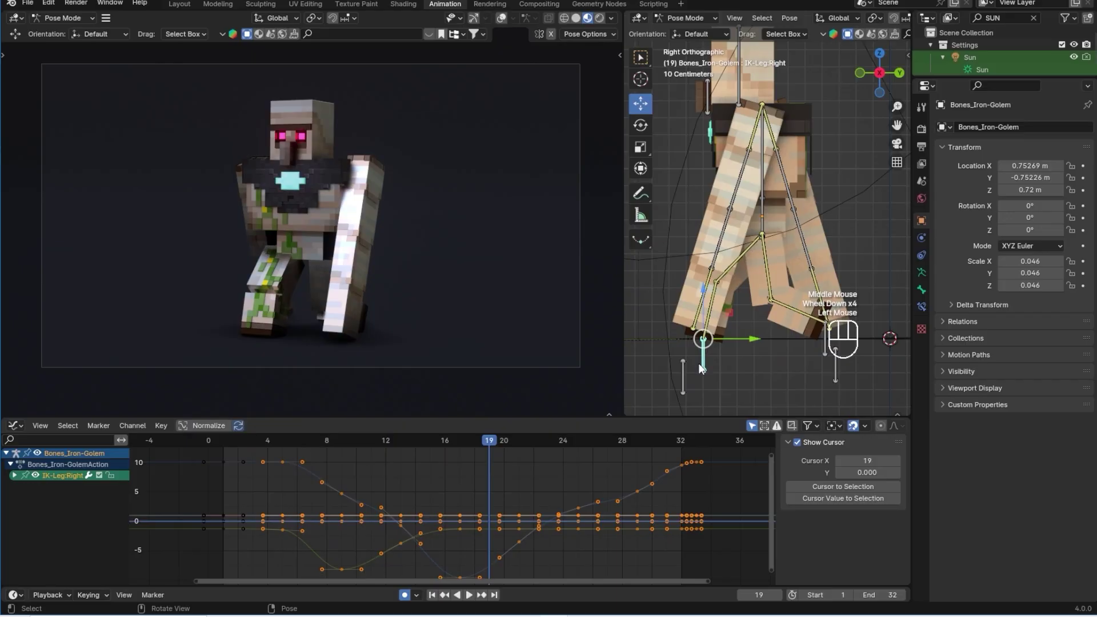
# Delete keyframes from the right leg IK bone's Z Location curve between frames 25 and 32
pyautogui.click(595, 499)
pyautogui.press('Delete')
pyautogui.click(641, 497)
pyautogui.press('Delete')
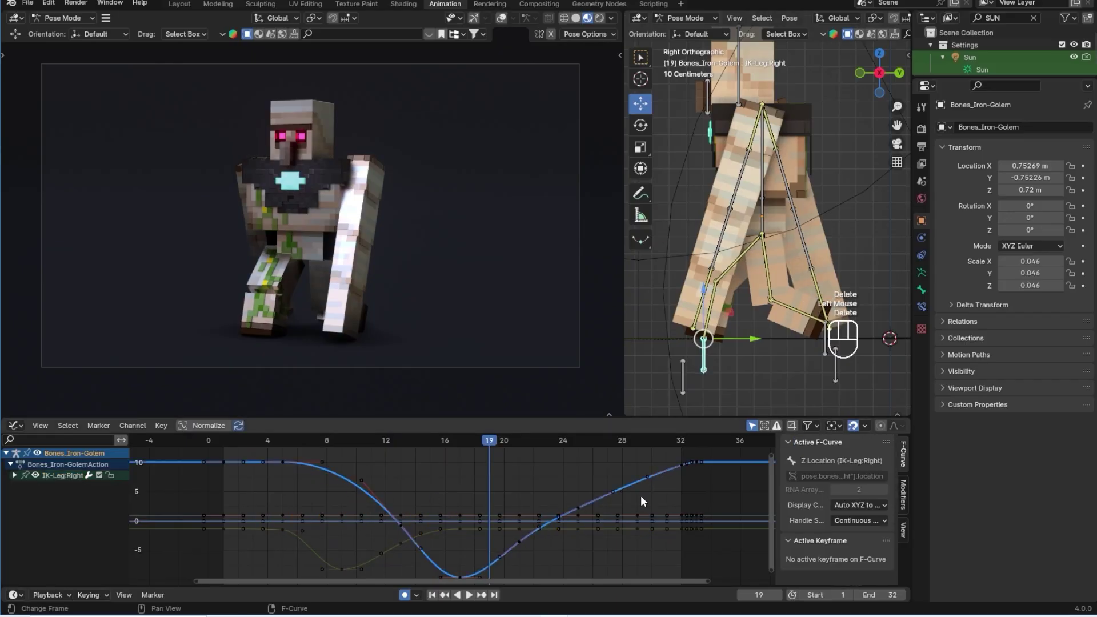
# Expand the right leg IK bone's channels and show only its Y Location curve
pyautogui.moveTo(433, 518)
pyautogui.mouseDown(button='middle')
pyautogui.moveTo(431, 505)
pyautogui.moveTo(423, 528)
pyautogui.mouseUp(button='middle')
pyautogui.click(14, 475)
pyautogui.click(35, 476)
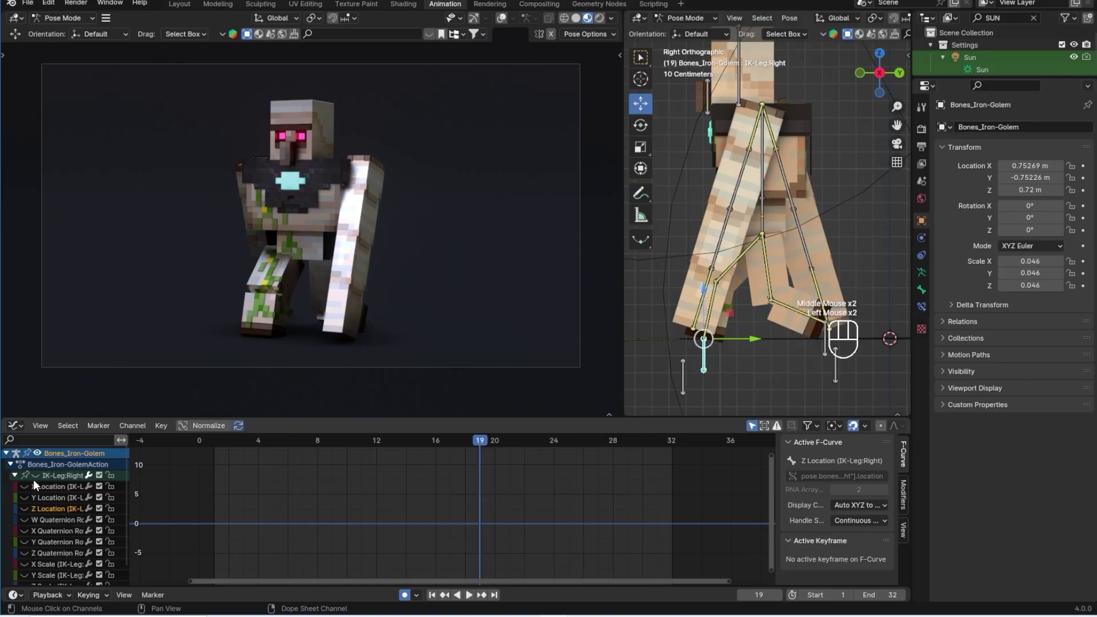
pyautogui.click(24, 486)
pyautogui.click(24, 497)
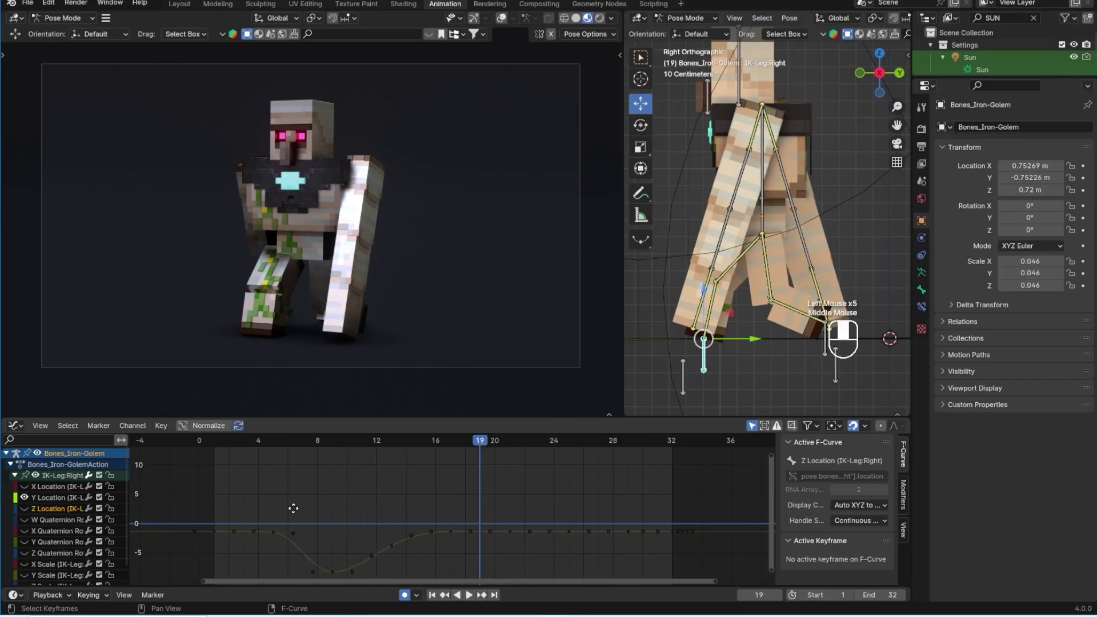
# Delete the keyframes on the flat part of the Y Location curve between frames 20 and 31
pyautogui.moveTo(476, 515); pyautogui.dragTo(478, 503, button='middle')
pyautogui.moveTo(509, 511); pyautogui.dragTo(650, 543)
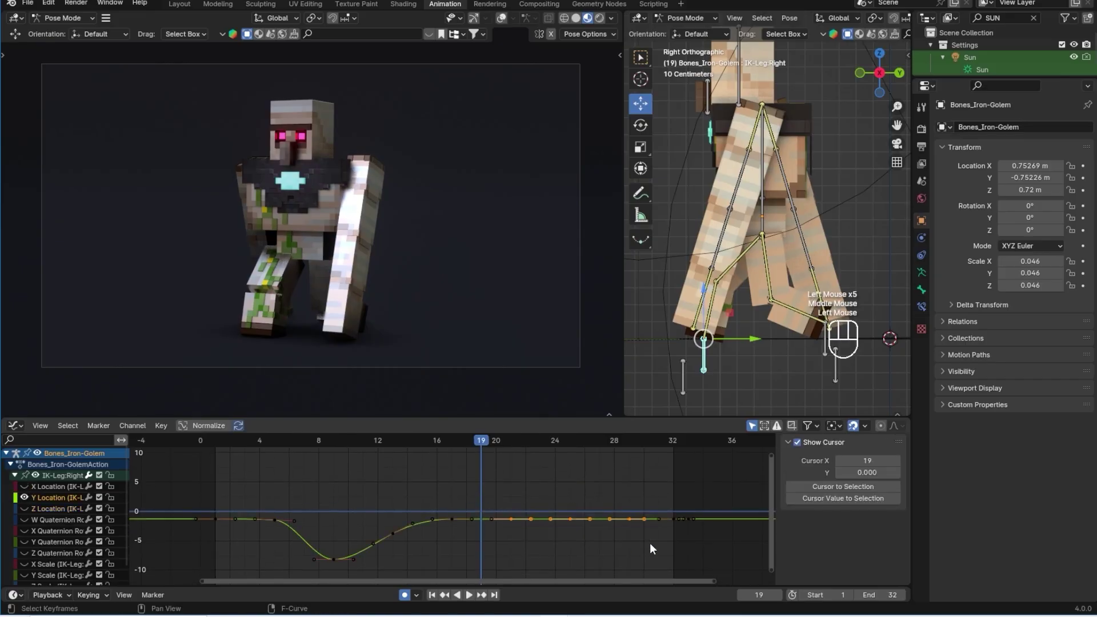
pyautogui.press('Delete')
pyautogui.click(396, 537)
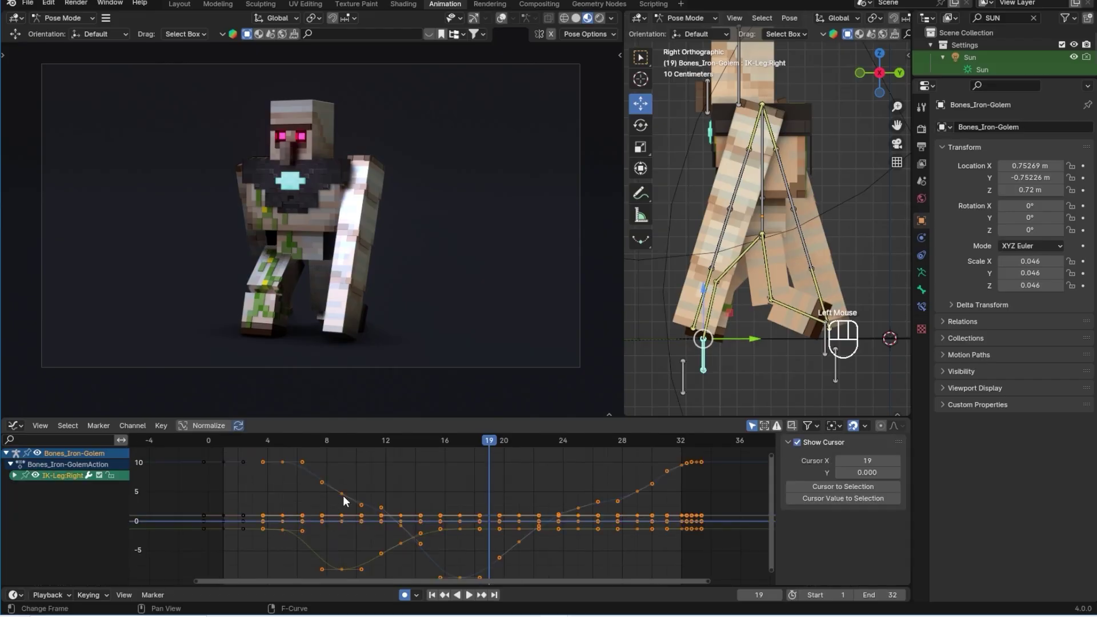
# Delete the keyframes at frames 9 and 29 from the right leg IK bone's Z Location curve
pyautogui.click(340, 494)
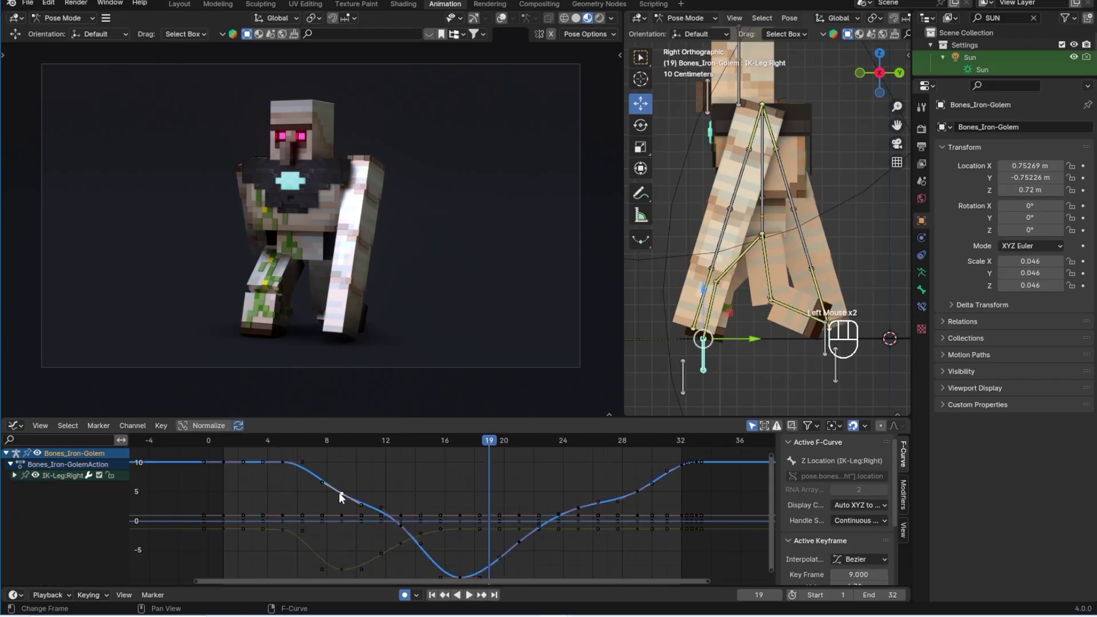
pyautogui.press('Delete')
pyautogui.click(642, 496)
pyautogui.press('Delete')
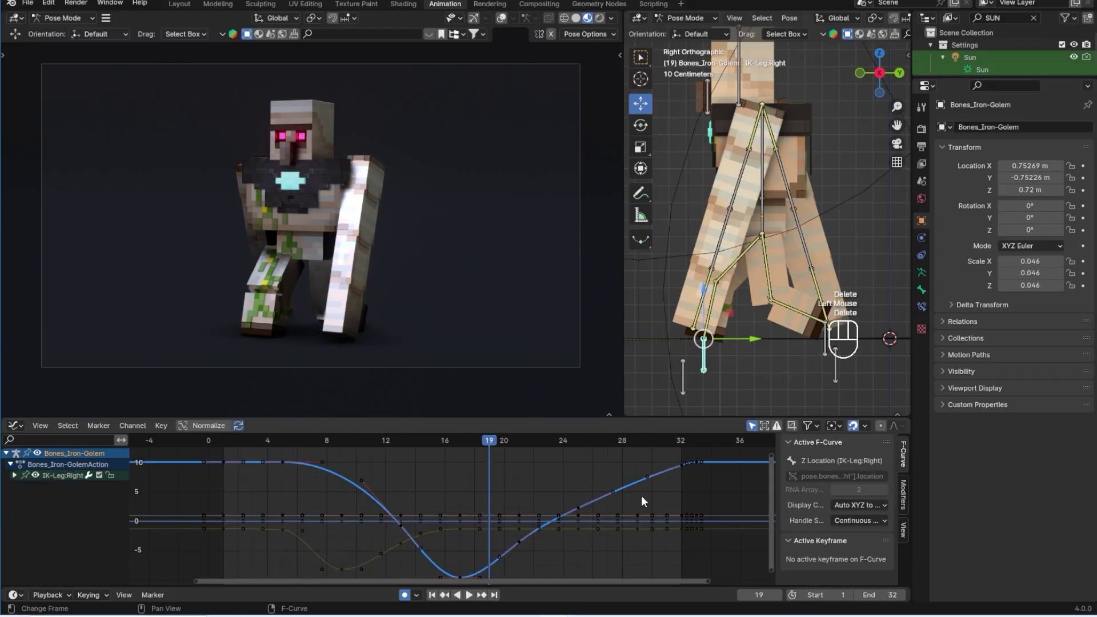
pyautogui.moveTo(436, 518)
pyautogui.mouseDown(button='middle')
pyautogui.moveTo(432, 502)
pyautogui.moveTo(425, 521)
pyautogui.mouseUp(button='middle')
# Show only the right leg IK bone's Y Location curve and rotate the handles of its keyframe at frame 13
pyautogui.click(14, 476)
pyautogui.click(34, 476)
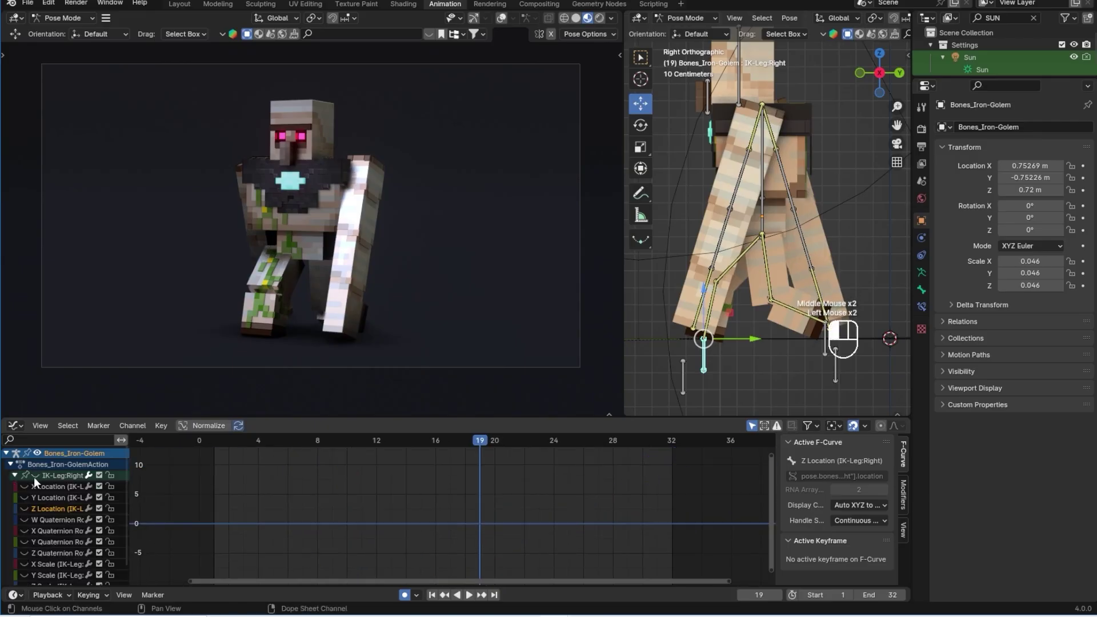
pyautogui.click(25, 497)
pyautogui.press('r')
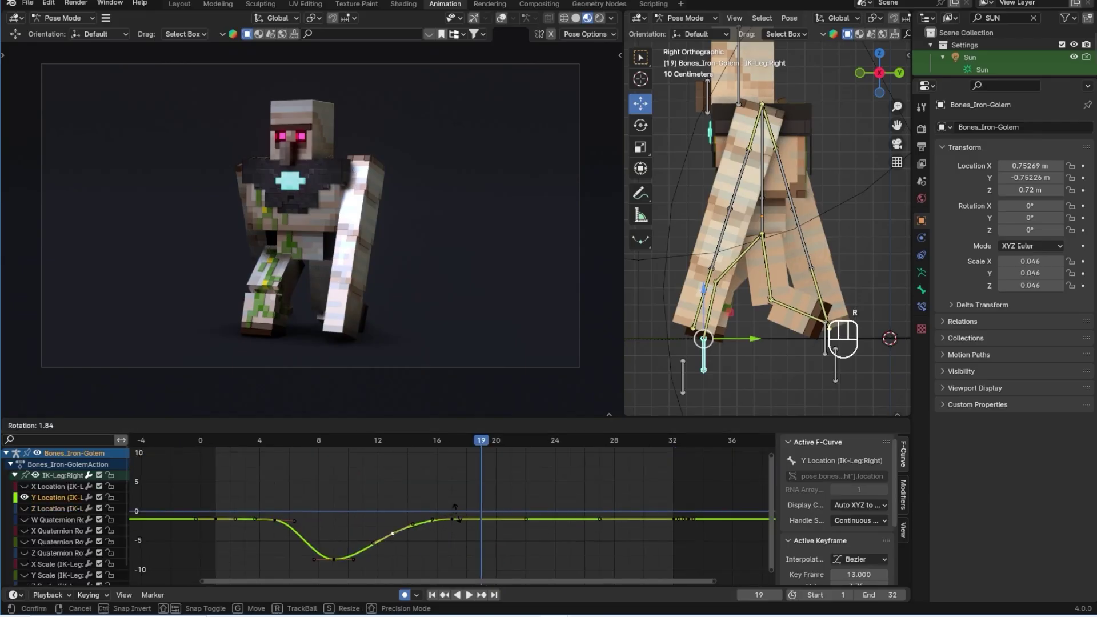
pyautogui.click(329, 555)
# Show only the right leg's Z Location curve, delete its keyframes at frames 25 and 32, and preview the animation
pyautogui.click(24, 498)
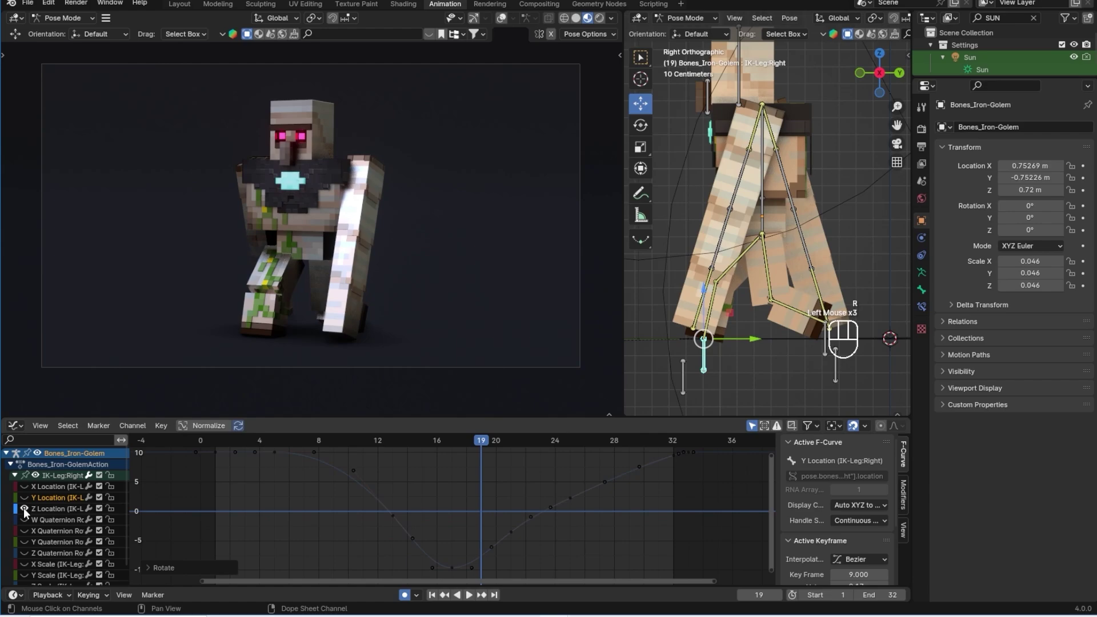
pyautogui.click(25, 508)
pyautogui.moveTo(529, 467); pyautogui.dragTo(577, 534)
pyautogui.press('Delete')
pyautogui.moveTo(522, 523); pyautogui.dragTo(509, 530, button='middle')
pyautogui.click(607, 480)
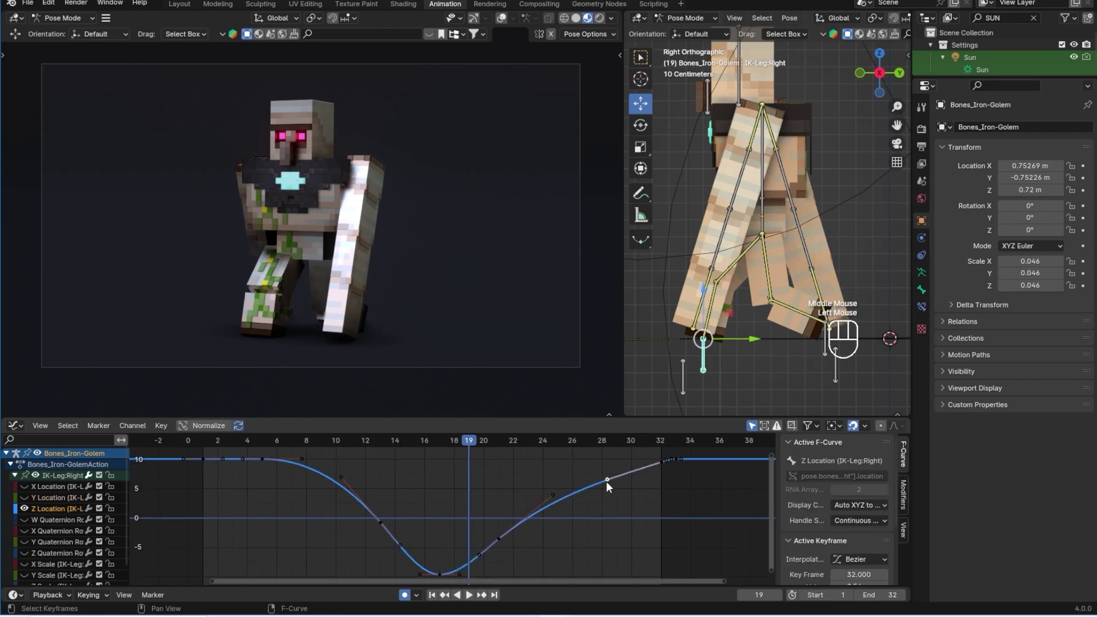
pyautogui.press('Delete')
pyautogui.press('space')
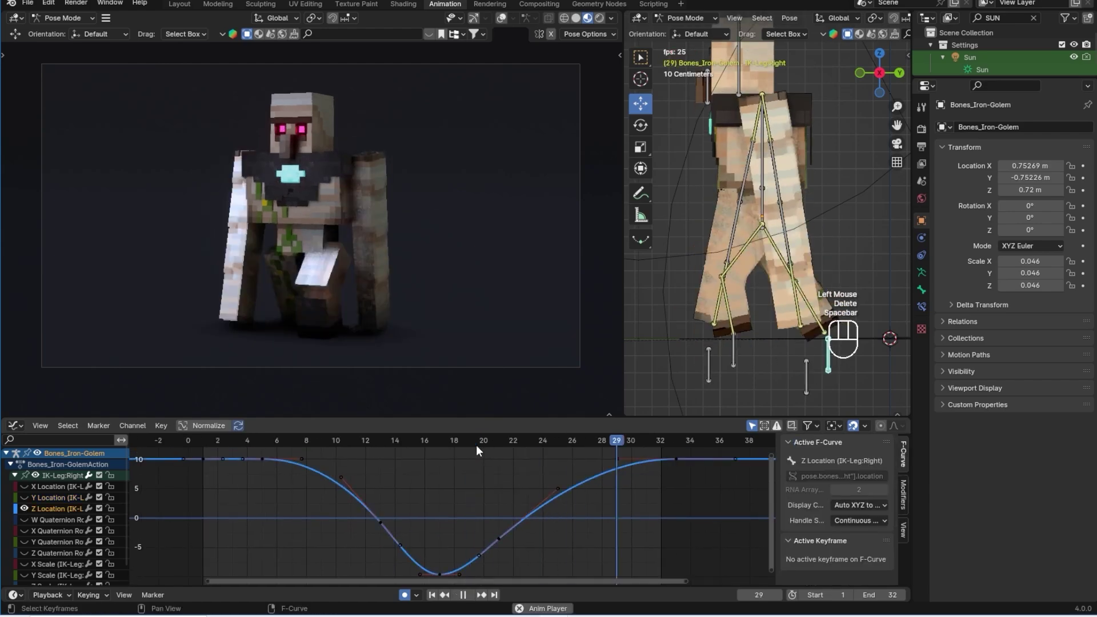
pyautogui.press('space')
# Smooth the right leg's Z Location curve by rotating the handles at frames 13 and 21 and scaling those at frame 17
pyautogui.click(381, 522)
pyautogui.press('r')
pyautogui.click(460, 530)
pyautogui.click(499, 539)
pyautogui.press('r')
pyautogui.click(586, 509)
pyautogui.click(440, 573)
pyautogui.press('s')
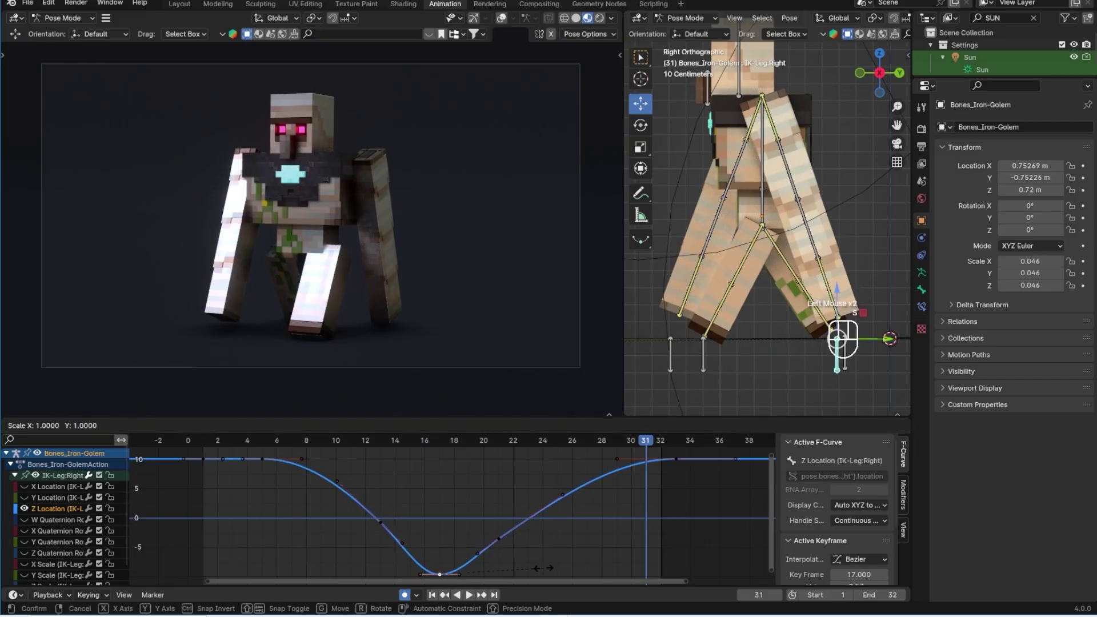
pyautogui.click(546, 568)
# Hide the Z Location curve and check the right leg IK bone's rotation and scale curves one by one
pyautogui.click(24, 509)
pyautogui.click(24, 531)
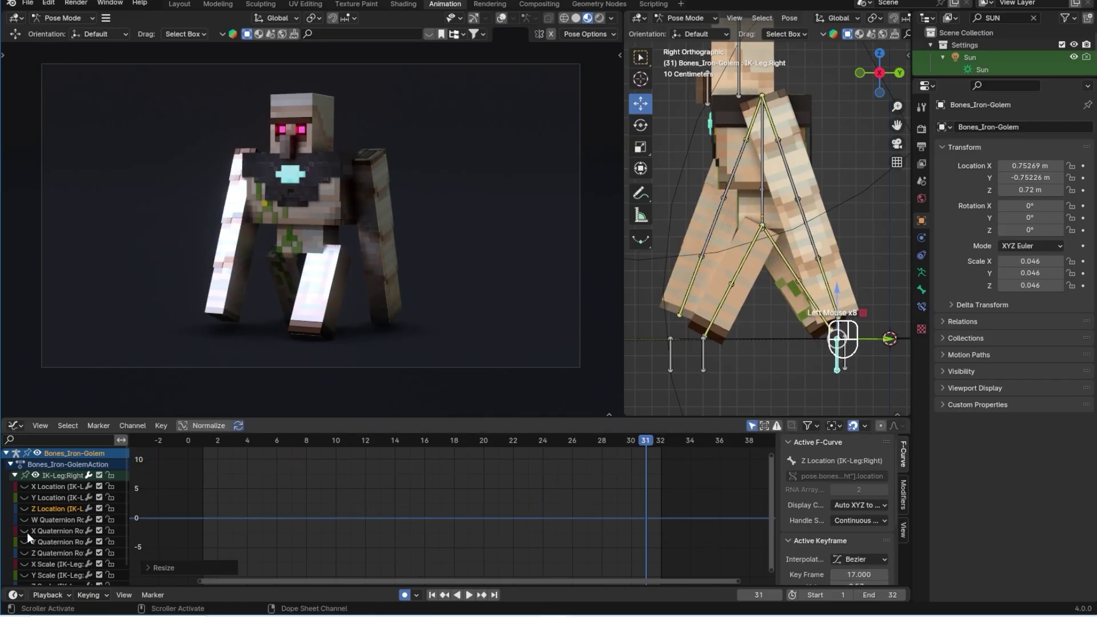
pyautogui.scroll(-1, 25, 575)
pyautogui.click(26, 557)
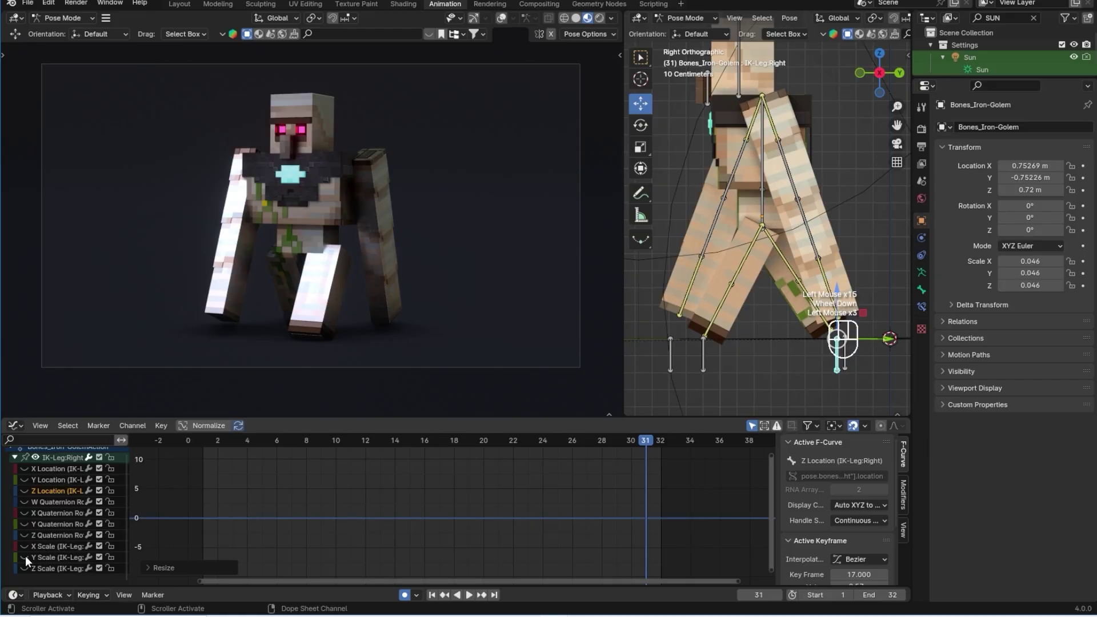
pyautogui.scroll(2, 25, 556)
# Select the left leg's IK bone and show only its Y Location curve in the Graph Editor
pyautogui.click(700, 360)
pyautogui.click(15, 475)
pyautogui.click(36, 476)
pyautogui.click(24, 486)
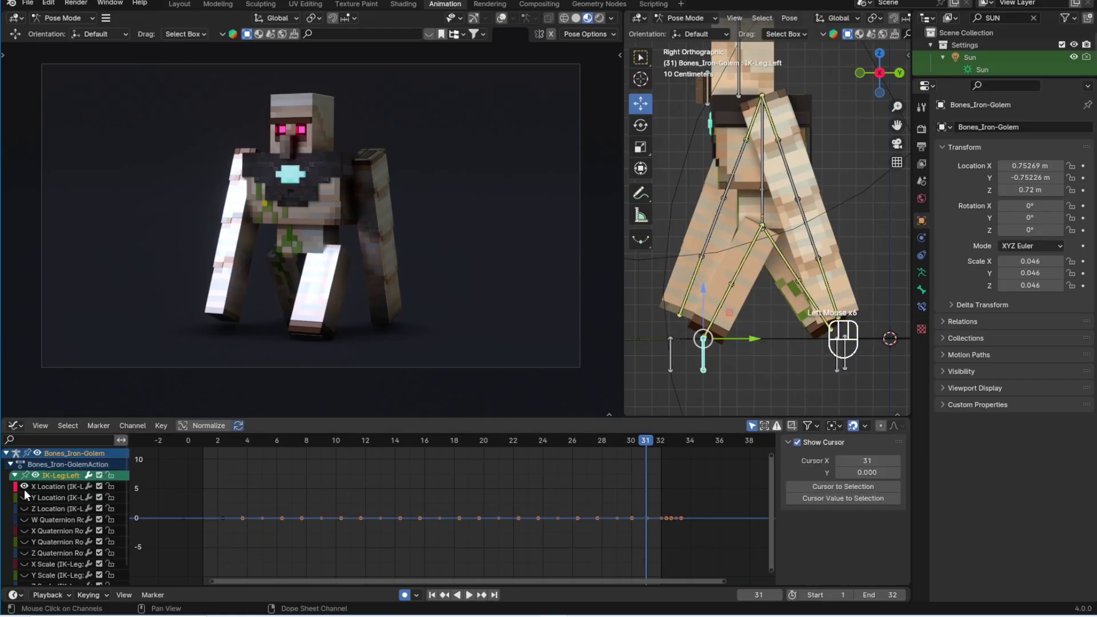
pyautogui.click(24, 487)
pyautogui.click(24, 497)
# Delete the Y Location keyframe between frames 17 and 25 of the left leg IK bone and rotate the handles at frame 25
pyautogui.click(434, 539)
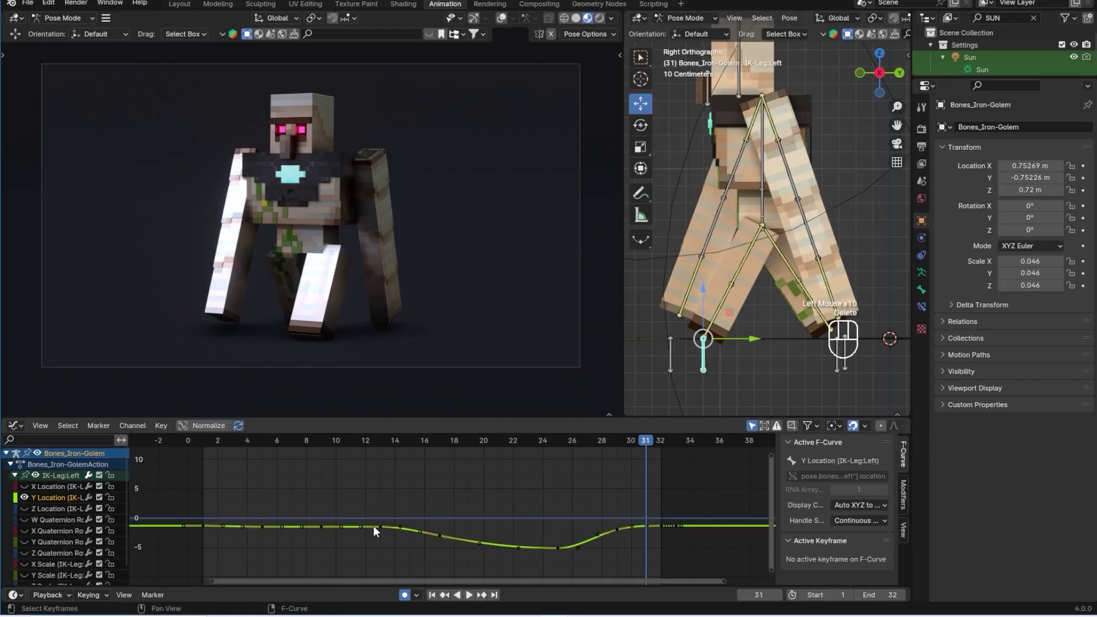
pyautogui.click(263, 526)
pyautogui.click(558, 548)
pyautogui.press('r')
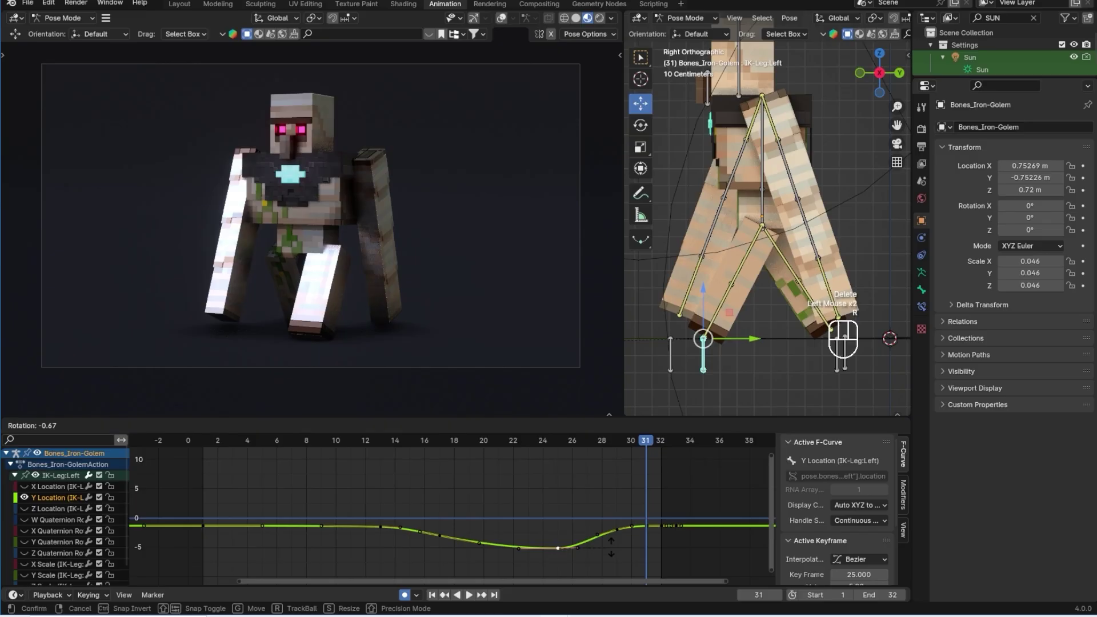
pyautogui.click(611, 547)
# Show only the left leg IK bone's Z Location curve and delete its keyframes at frames 9 and 25
pyautogui.click(24, 497)
pyautogui.click(24, 509)
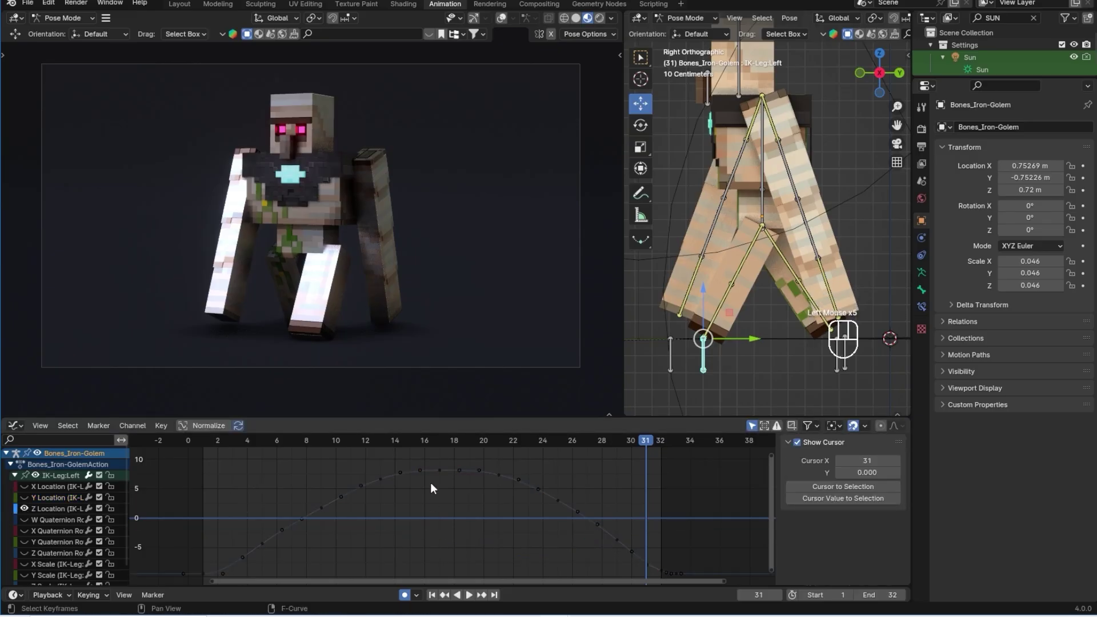
pyautogui.click(442, 471)
pyautogui.click(557, 500)
pyautogui.press('Delete')
pyautogui.click(617, 540)
pyautogui.press('Delete')
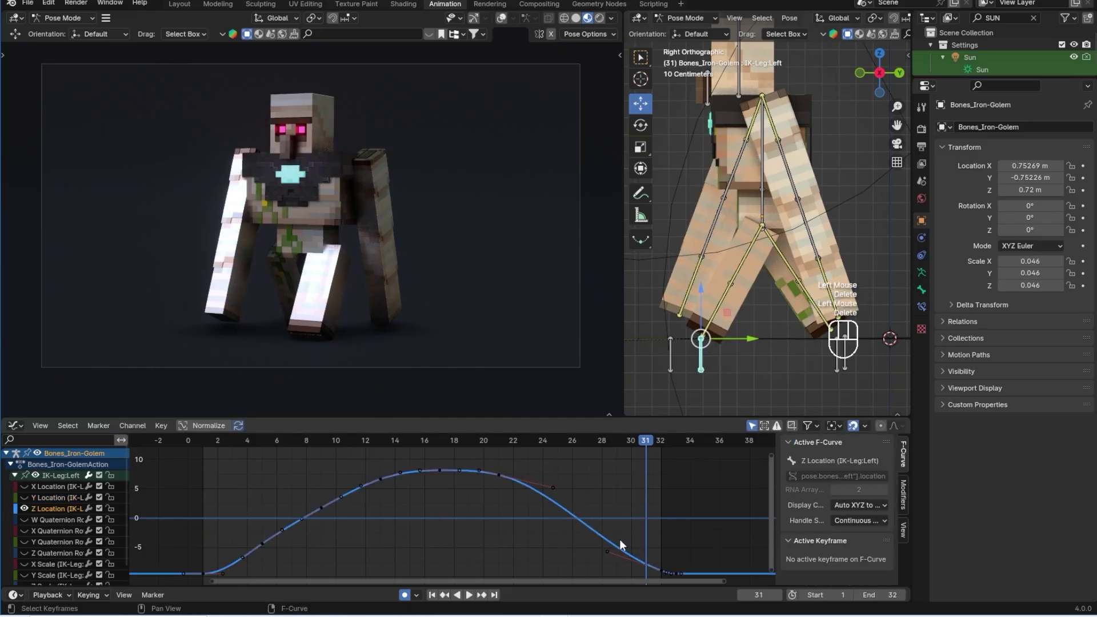
pyautogui.click(321, 506)
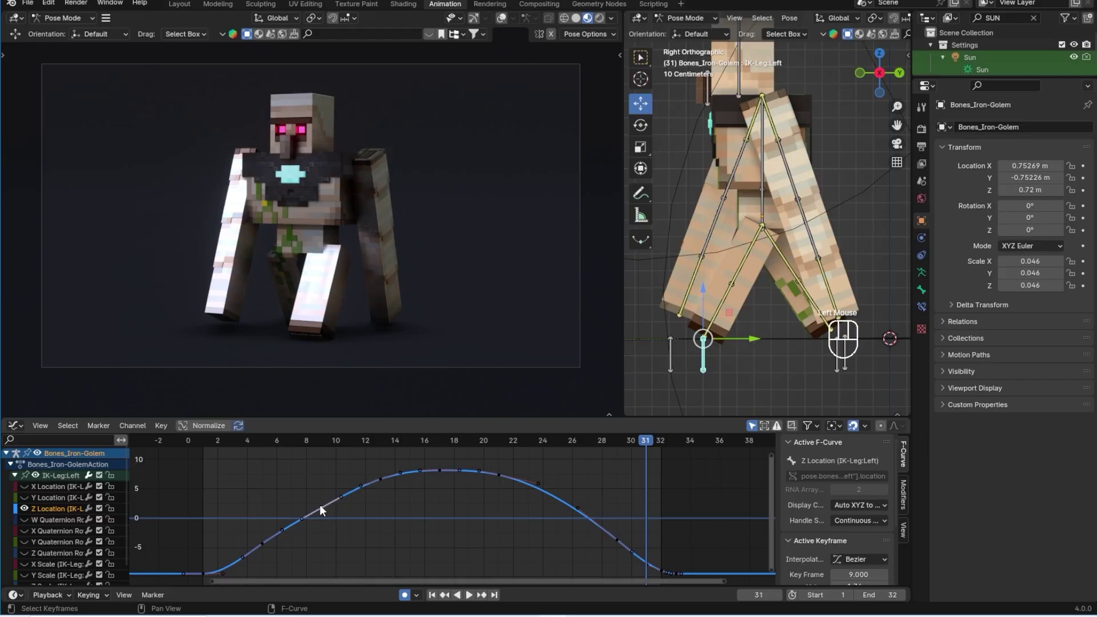
pyautogui.press('Delete')
# Rotate the handles of the Z Location keyframes at frames 13 and 21 and move the frame 17 keyframe vertically
pyautogui.click(381, 479)
pyautogui.press('r')
pyautogui.click(439, 454)
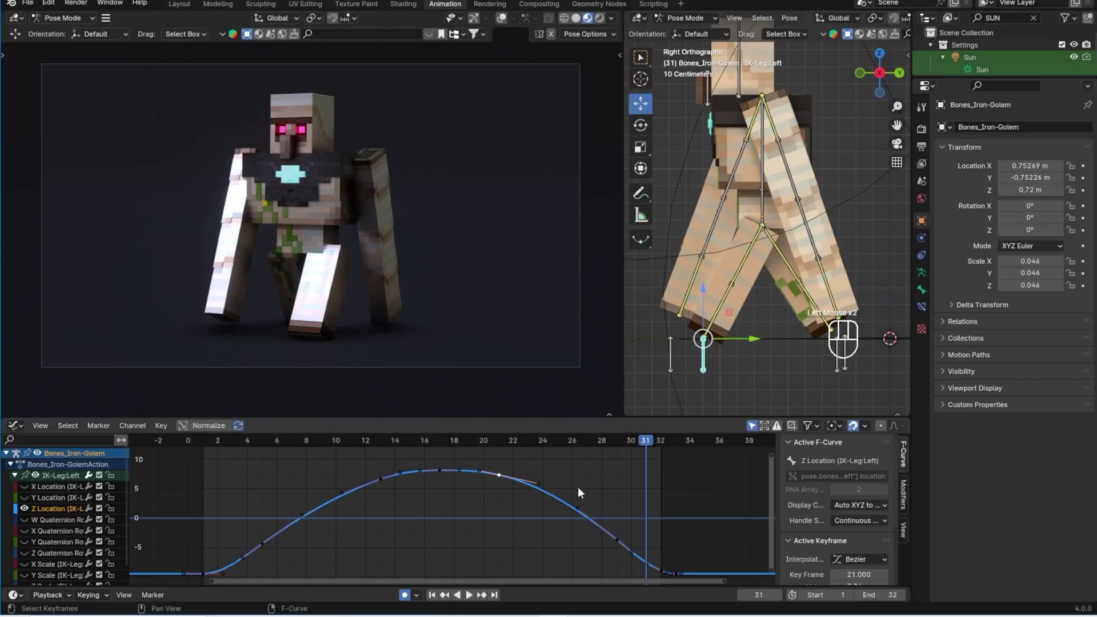
pyautogui.click(443, 473)
pyautogui.press('g')
pyautogui.press('y')
pyautogui.click(335, 450)
# Hide the Z Location curve and check the left leg IK bone's quaternion rotation curves one by one
pyautogui.click(25, 509)
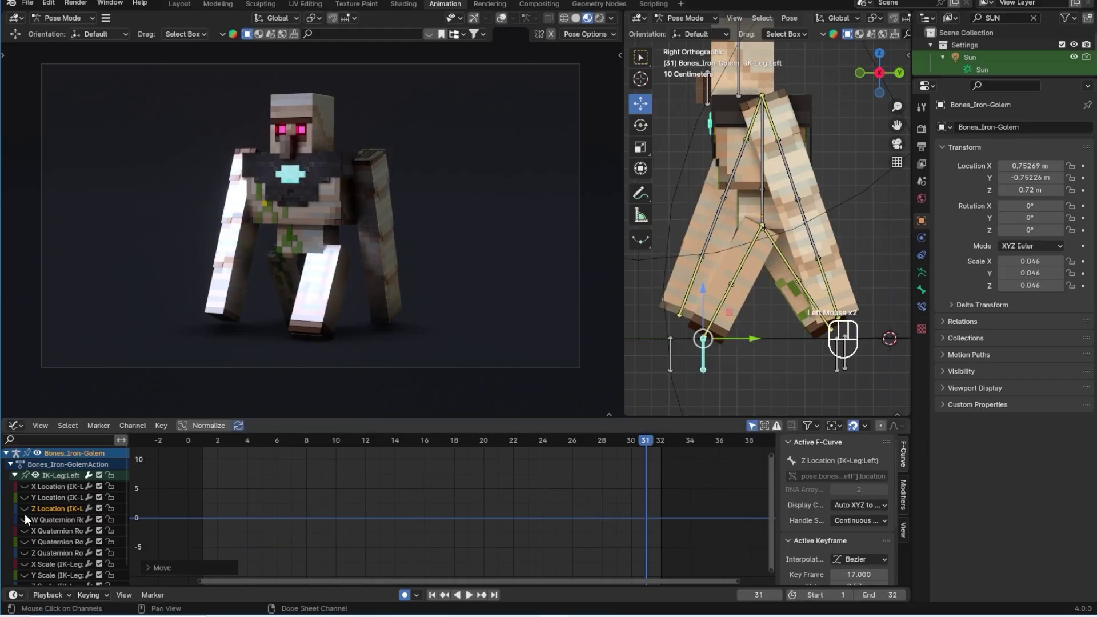
pyautogui.click(23, 531)
pyautogui.click(24, 542)
pyautogui.click(24, 541)
pyautogui.click(25, 550)
pyautogui.click(25, 550)
# Play the walk cycle from its first frame to review the leg motion
pyautogui.click(210, 437)
pyautogui.press('space')
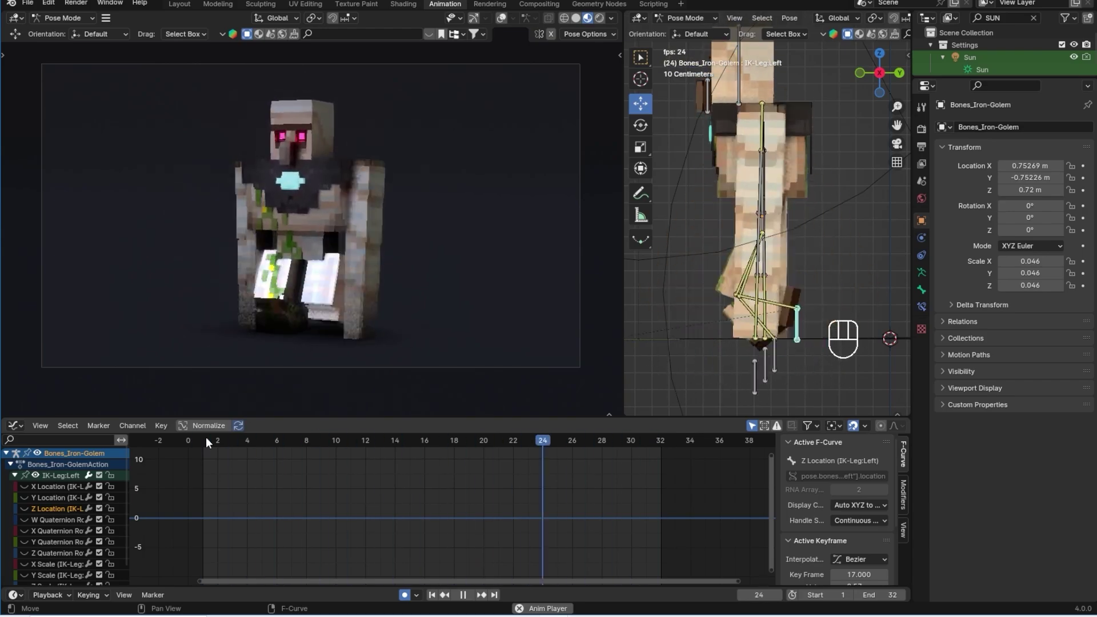
pyautogui.press('space')
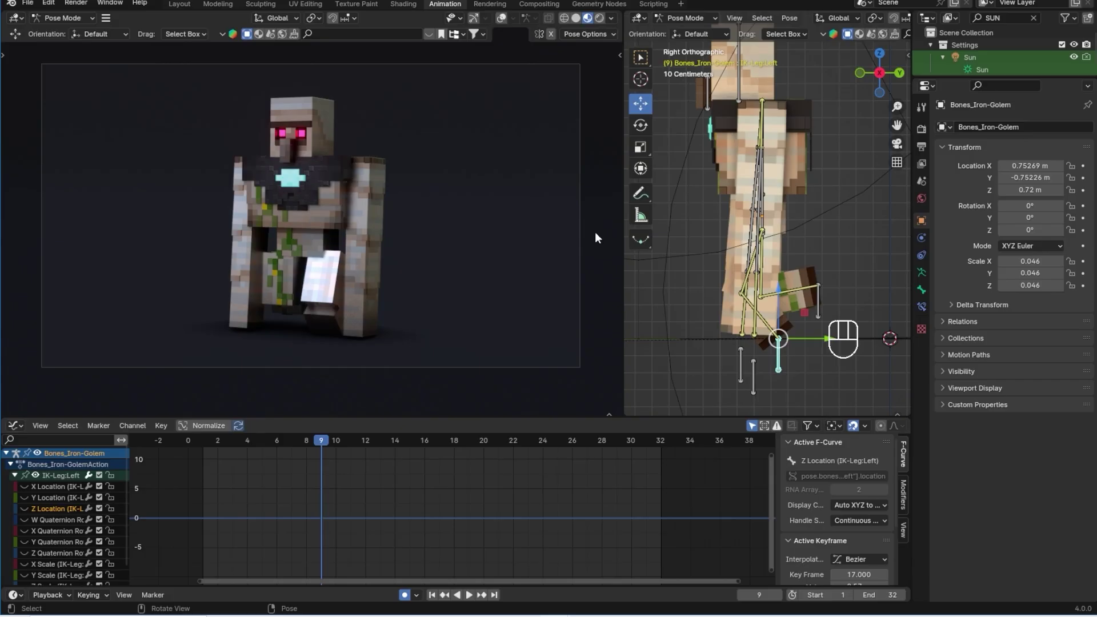
# Select the left arm's IK bone, expand its channels and hide all of its curves
pyautogui.click(753, 371)
pyautogui.scroll(-2, 400, 503)
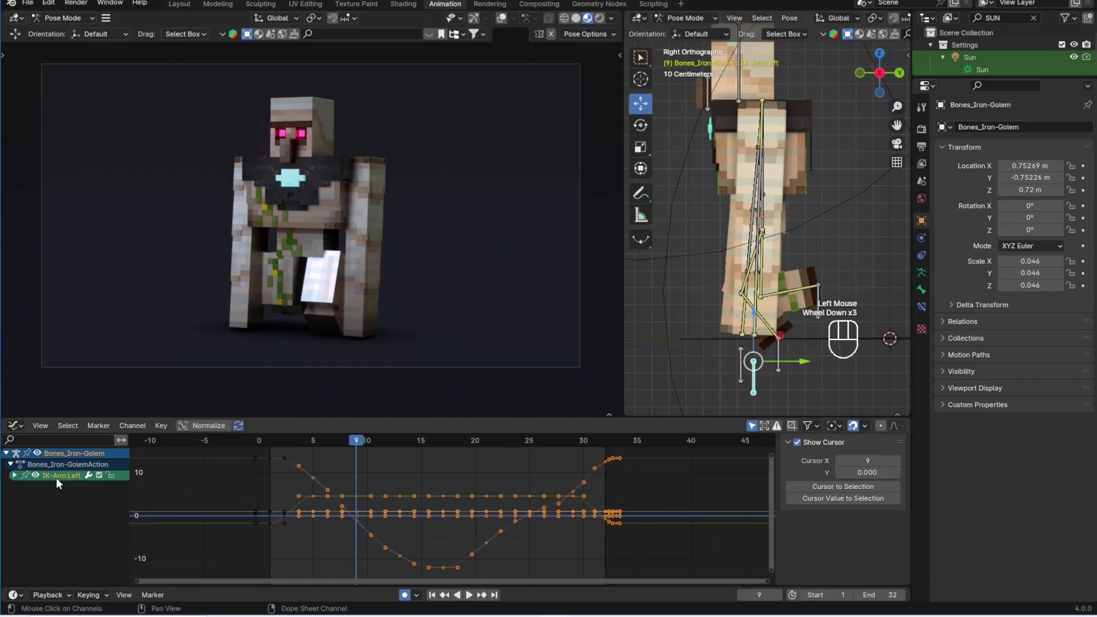
pyautogui.click(56, 478)
pyautogui.click(36, 475)
pyautogui.click(15, 475)
pyautogui.click(24, 487)
pyautogui.click(24, 486)
# Delete the keyframes on the flat part of the left arm IK bone's Y Location curve and hide that curve
pyautogui.moveTo(351, 483); pyautogui.dragTo(560, 544)
pyautogui.click(593, 512)
pyautogui.click(24, 497)
# Show the left arm IK bone's Z Location curve and delete its keyframes at frames 9, 13, 21, 25 and 29
pyautogui.click(24, 509)
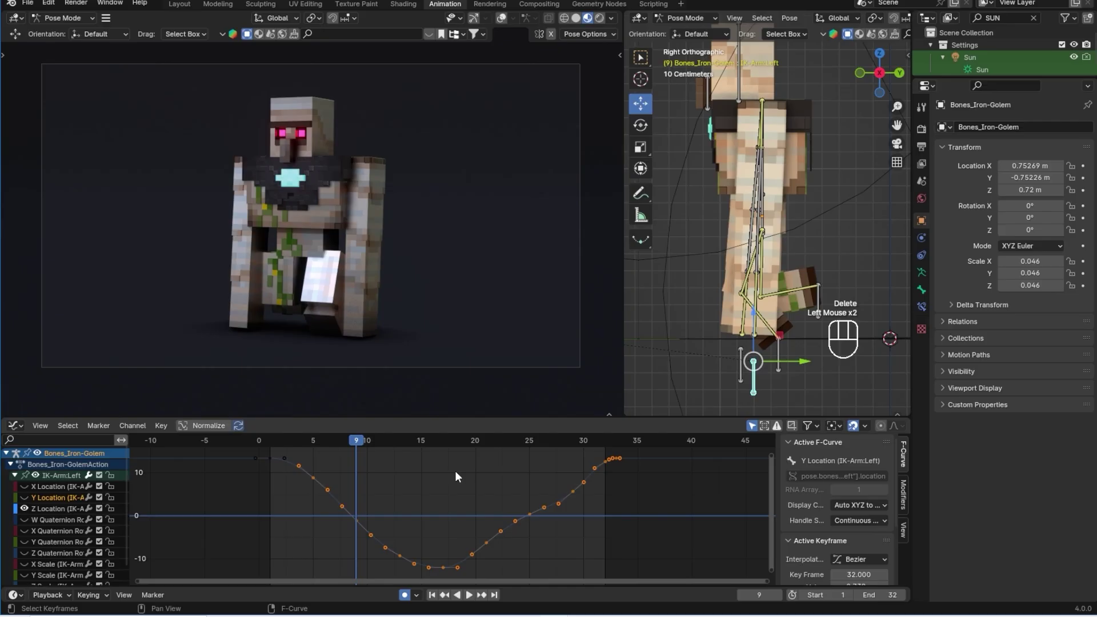
pyautogui.moveTo(462, 469); pyautogui.dragTo(588, 552)
pyautogui.press('Delete')
pyautogui.moveTo(372, 469); pyautogui.dragTo(319, 568)
pyautogui.press('Delete')
pyautogui.click(400, 554)
pyautogui.press('Delete')
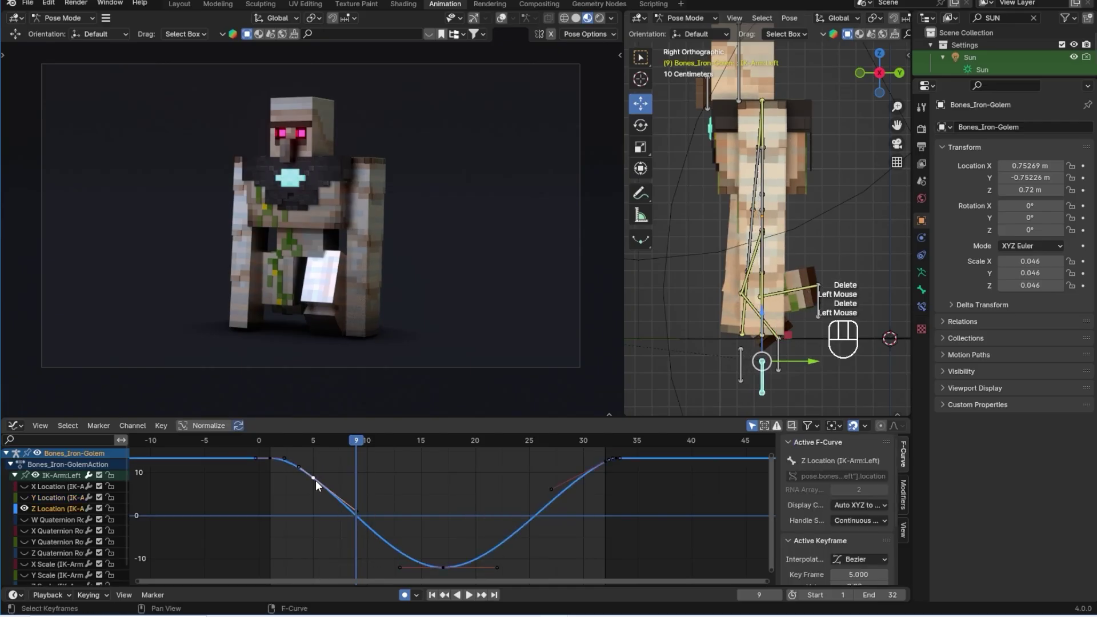
# Hide the left arm's Z Location curve and play the walk cycle to review the arm swing
pyautogui.click(24, 509)
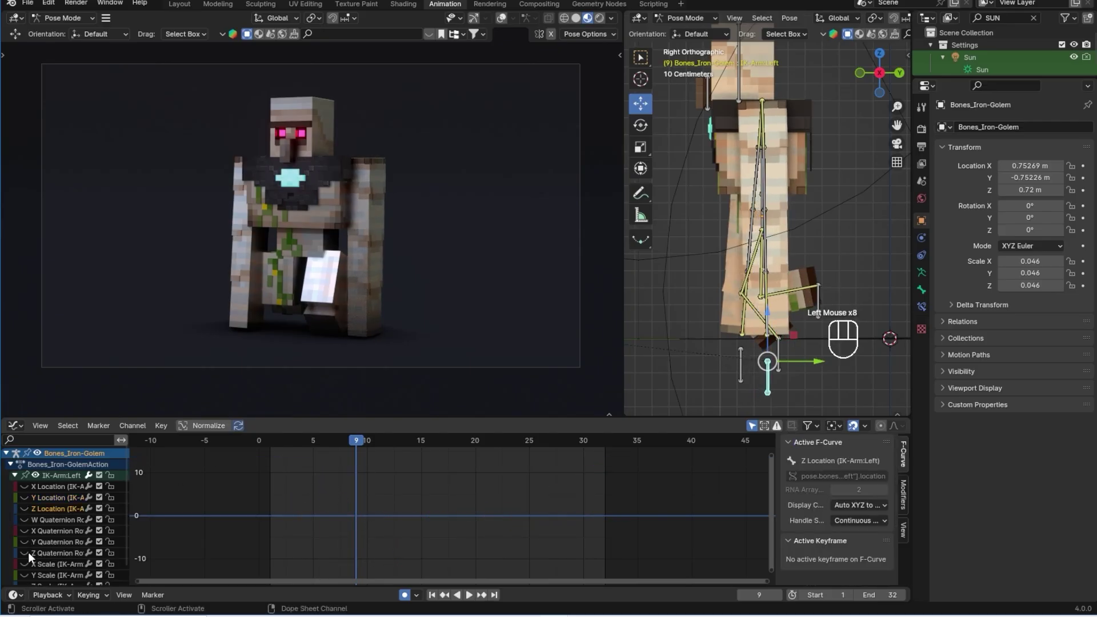
pyautogui.press('space')
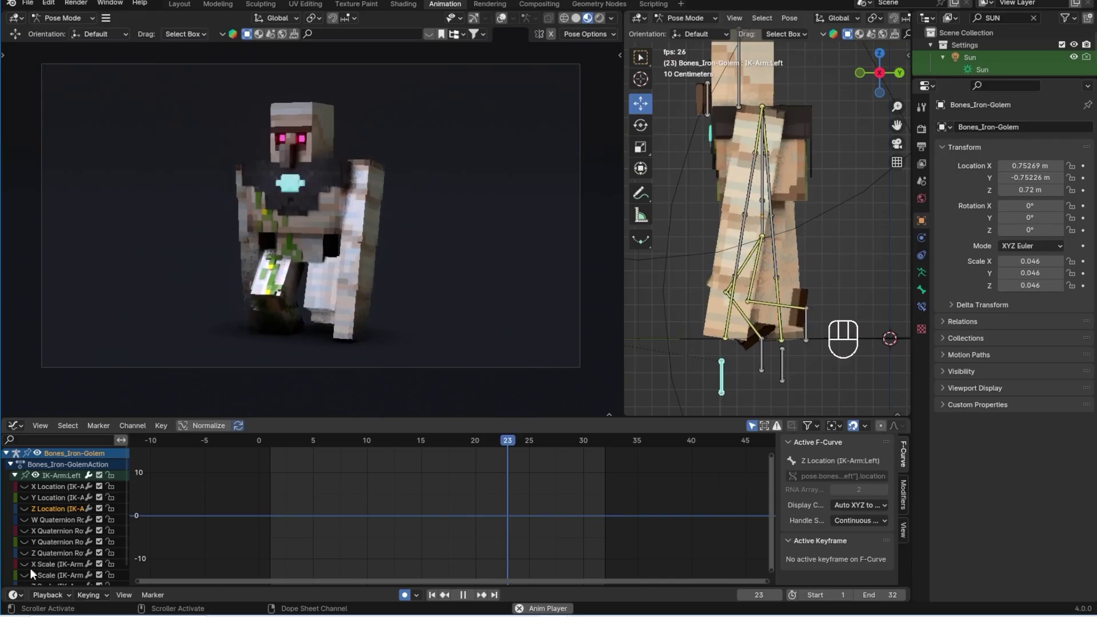
pyautogui.press('Escape')
# Select the right arm's IK bone and show only its Z Location curve
pyautogui.click(648, 343)
pyautogui.click(15, 475)
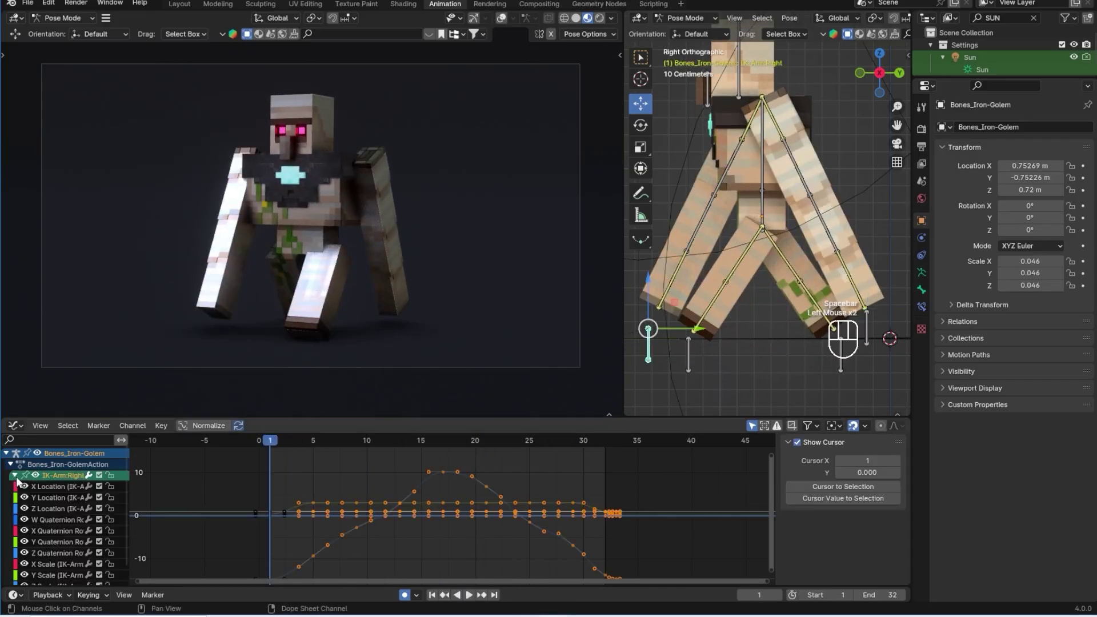
pyautogui.click(35, 475)
pyautogui.click(24, 496)
pyautogui.click(24, 497)
pyautogui.click(24, 509)
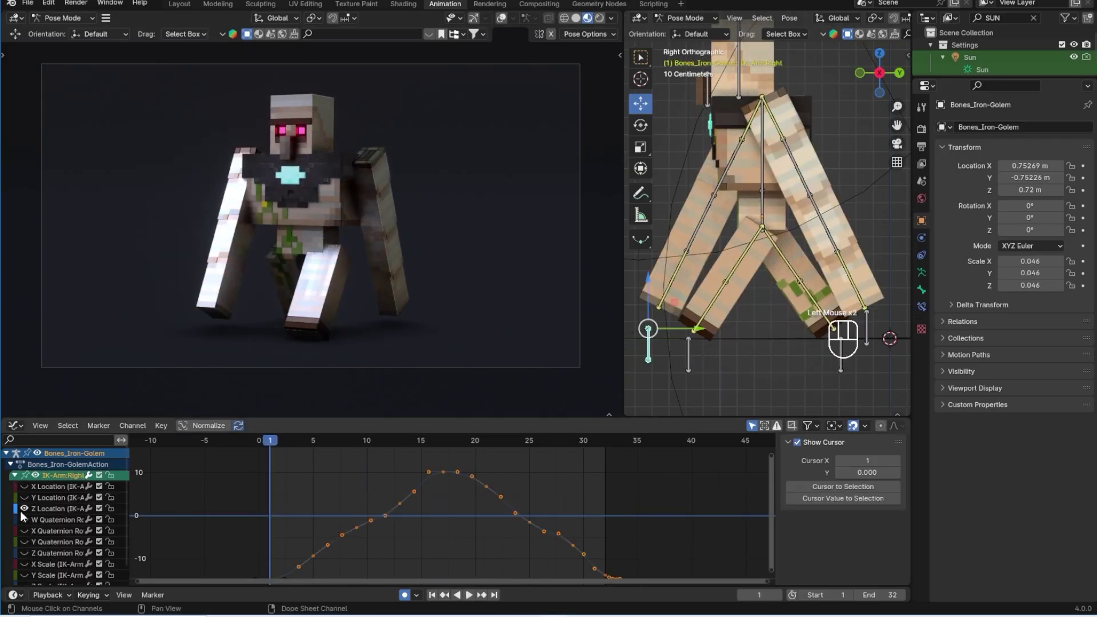
# Delete the keyframes at frames 9, 13, 21, 25 and 29 from the right arm IK bone's Z Location curve
pyautogui.click(343, 493)
pyautogui.scroll(-2, 343, 493)
pyautogui.moveTo(343, 492); pyautogui.dragTo(311, 468, button='middle')
pyautogui.moveTo(304, 457); pyautogui.dragTo(379, 546)
pyautogui.press('Delete')
pyautogui.moveTo(457, 460); pyautogui.dragTo(522, 520)
pyautogui.press('Delete')
pyautogui.click(444, 464)
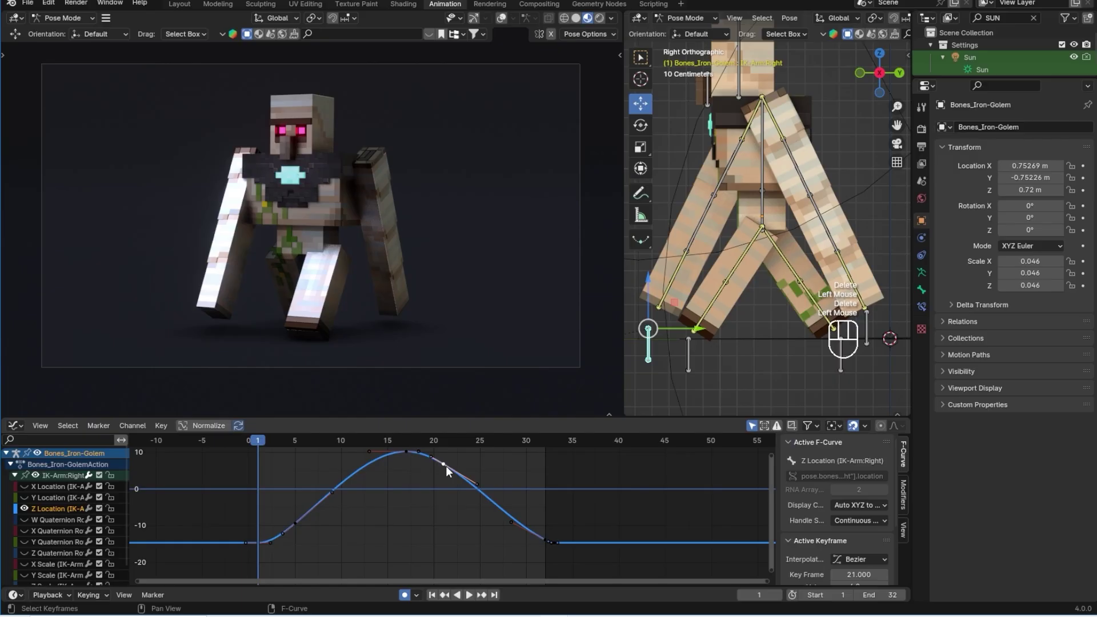
pyautogui.press('Delete')
pyautogui.click(440, 486)
# Scale the handles of the right arm's Z Location keyframe at frame 17 and hide the curve
pyautogui.moveTo(486, 513); pyautogui.dragTo(471, 555, button='middle')
pyautogui.click(393, 495)
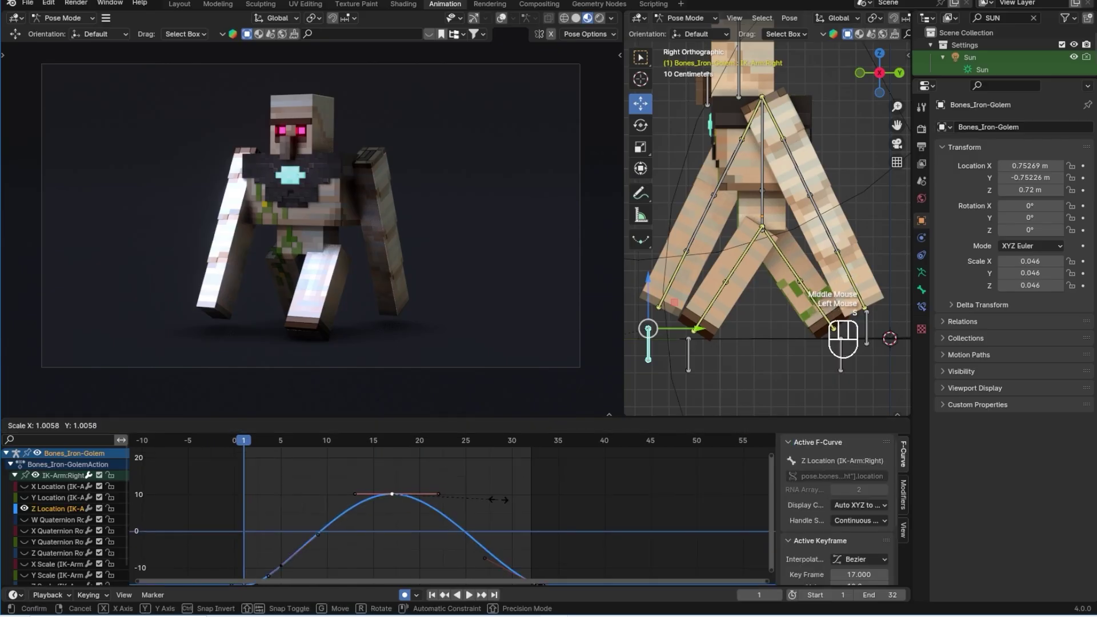
pyautogui.click(24, 508)
# Check the right arm IK bone's quaternion rotation curves and play the animation
pyautogui.click(24, 519)
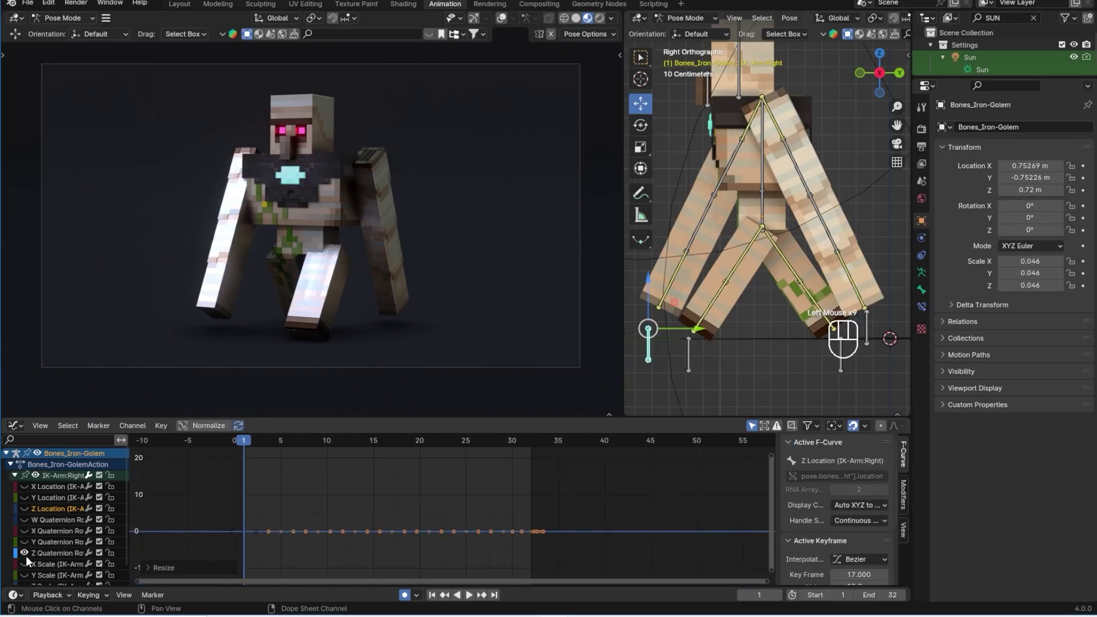
pyautogui.click(23, 571)
pyautogui.press('space')
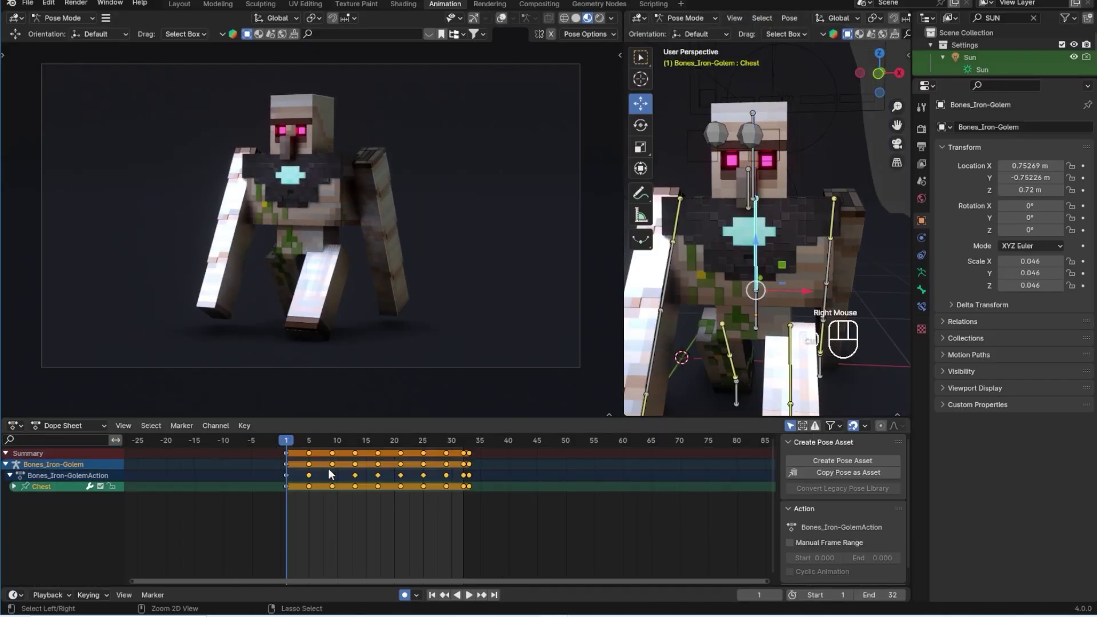
# Show the chest bone's curves in the Graph Editor and rotate the chest slightly around the global Z axis at frame 1
pyautogui.hotkey('ctrl', 'Tab')
pyautogui.press('r')
pyautogui.press('z')
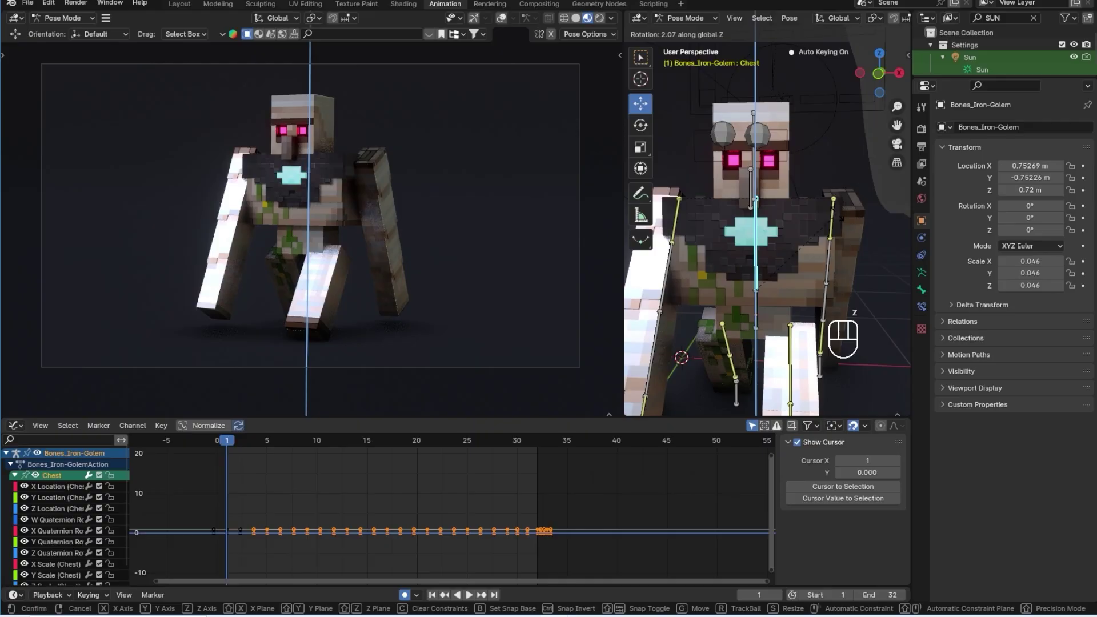
pyautogui.click(838, 215)
# Turn on curve normalization and rotate the head bone around the global Z axis at frame 1
pyautogui.click(203, 425)
pyautogui.moveTo(400, 497); pyautogui.dragTo(406, 497, button='middle')
pyautogui.click(751, 192)
pyautogui.click(754, 150)
pyautogui.keyDown('shift'); pyautogui.moveTo(856, 151); pyautogui.dragTo(849, 200, button='middle'); pyautogui.keyUp('shift')
pyautogui.moveTo(849, 200); pyautogui.dragTo(857, 207, button='middle')
pyautogui.press('r')
pyautogui.press('z')
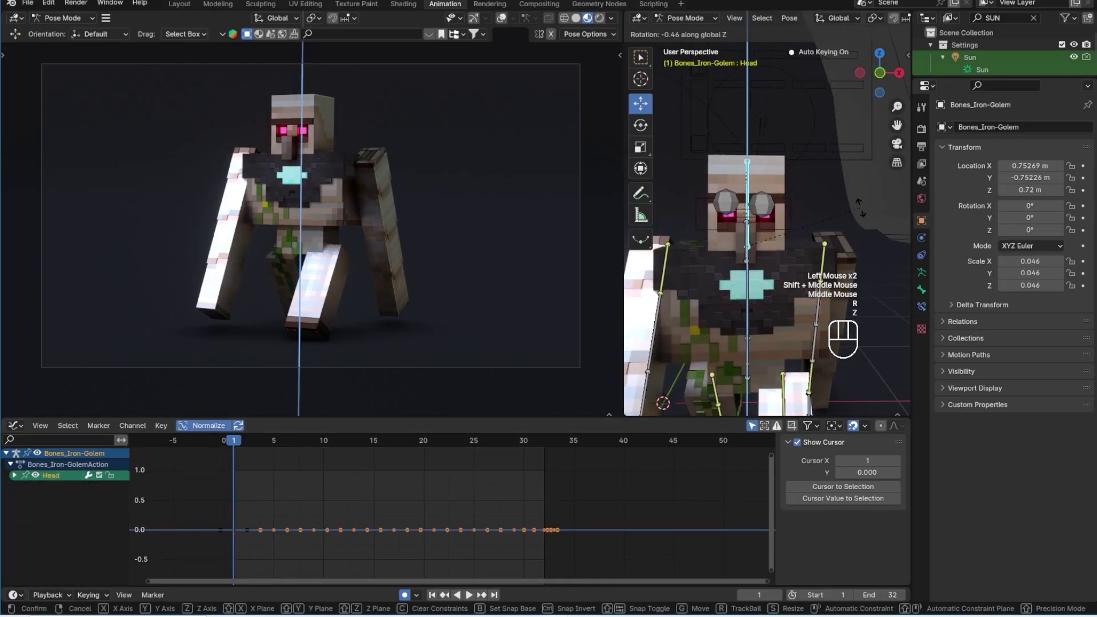
pyautogui.click(859, 211)
# Adjust the head bone's rotation around the global Z axis once more at frame 1
pyautogui.moveTo(309, 522); pyautogui.dragTo(329, 505, button='middle')
pyautogui.moveTo(780, 337); pyautogui.dragTo(794, 275, button='middle')
pyautogui.press('r')
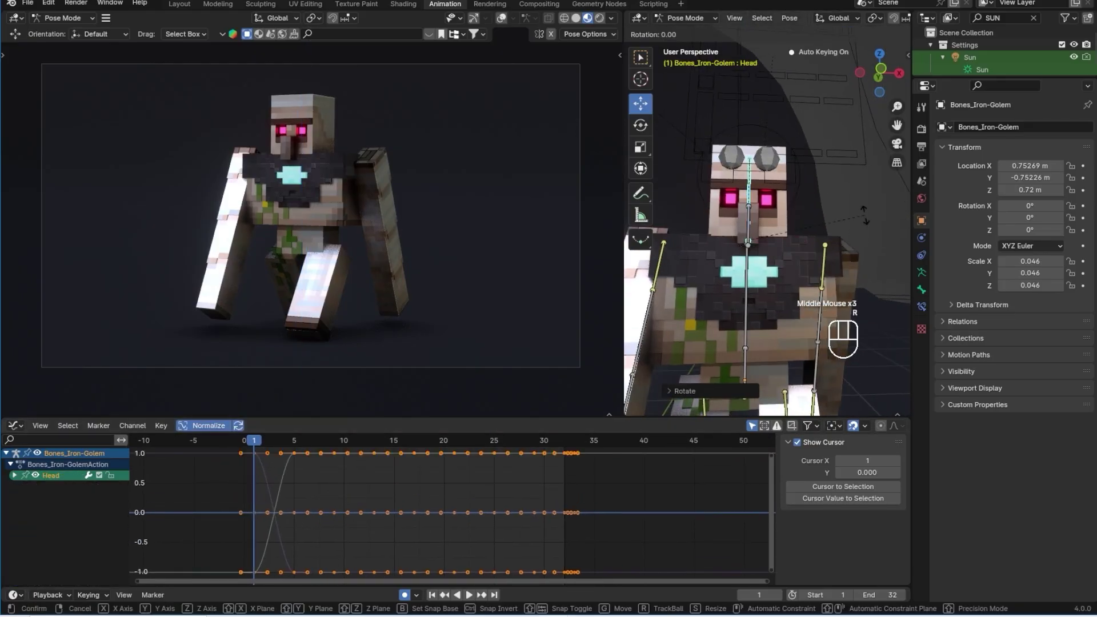
pyautogui.press('z')
pyautogui.click(864, 214)
# Switch the Graph Editor back to the Dope Sheet and play the animation with the chest and head keyframes shown
pyautogui.hotkey('ctrl', 'Tab')
pyautogui.press('space')
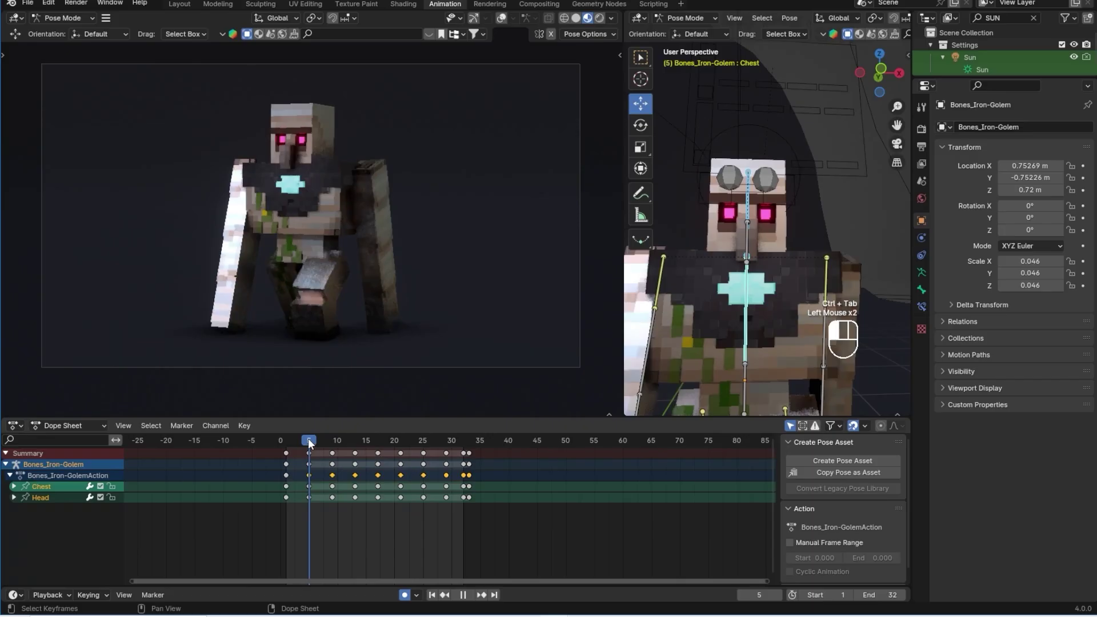
# Rotate the chest bone and the head bone around the global Z axis at frame 17
pyautogui.press('r')
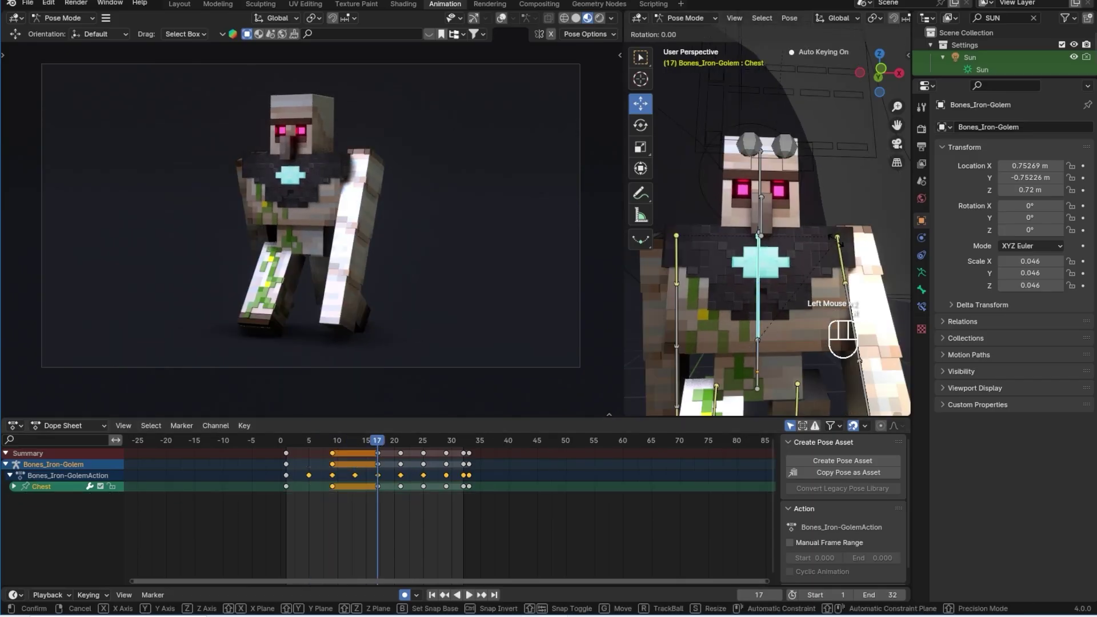
pyautogui.press('z')
pyautogui.click(842, 216)
pyautogui.press('r')
pyautogui.press('z')
pyautogui.click(823, 246)
pyautogui.scroll(-2, 795, 283)
pyautogui.moveTo(795, 283); pyautogui.dragTo(790, 286, button='middle')
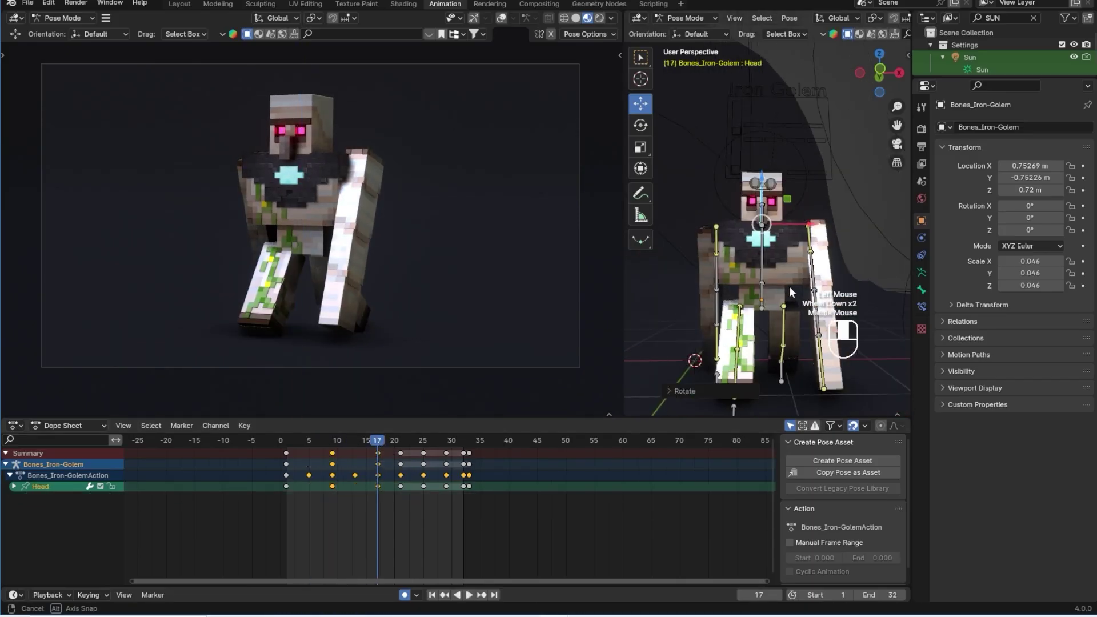
# Preview the animation, return to frame 1 and rotate the chest bone slightly around the global Z axis
pyautogui.click(281, 445)
pyautogui.press('space')
pyautogui.press('space')
pyautogui.click(292, 445)
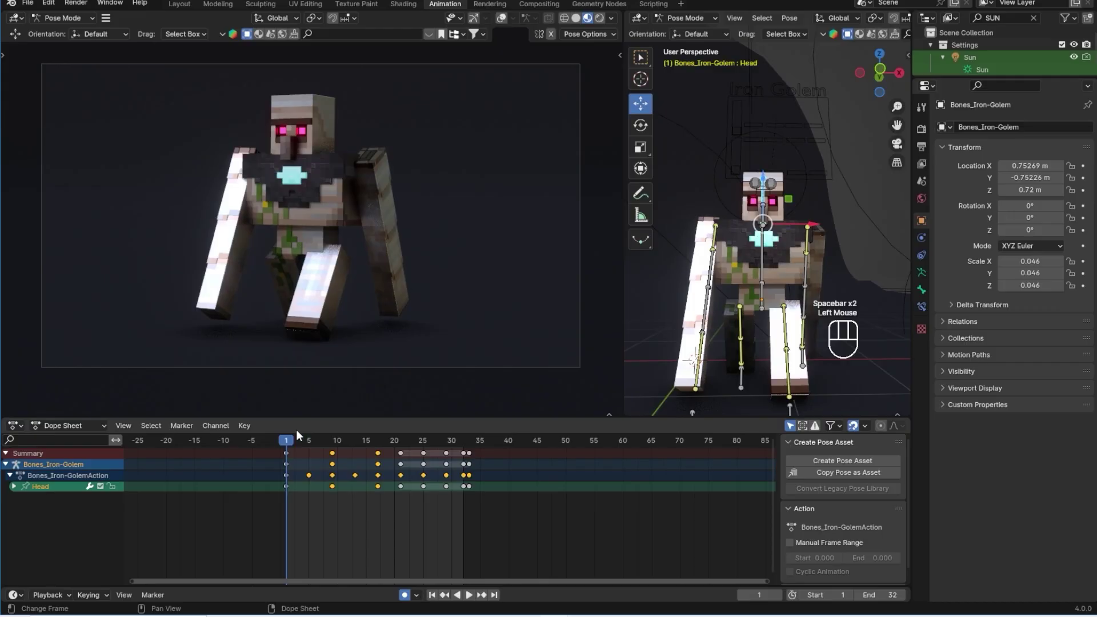
pyautogui.scroll(2, 760, 274)
pyautogui.click(757, 280)
pyautogui.press('r')
pyautogui.press('z')
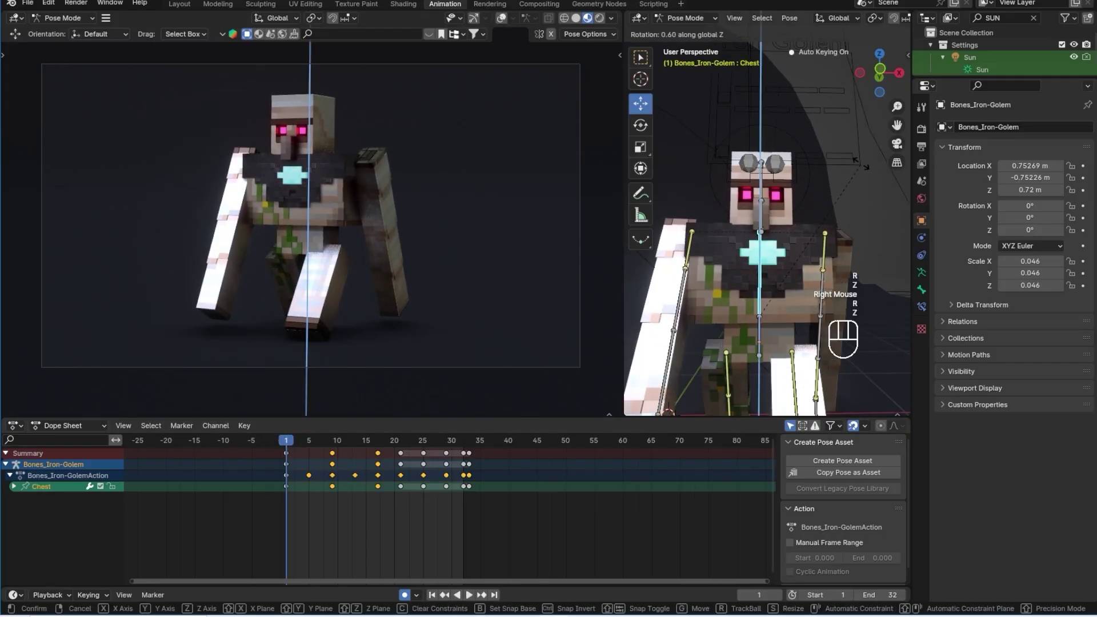
pyautogui.click(755, 172)
# Select the head and chest bones together and keyframe them at frame 32 to close the loop
pyautogui.click(760, 179)
pyautogui.keyDown('shift'); pyautogui.click(759, 277); pyautogui.keyUp('shift')
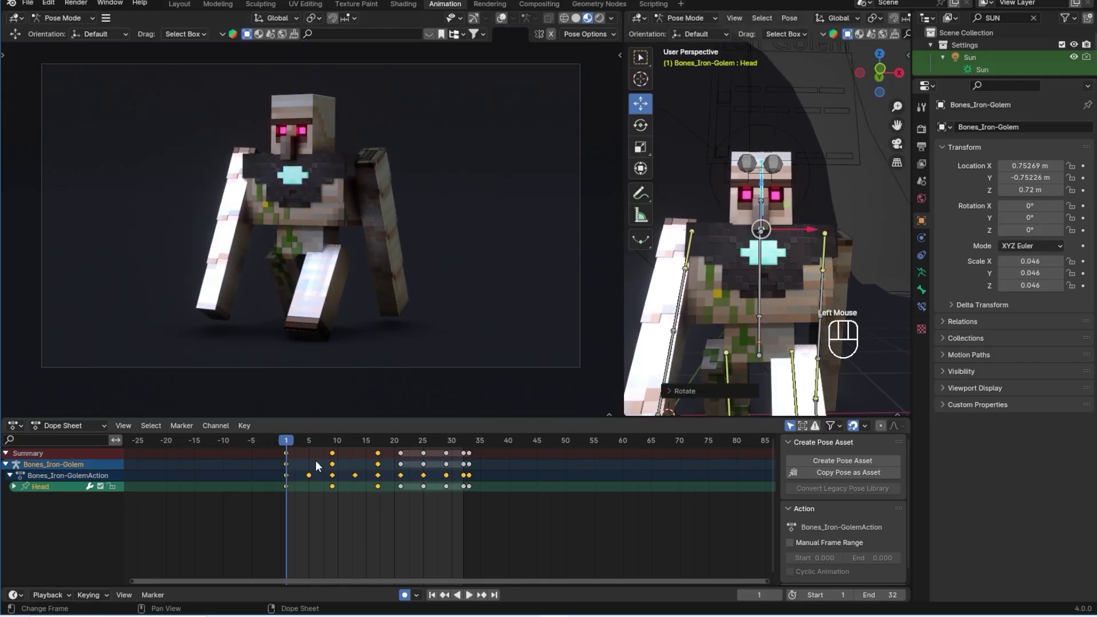
pyautogui.click(350, 442)
pyautogui.moveTo(351, 441); pyautogui.dragTo(468, 422)
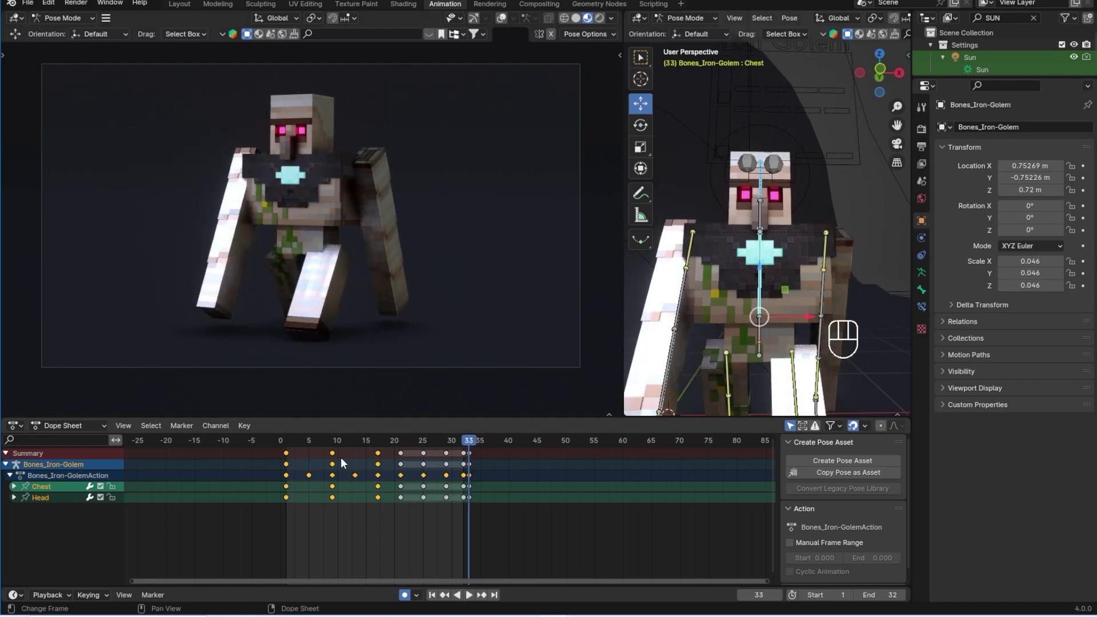
pyautogui.click(342, 463)
pyautogui.click(464, 444)
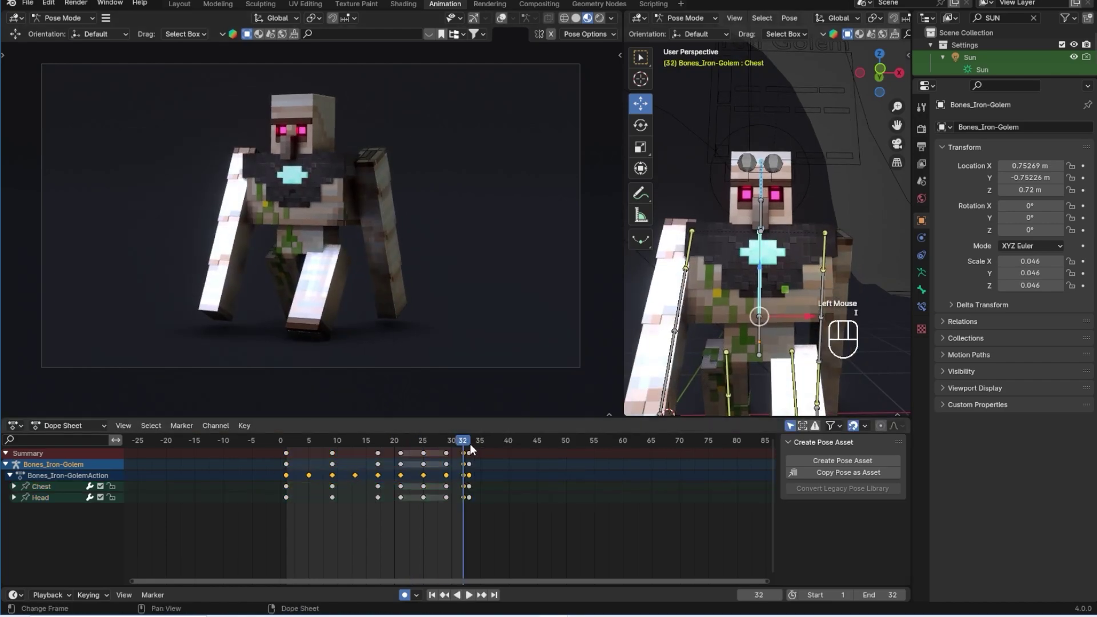
pyautogui.moveTo(470, 445); pyautogui.dragTo(458, 468)
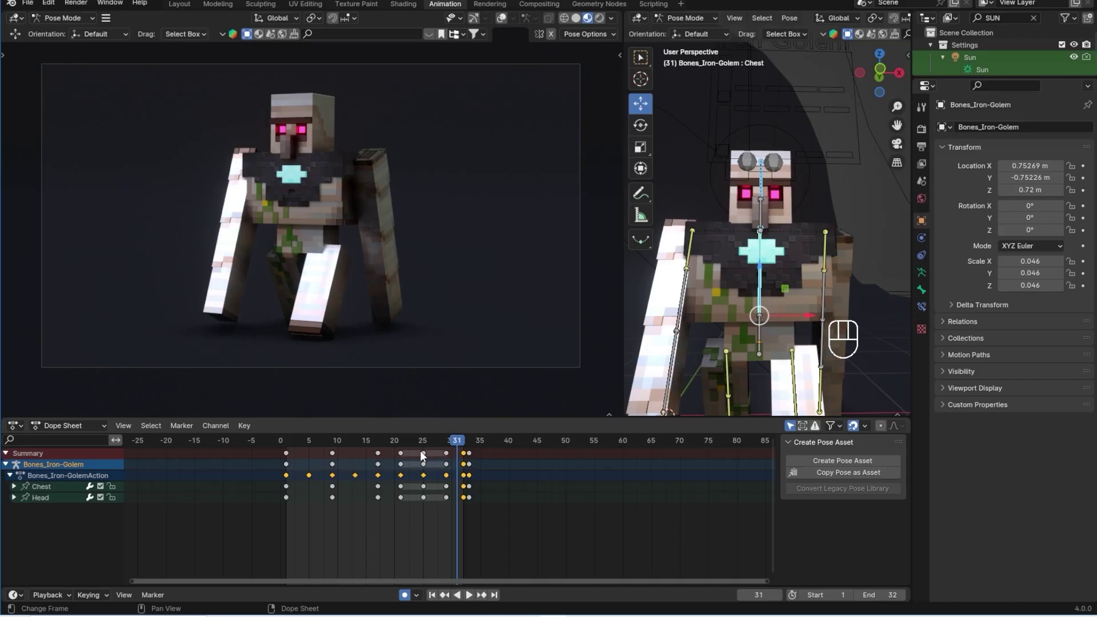
# Delete the chest and head keyframes at frames 29 and 25, playing the animation to check the motion
pyautogui.click(280, 458)
pyautogui.press('space')
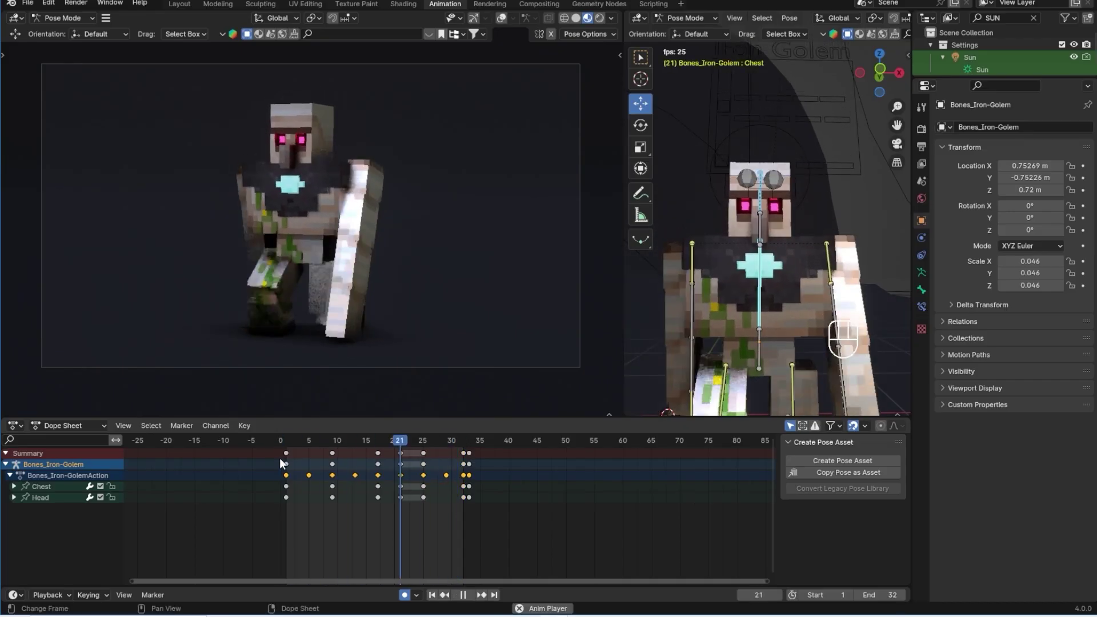
pyautogui.press('space')
pyautogui.moveTo(421, 440); pyautogui.dragTo(430, 507)
pyautogui.press('Delete')
pyautogui.press('space')
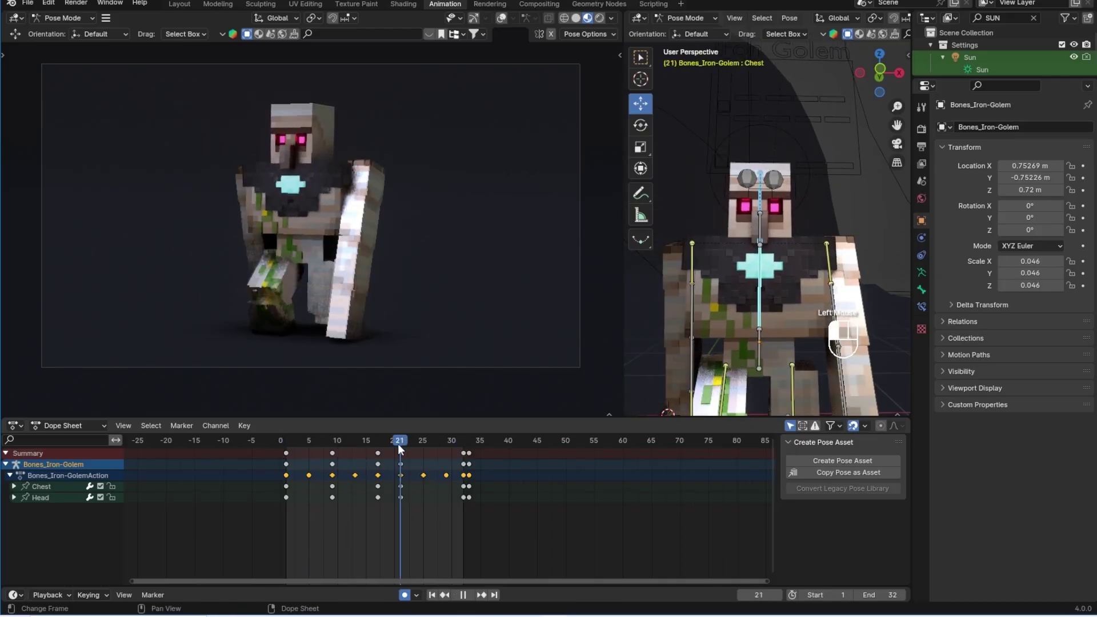
# Select the head bone and show only its X Location curve in the Graph Editor
pyautogui.moveTo(398, 444); pyautogui.dragTo(446, 440)
pyautogui.click(759, 280)
pyautogui.click(764, 174)
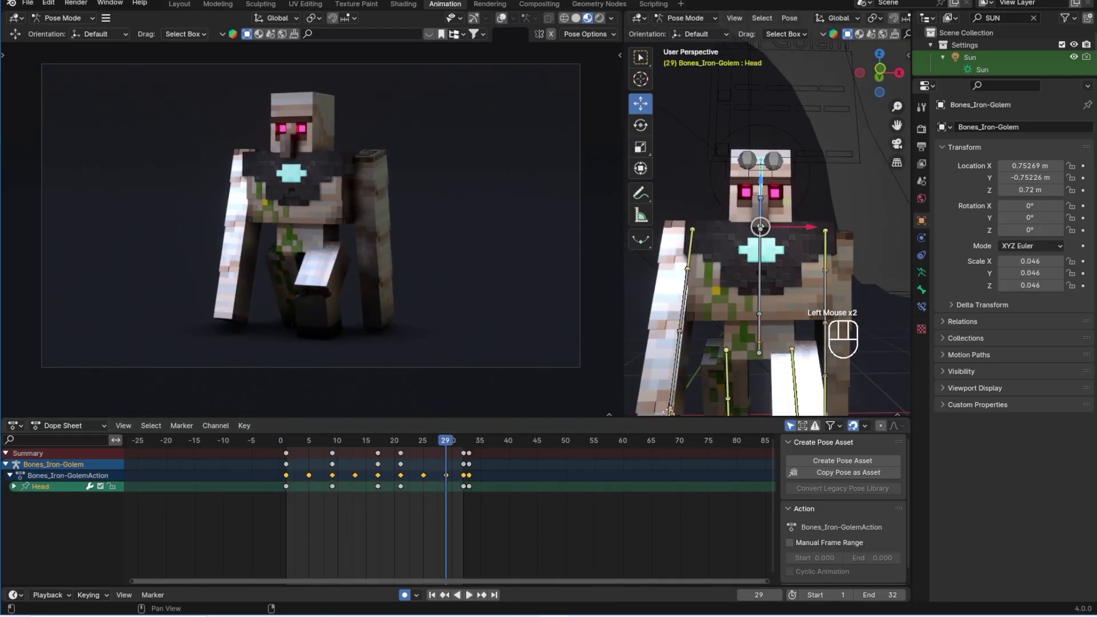
pyautogui.hotkey('ctrl', 'Tab')
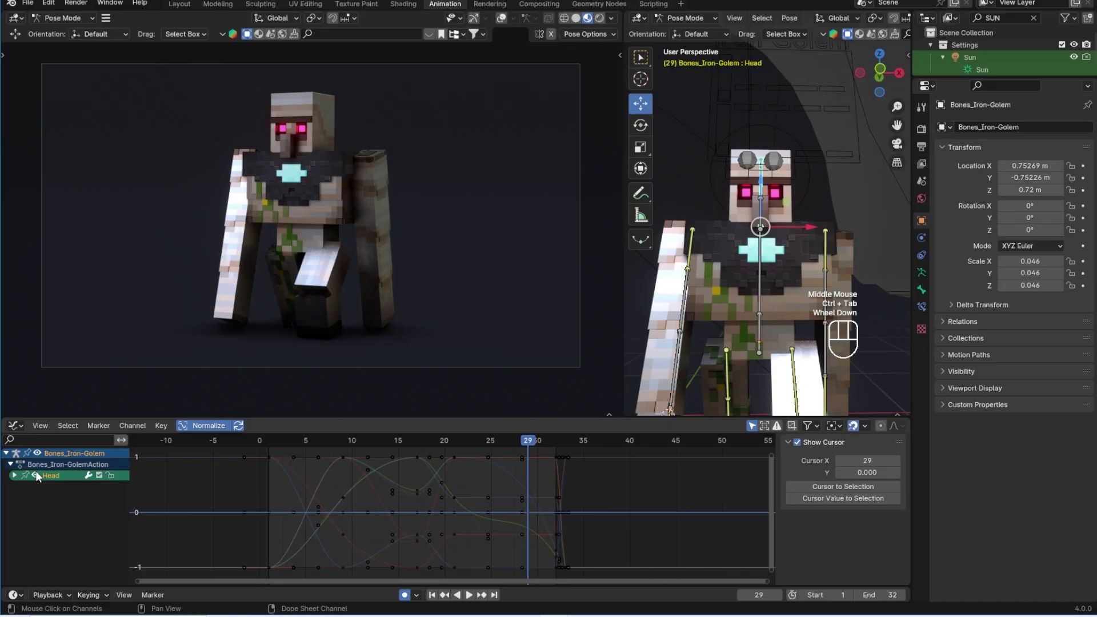
pyautogui.click(15, 475)
pyautogui.click(35, 475)
pyautogui.click(24, 487)
# Rotate the handles of the keyframes at frames 21 and 32 on the head's X Location curve
pyautogui.click(409, 522)
pyautogui.click(451, 533)
pyautogui.moveTo(449, 531); pyautogui.dragTo(439, 509, button='middle')
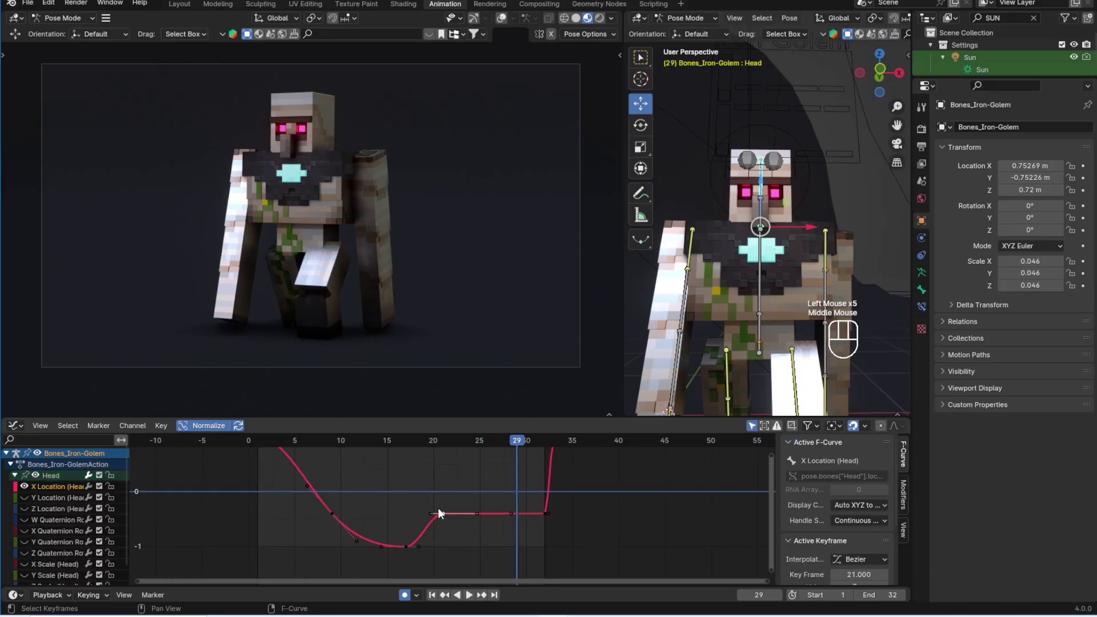
pyautogui.press('r')
pyautogui.click(420, 530)
pyautogui.click(545, 514)
pyautogui.press('r')
pyautogui.click(563, 480)
# Smooth the head's X Location curve by rotating the keyframe handles at frames 17, 9 and 21
pyautogui.click(406, 546)
pyautogui.press('r')
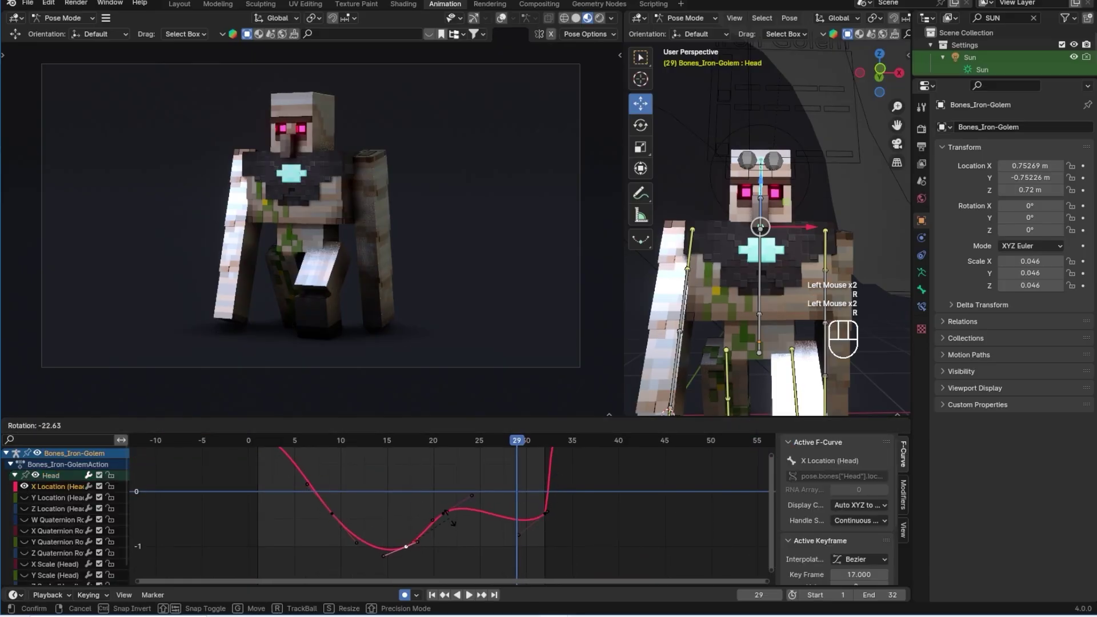
pyautogui.click(449, 529)
pyautogui.click(333, 513)
pyautogui.press('r')
pyautogui.click(404, 522)
pyautogui.scroll(-4, 434, 520)
pyautogui.click(439, 520)
pyautogui.press('r')
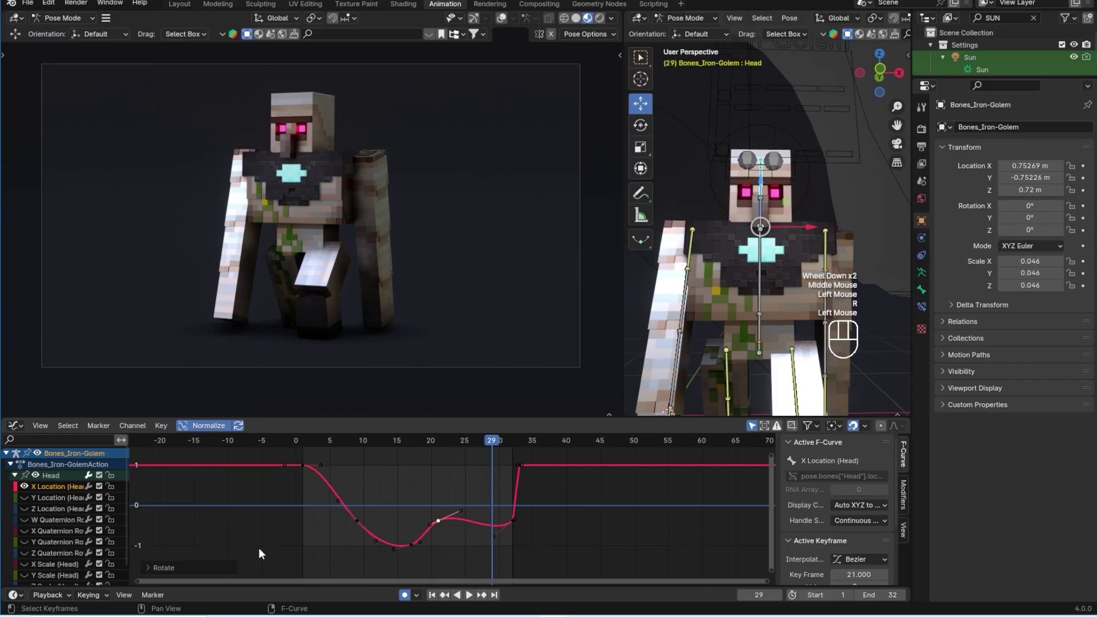
# Show only the head's Y Location curve and rotate the handles of its keyframe at frame 9
pyautogui.click(24, 487)
pyautogui.click(24, 497)
pyautogui.scroll(2, 358, 502)
pyautogui.moveTo(358, 477); pyautogui.dragTo(352, 523, button='middle')
pyautogui.click(324, 505)
pyautogui.press('r')
pyautogui.click(264, 540)
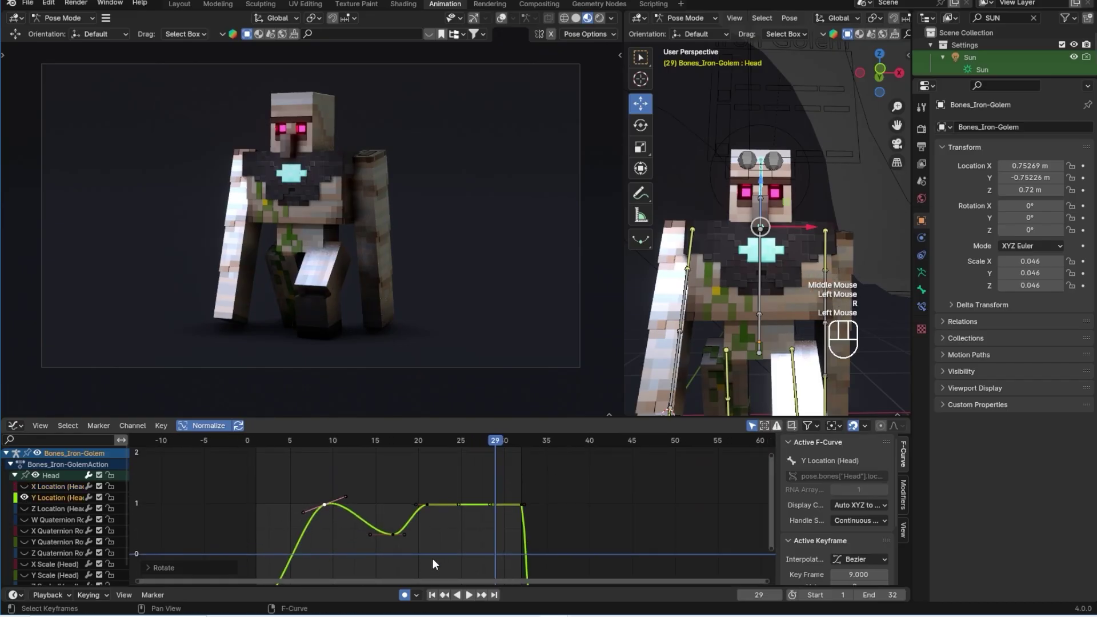
# Rotate the keyframe handles at frame 17 on the head's Y Location curve and play the animation
pyautogui.click(433, 557)
pyautogui.click(403, 532)
pyautogui.press('r')
pyautogui.click(438, 519)
pyautogui.click(491, 506)
pyautogui.moveTo(491, 509); pyautogui.dragTo(518, 466, button='middle')
pyautogui.scroll(-2, 509, 460)
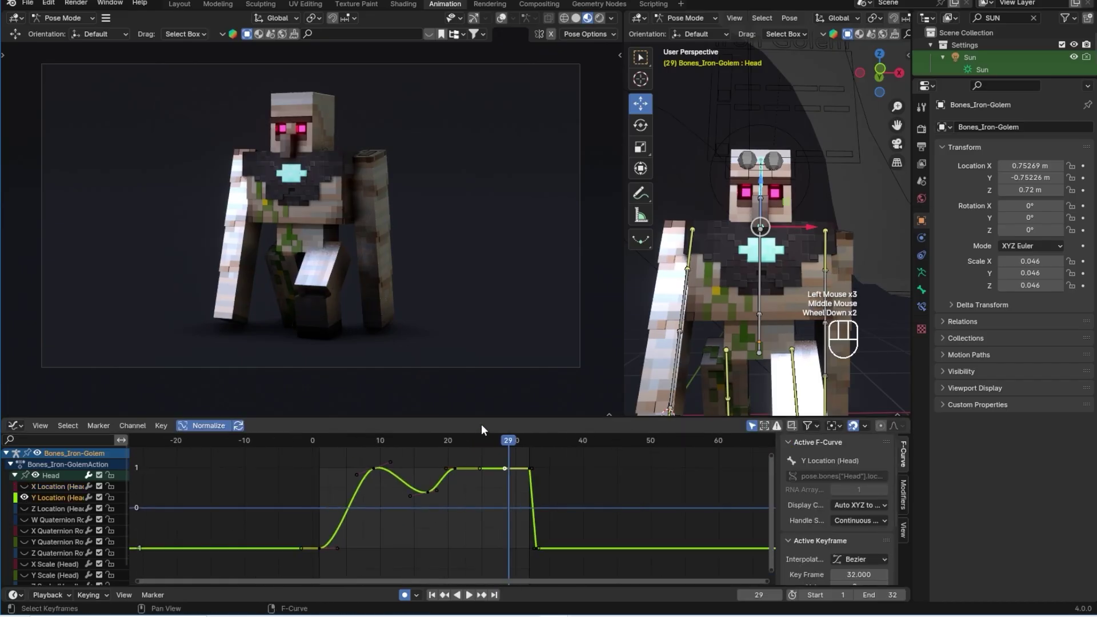
pyautogui.click(341, 441)
pyautogui.press('space')
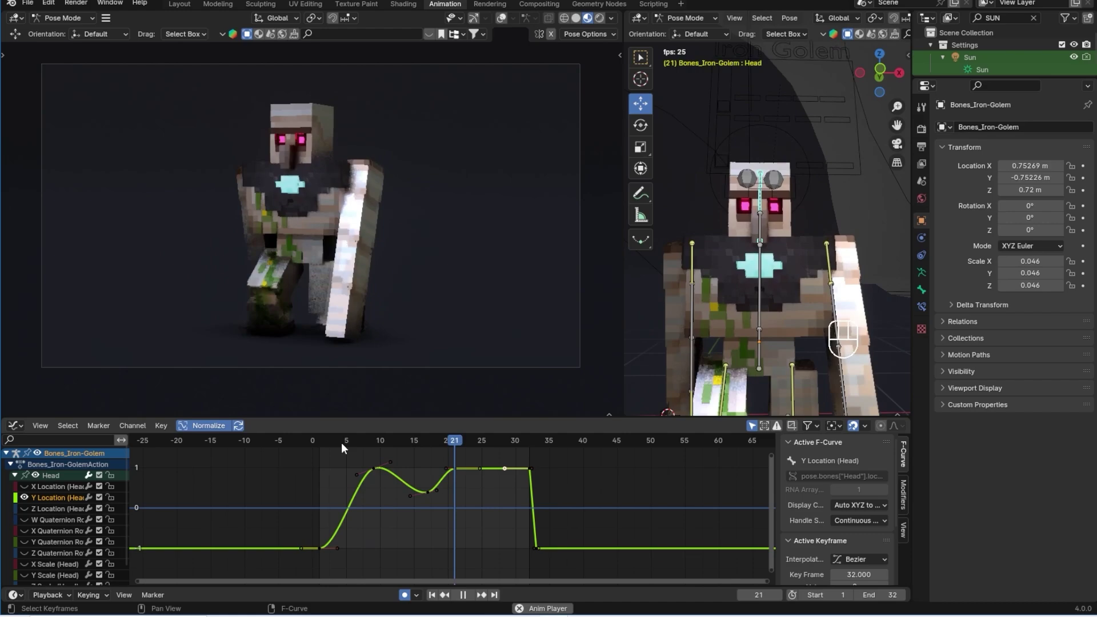
pyautogui.press('space')
# Show only the head's Z Location curve and rotate the handles of its keyframes at frames 9 and 17
pyautogui.click(24, 498)
pyautogui.click(24, 508)
pyautogui.click(374, 547)
pyautogui.press('r')
pyautogui.click(434, 530)
pyautogui.click(427, 525)
pyautogui.press('r')
pyautogui.click(400, 531)
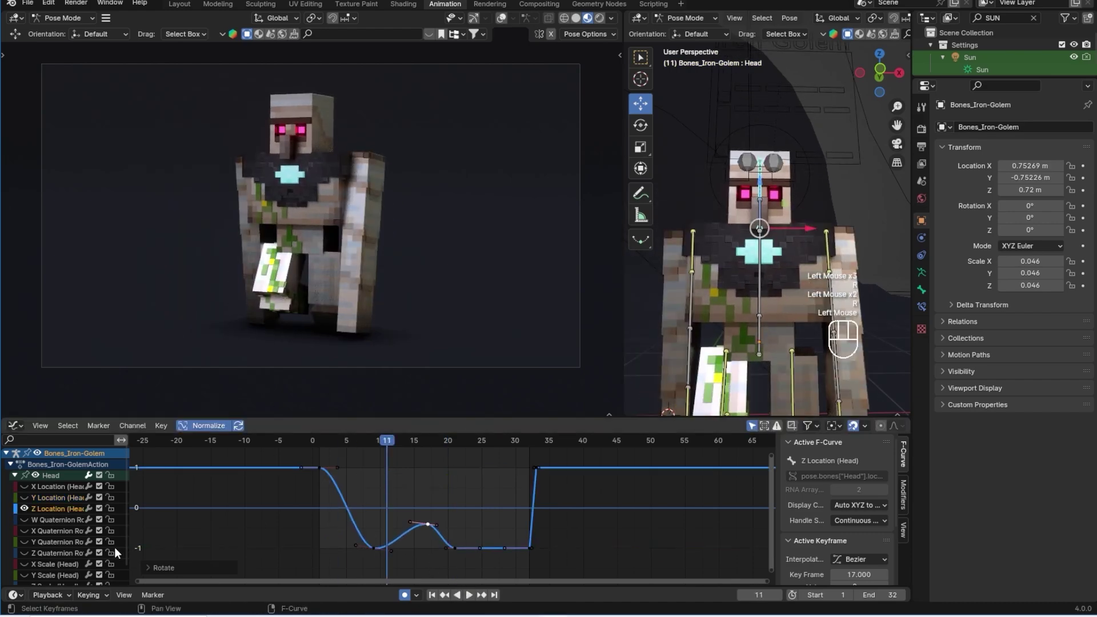
# Rotate the keyframe handles at frames 17, 21 and 9 on the head's W Quaternion Rotation curve
pyautogui.click(428, 494)
pyautogui.press('r')
pyautogui.click(435, 495)
pyautogui.click(455, 468)
pyautogui.press('r')
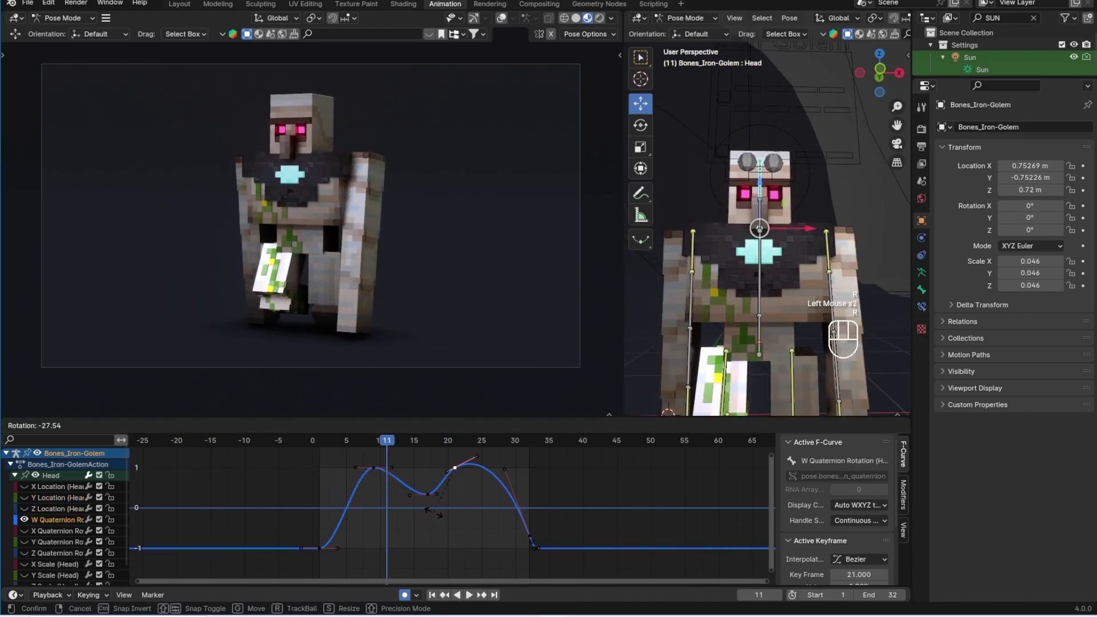
pyautogui.click(428, 507)
pyautogui.click(375, 471)
pyautogui.press('r')
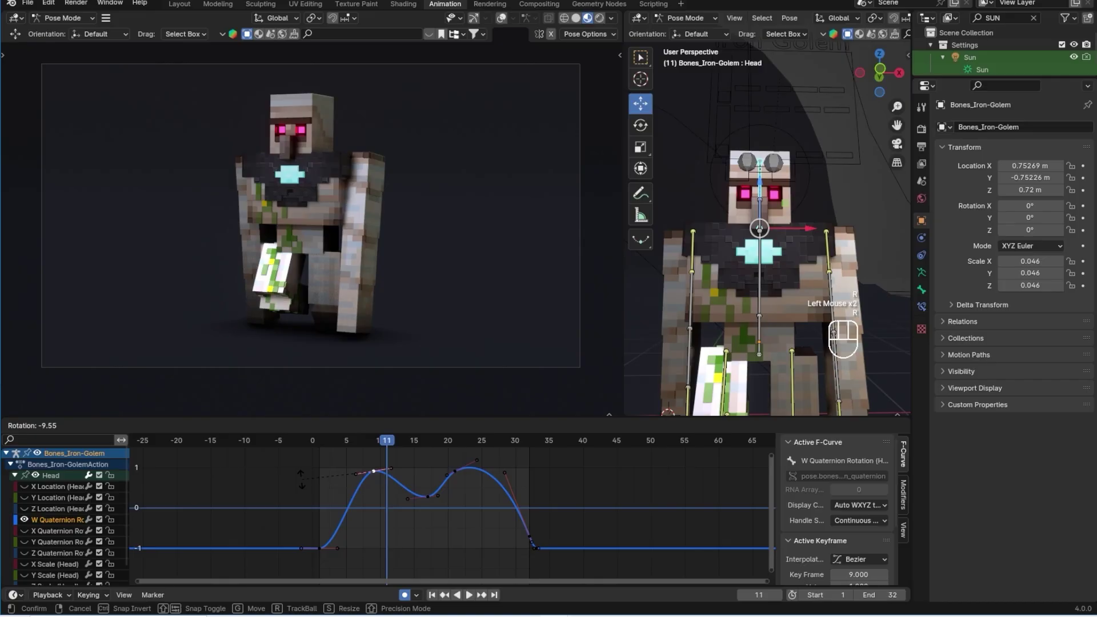
pyautogui.click(301, 478)
# On the head's X Quaternion Rotation curve, rotate the handles at frame 17 and scale those at frame 9
pyautogui.click(24, 519)
pyautogui.click(427, 529)
pyautogui.press('r')
pyautogui.click(473, 510)
pyautogui.click(374, 467)
pyautogui.press('s')
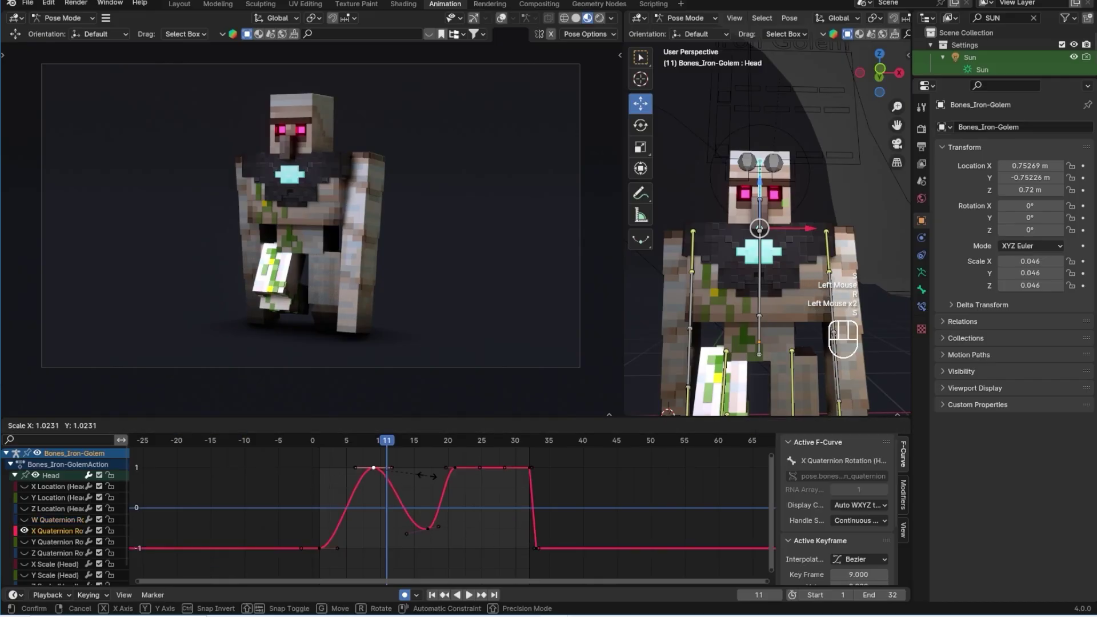
pyautogui.click(426, 475)
# Show only the head's Y Quaternion Rotation curve and delete its keyframe at frame 21
pyautogui.click(24, 541)
pyautogui.click(24, 530)
pyautogui.doubleClick(457, 501)
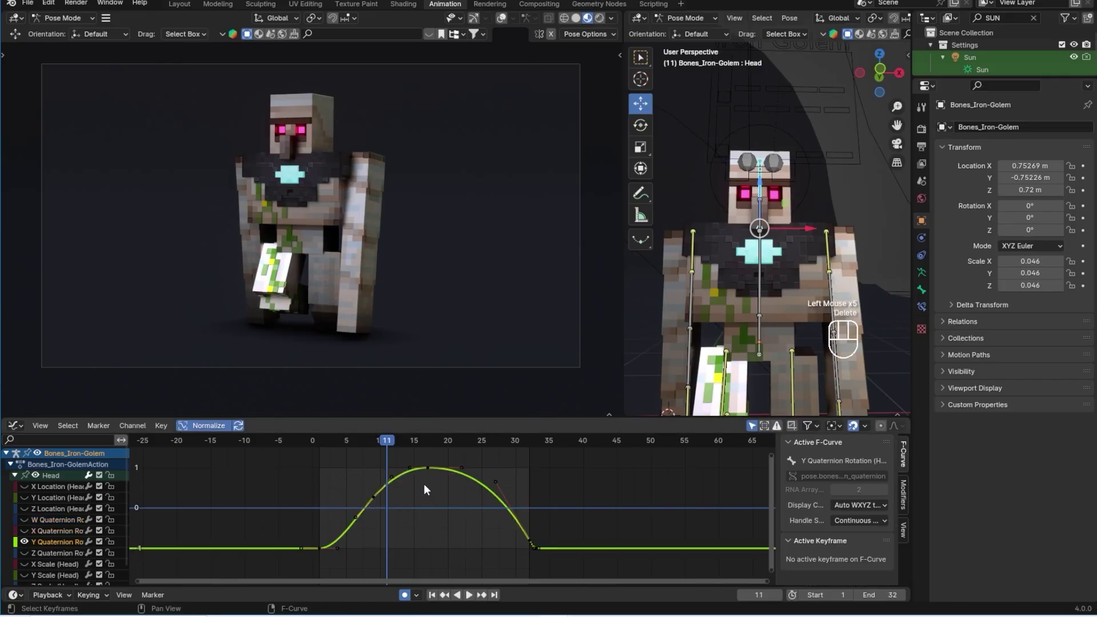
# Rotate the handles at frame 17 on the head's Z Quaternion Rotation curve and play the animation
pyautogui.click(428, 470)
pyautogui.press('r')
pyautogui.click(386, 501)
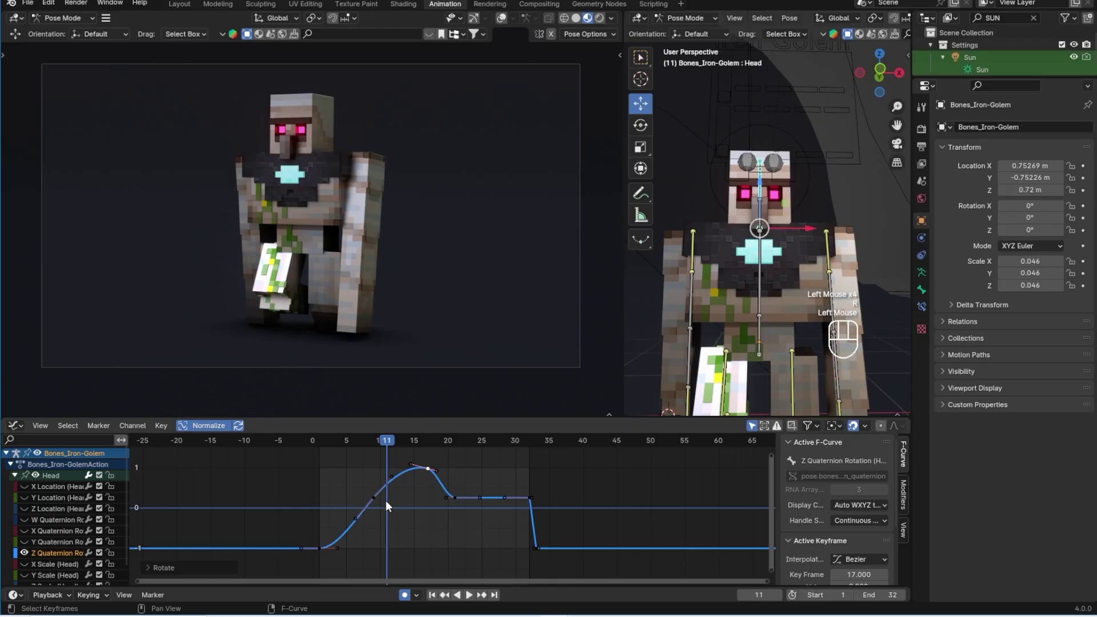
pyautogui.press('space')
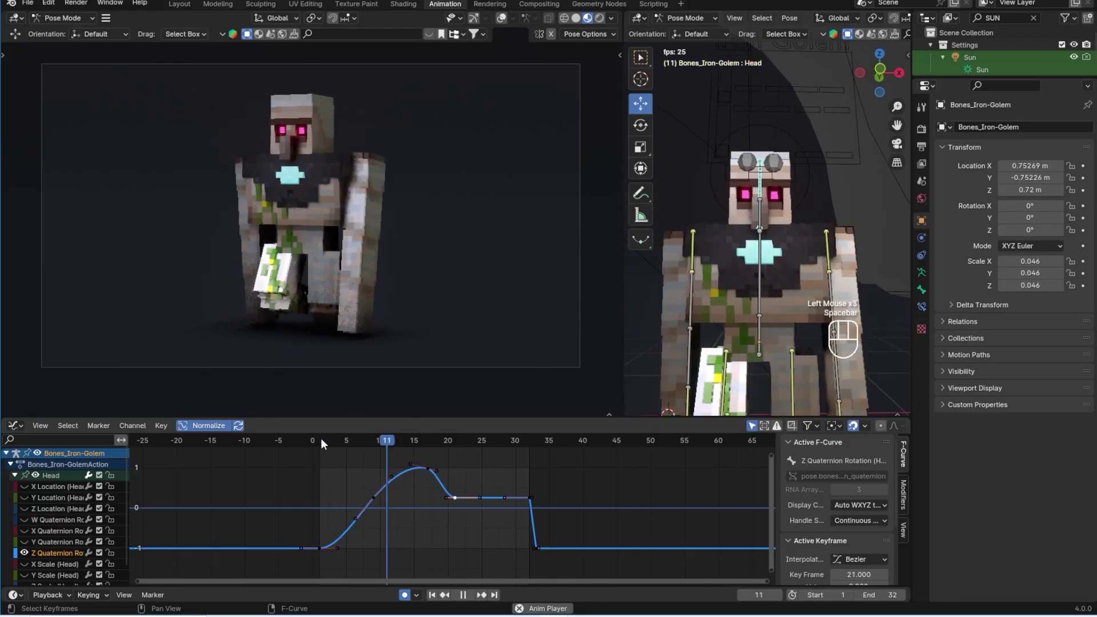
# Rework the handles at frames 21 and 32 on the head's X Location curve and play the animation
pyautogui.click(17, 486)
pyautogui.click(454, 524)
pyautogui.press('r')
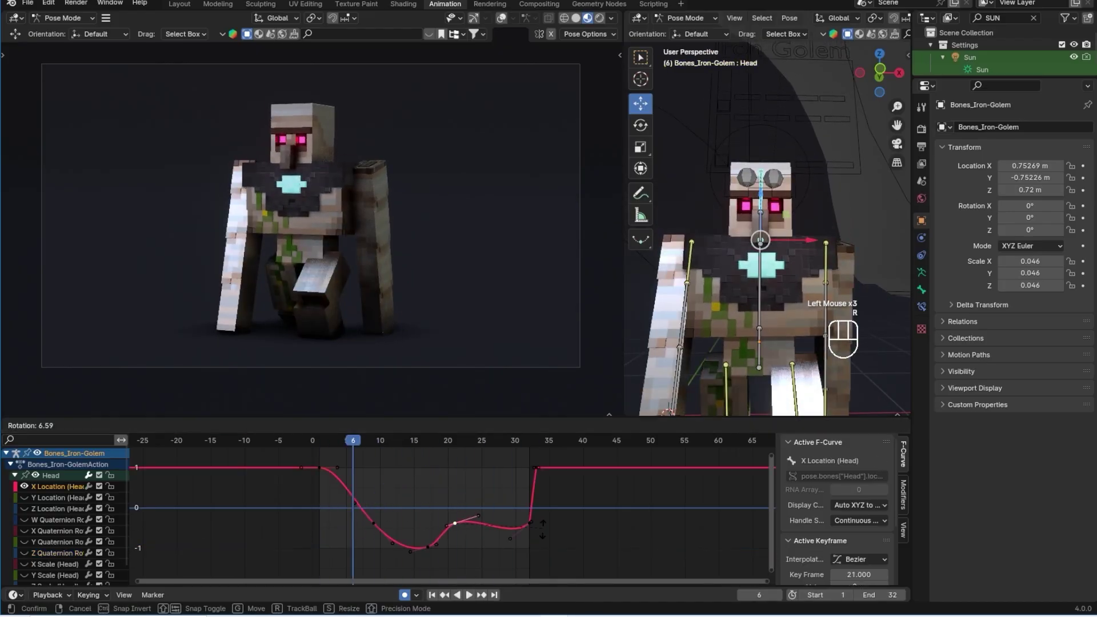
pyautogui.click(544, 552)
pyautogui.click(529, 522)
pyautogui.press('r')
pyautogui.click(579, 557)
pyautogui.click(326, 441)
pyautogui.press('space')
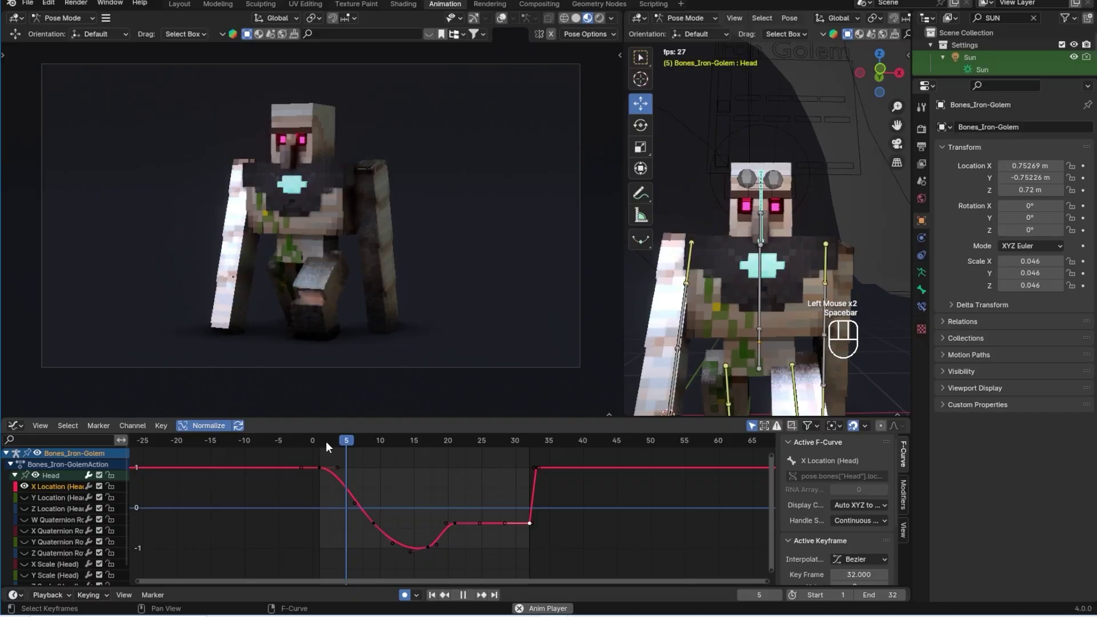
pyautogui.press('space')
# Insert a keyframe at frame 25 on the head's Y Quaternion Rotation curve, lower it by about 0.31, and play the animation
pyautogui.click(24, 509)
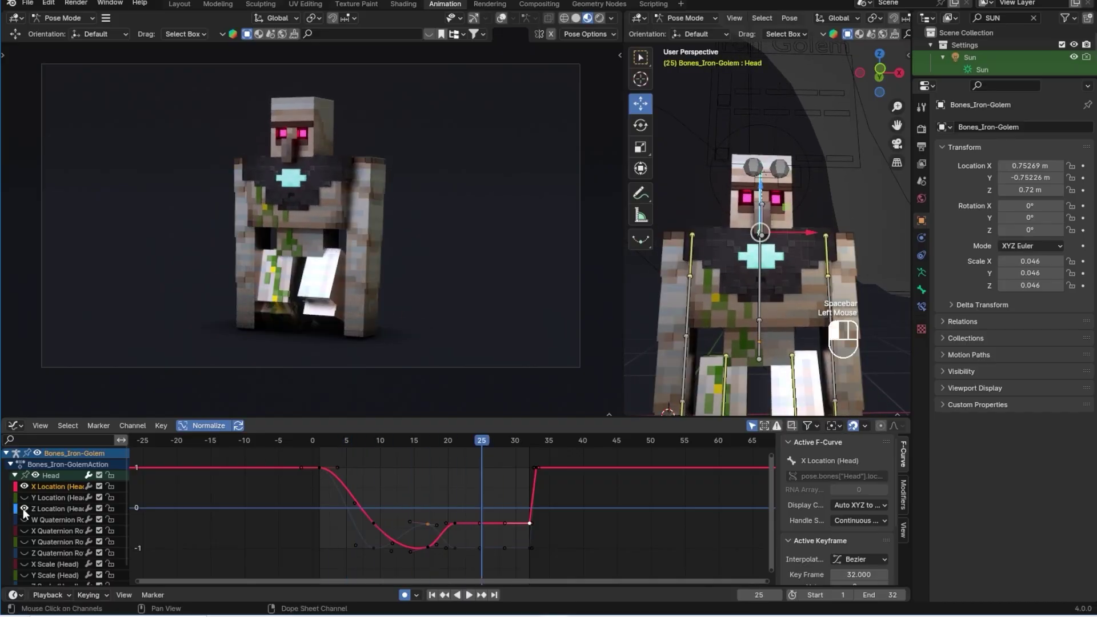
pyautogui.click(24, 542)
pyautogui.click(461, 492)
pyautogui.click(63, 541)
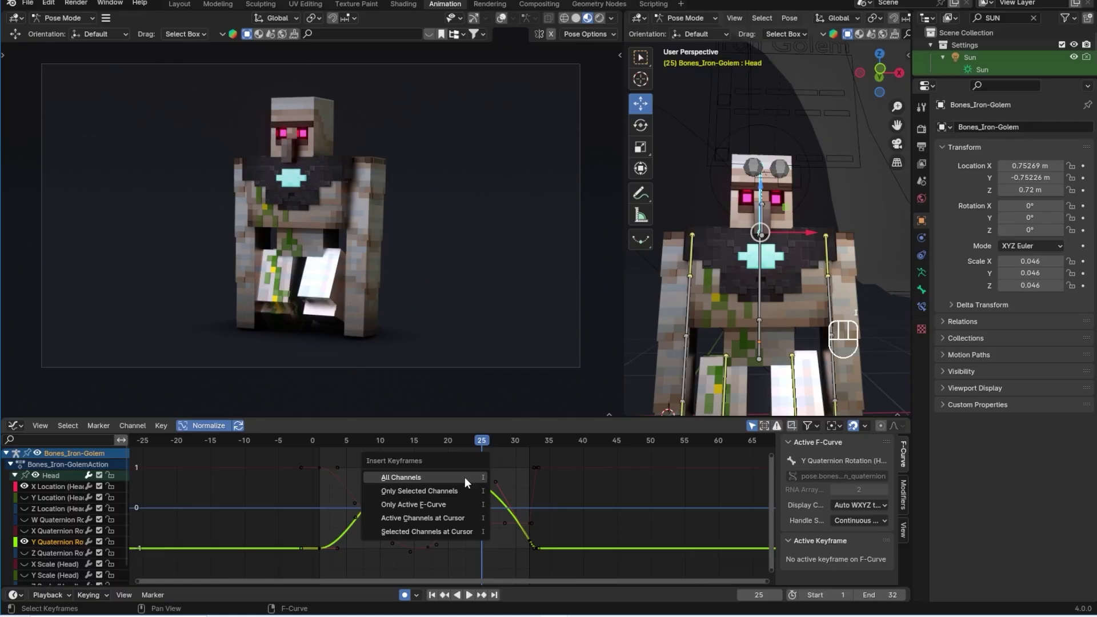
pyautogui.click(465, 478)
pyautogui.press('g')
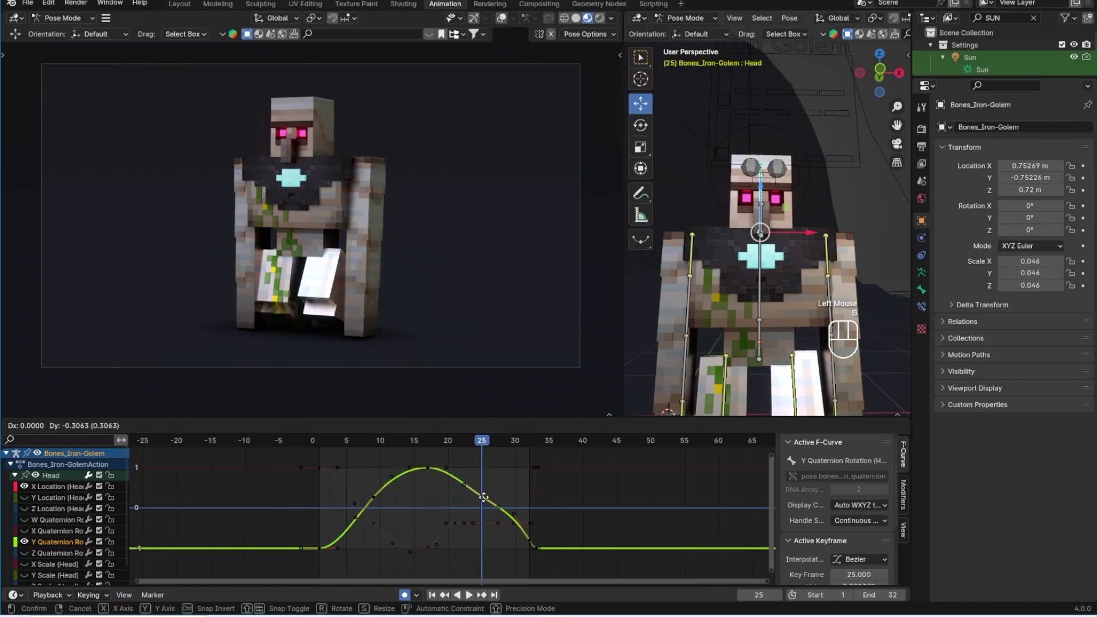
pyautogui.click(483, 497)
pyautogui.press('space')
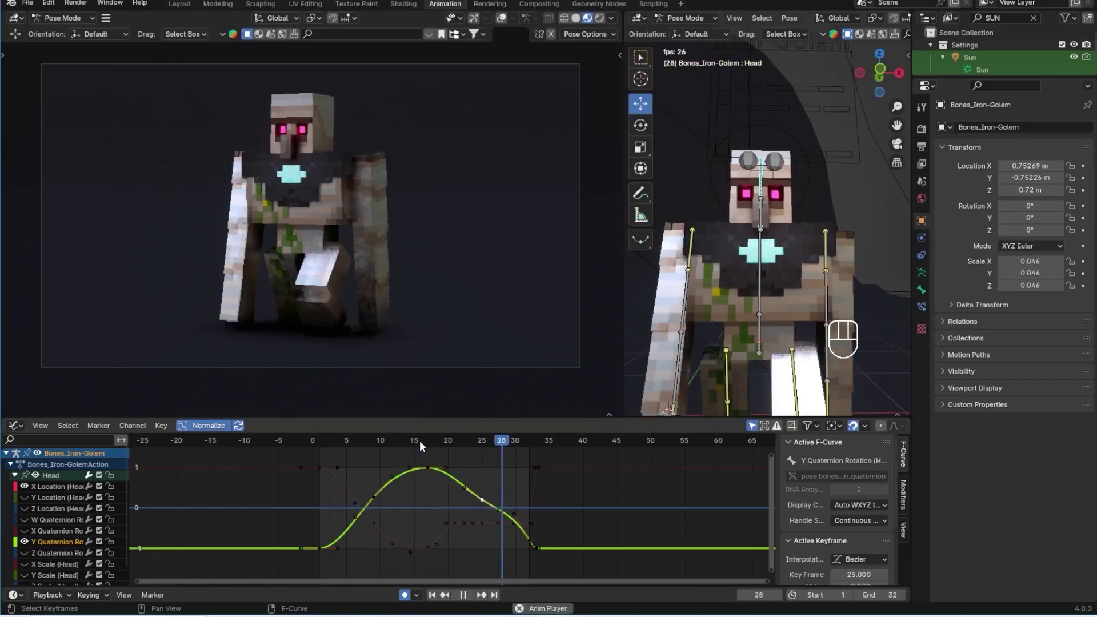
# Undo the head curve edits back to before the Y Quaternion Rotation keyframe at frame 21 was deleted, and replay the animation
pyautogui.press('space')
pyautogui.hotkey('ctrl', 'z')
pyautogui.hotkey('ctrl', 'z')
pyautogui.hotkey('ctrl', 'z')
pyautogui.hotkey('ctrl', 'z')
pyautogui.hotkey('ctrl', 'z')
pyautogui.hotkey('ctrl', 'z')
pyautogui.hotkey('ctrl', 'z')
pyautogui.hotkey('ctrl', 'z')
pyautogui.hotkey('ctrl', 'z')
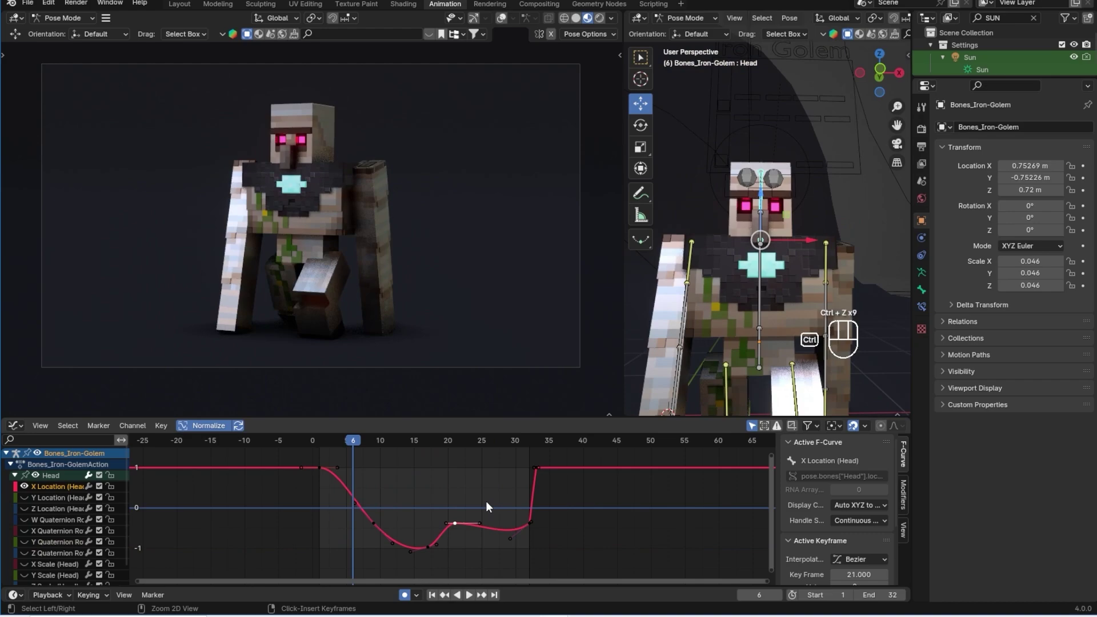
pyautogui.hotkey('ctrl', 'z')
pyautogui.hotkey('ctrl', 'z')
pyautogui.hotkey('ctrl', 'z')
pyautogui.hotkey('ctrl', 'z')
pyautogui.press('space')
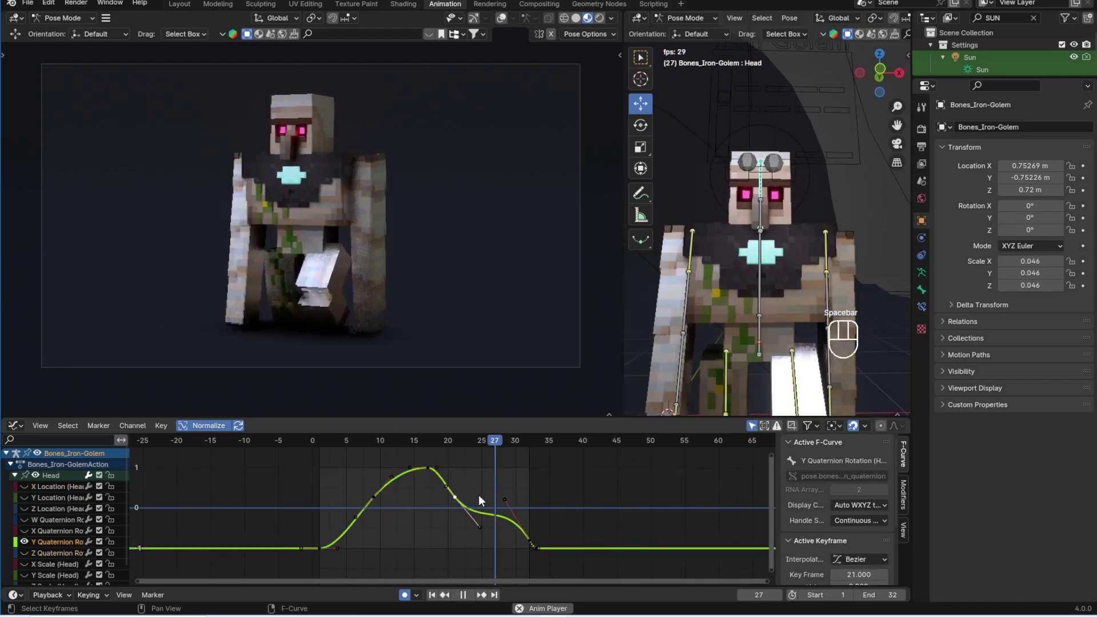
pyautogui.press('space')
# Show only the head's Z Quaternion Rotation curve and rotate the handles of its keyframe at frame 17
pyautogui.click(24, 541)
pyautogui.click(24, 553)
pyautogui.click(428, 468)
pyautogui.press('r')
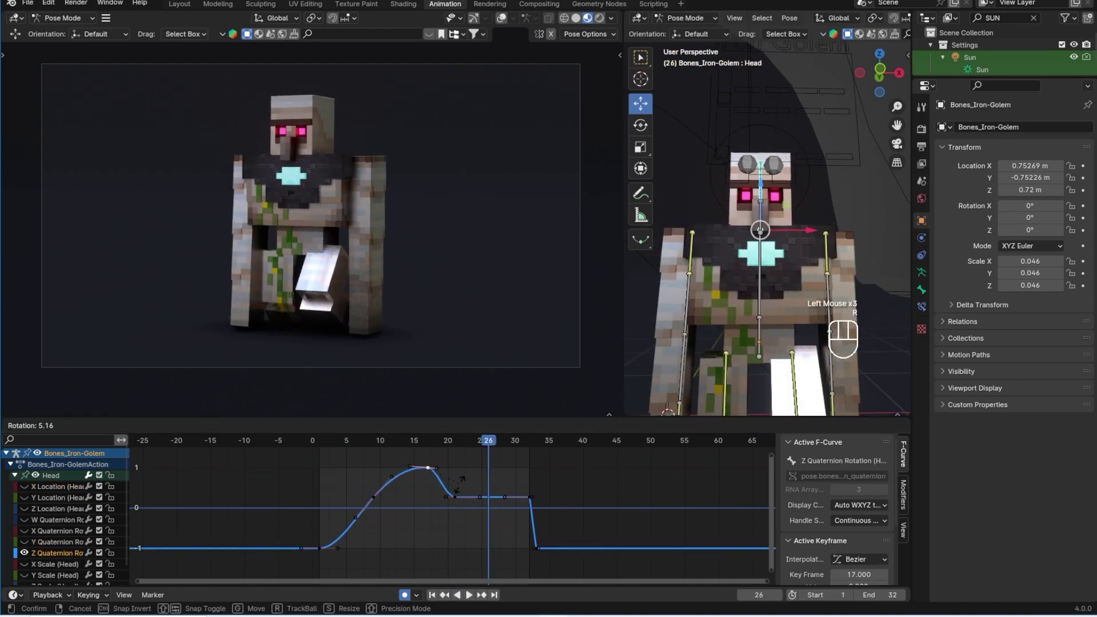
pyautogui.click(457, 484)
pyautogui.click(373, 498)
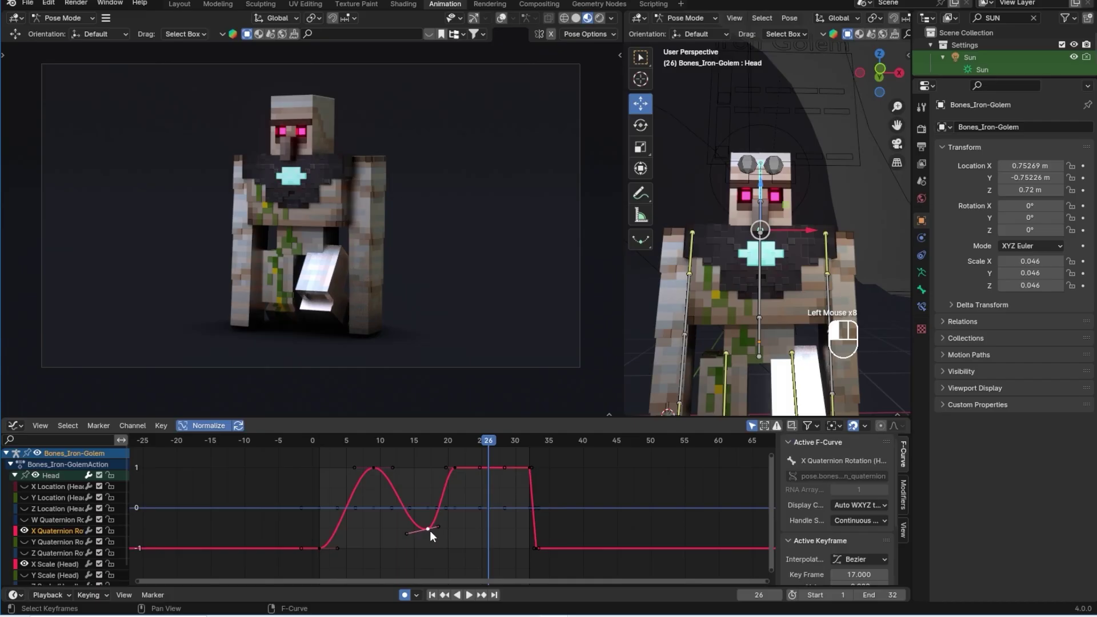
# Select the chest bone and play the animation from the start to check the chest's Z Quaternion Rotation motion
pyautogui.click(760, 268)
pyautogui.click(338, 442)
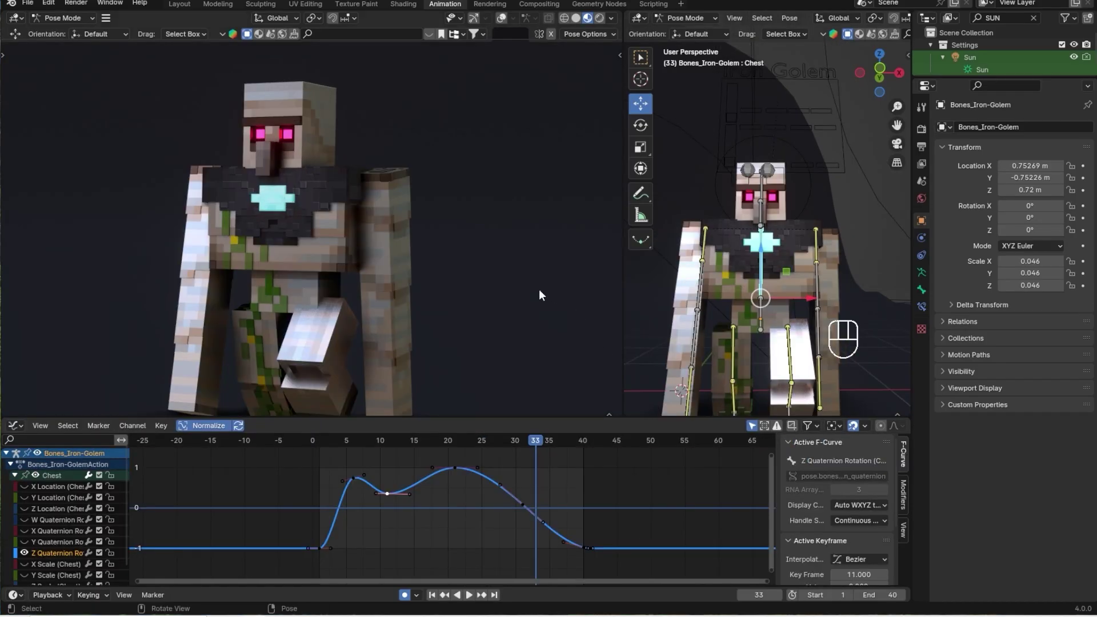
pyautogui.click(310, 441)
pyautogui.press('space')
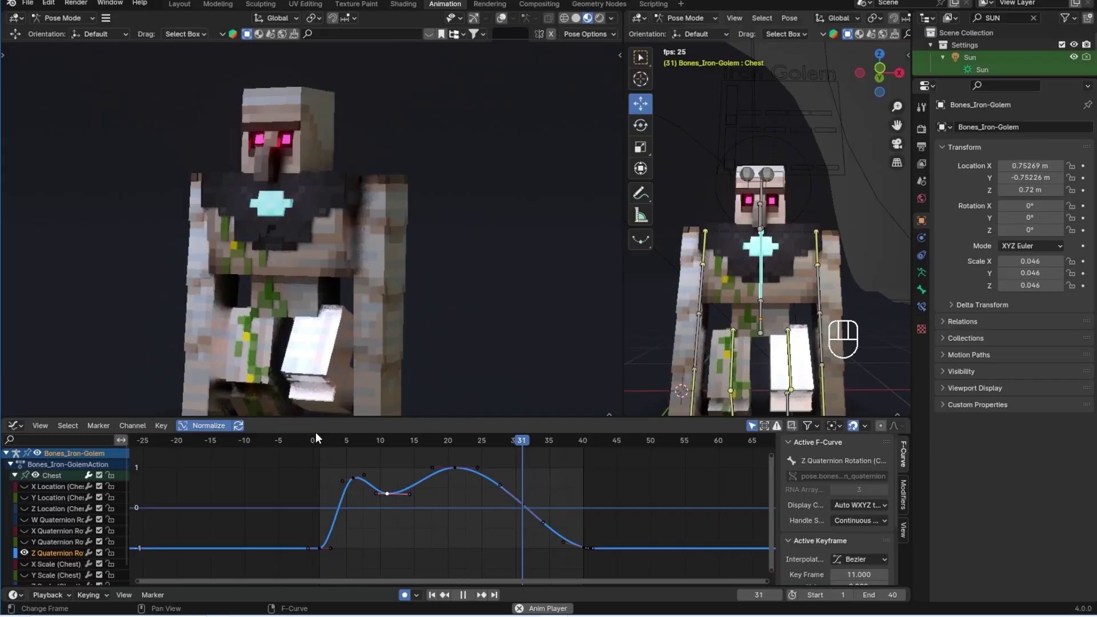
pyautogui.scroll(-2, 338, 269)
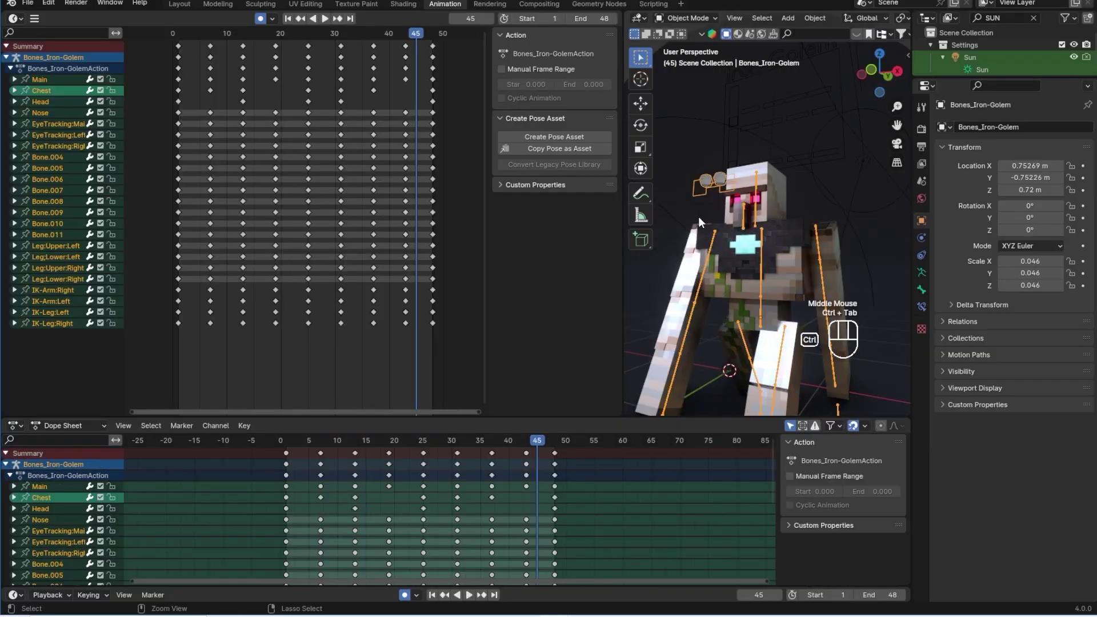
# Change the lower Dope Sheet area to the Nonlinear Animation editor
pyautogui.scroll(-2, 698, 217)
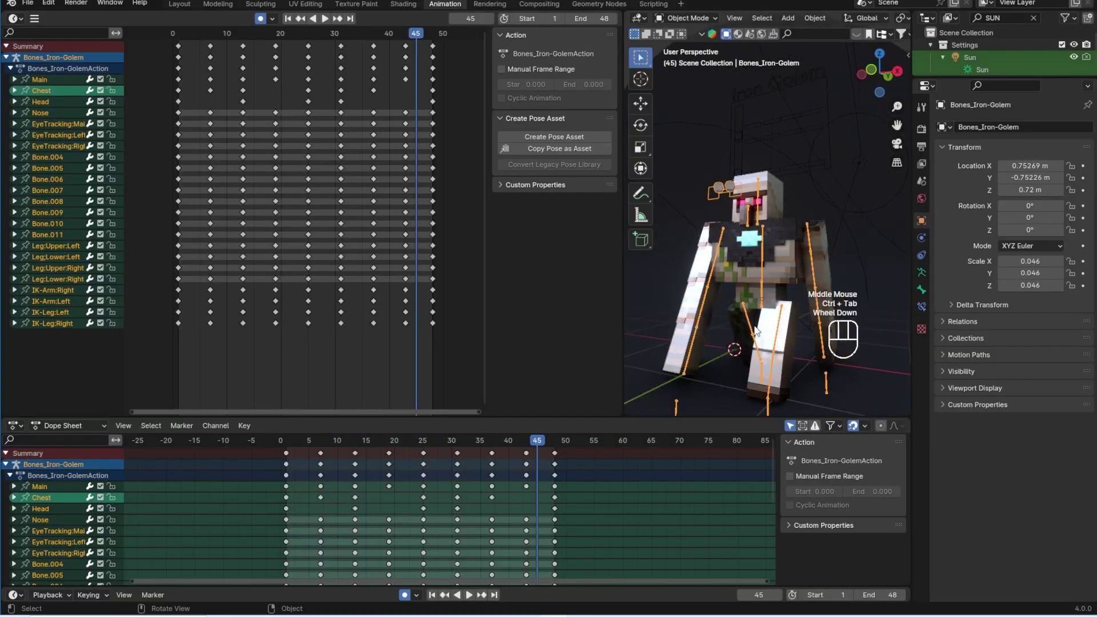
pyautogui.keyDown('shift'); pyautogui.moveTo(698, 229); pyautogui.dragTo(684, 291, button='middle'); pyautogui.keyUp('shift')
pyautogui.click(14, 426)
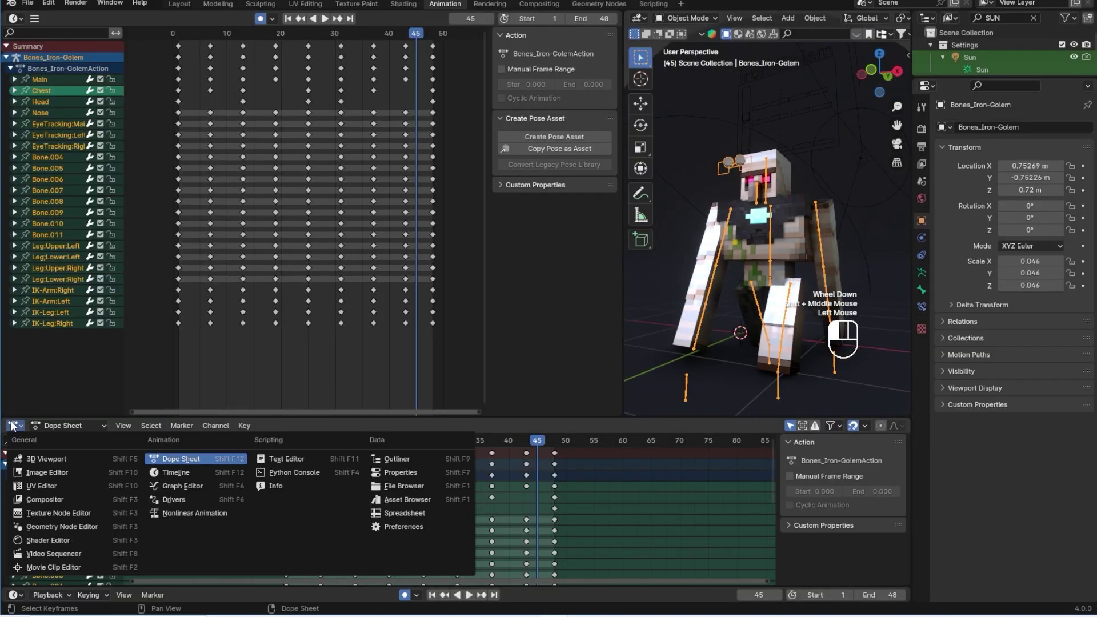
pyautogui.click(216, 510)
pyautogui.scroll(-4, 268, 505)
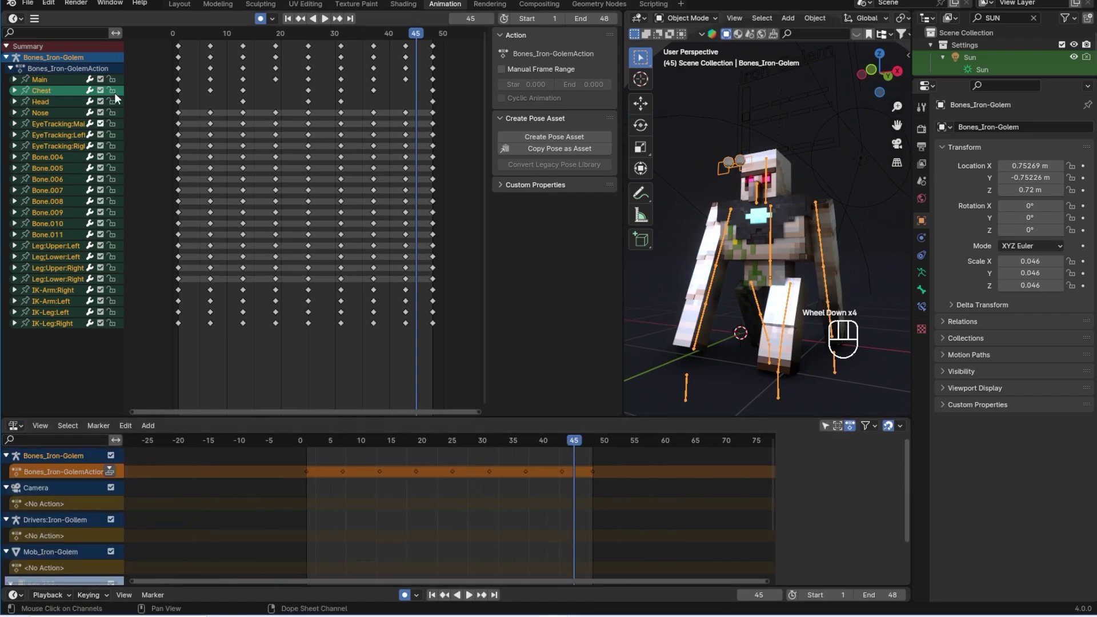
# Change the upper Timeline area to the Dope Sheet in Action Editor mode, showing the golem's action keyframes
pyautogui.click(21, 21)
pyautogui.click(16, 21)
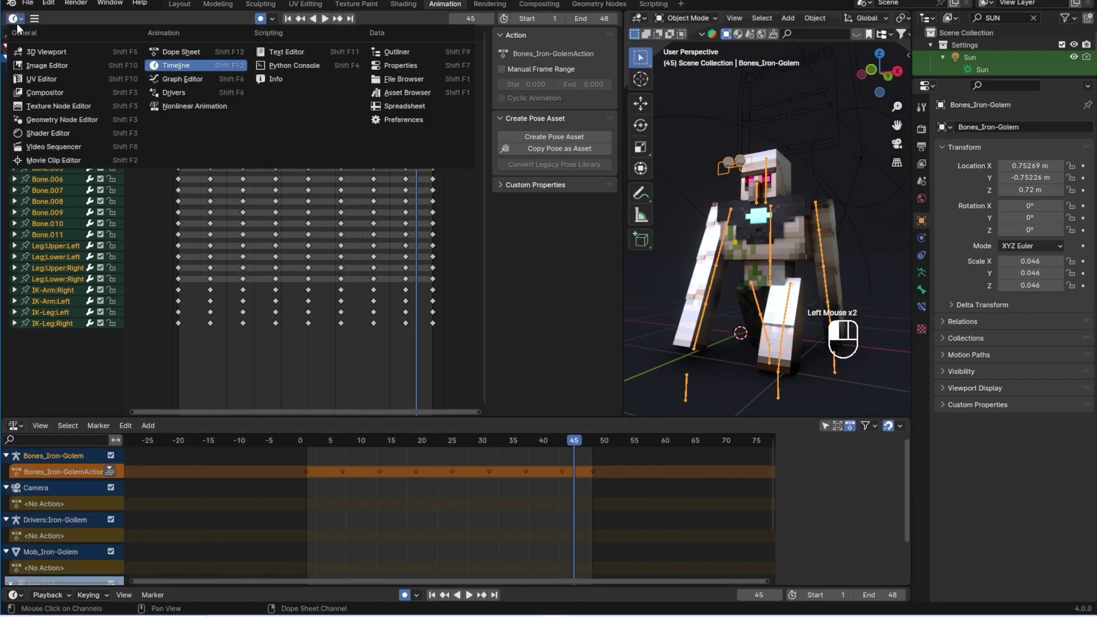
pyautogui.click(194, 53)
pyautogui.click(72, 62)
pyautogui.scroll(-1, 222, 197)
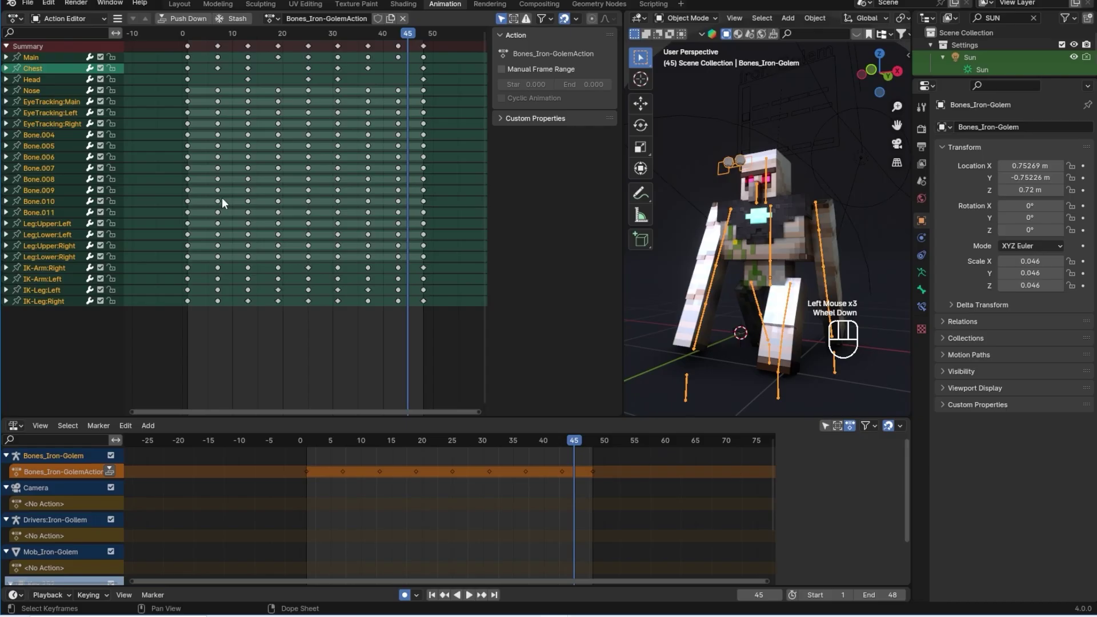
pyautogui.moveTo(222, 197); pyautogui.dragTo(207, 185, button='middle')
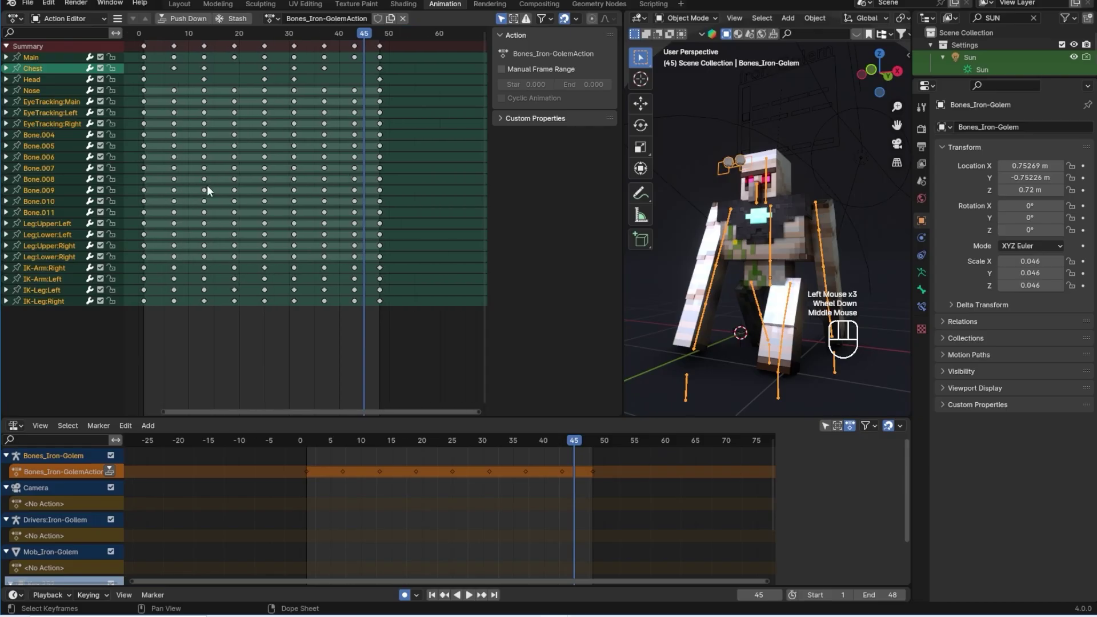
# Push the golem's action down into an NLA strip named Iron_Golem_Walkcycle and play it from frame 0
pyautogui.click(108, 471)
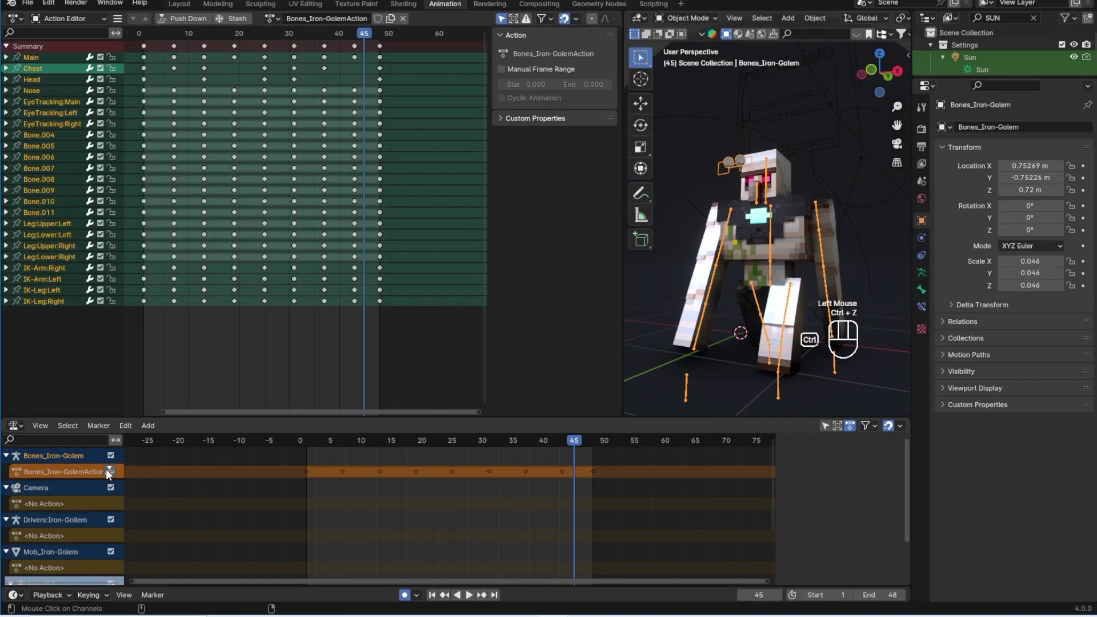
pyautogui.click(105, 469)
pyautogui.click(335, 441)
pyautogui.moveTo(334, 441); pyautogui.dragTo(301, 447)
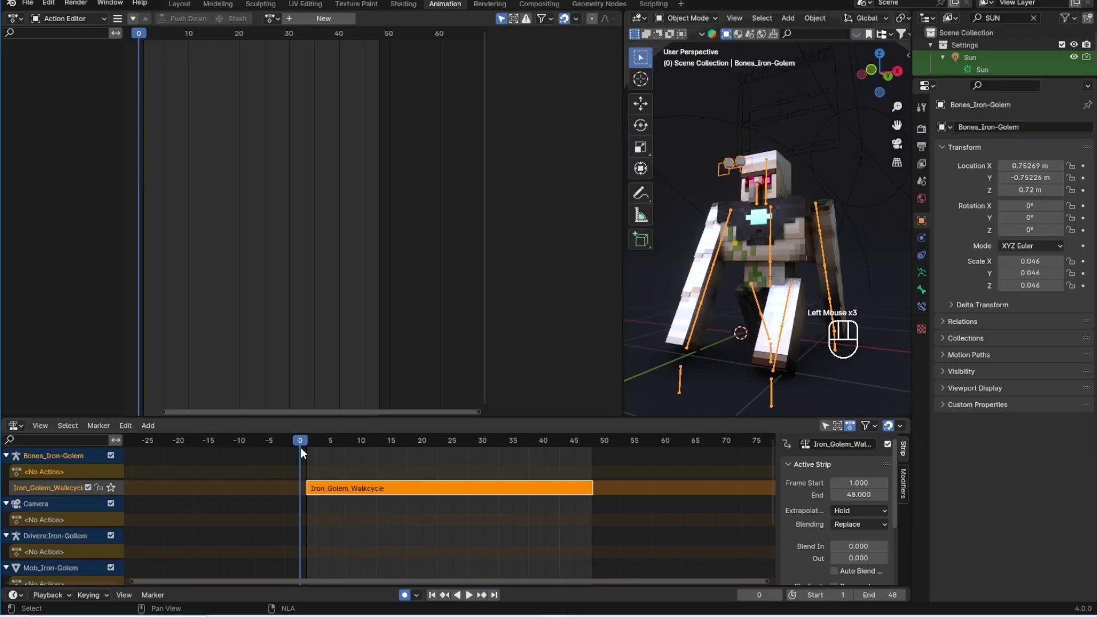
pyautogui.press('space')
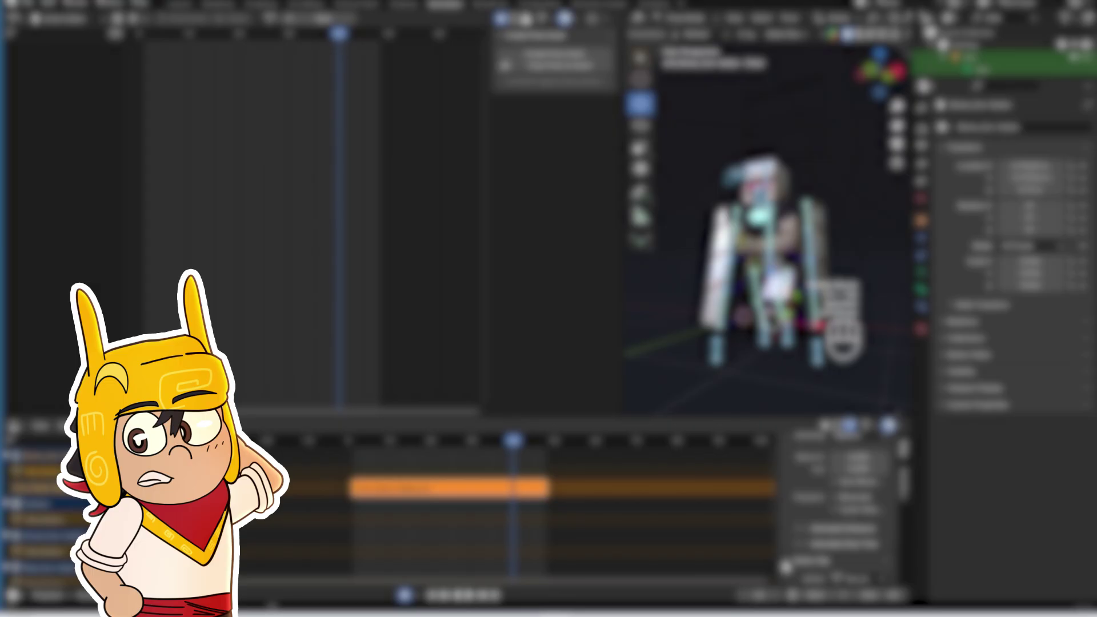
pyautogui.scroll(-4, 786, 567)
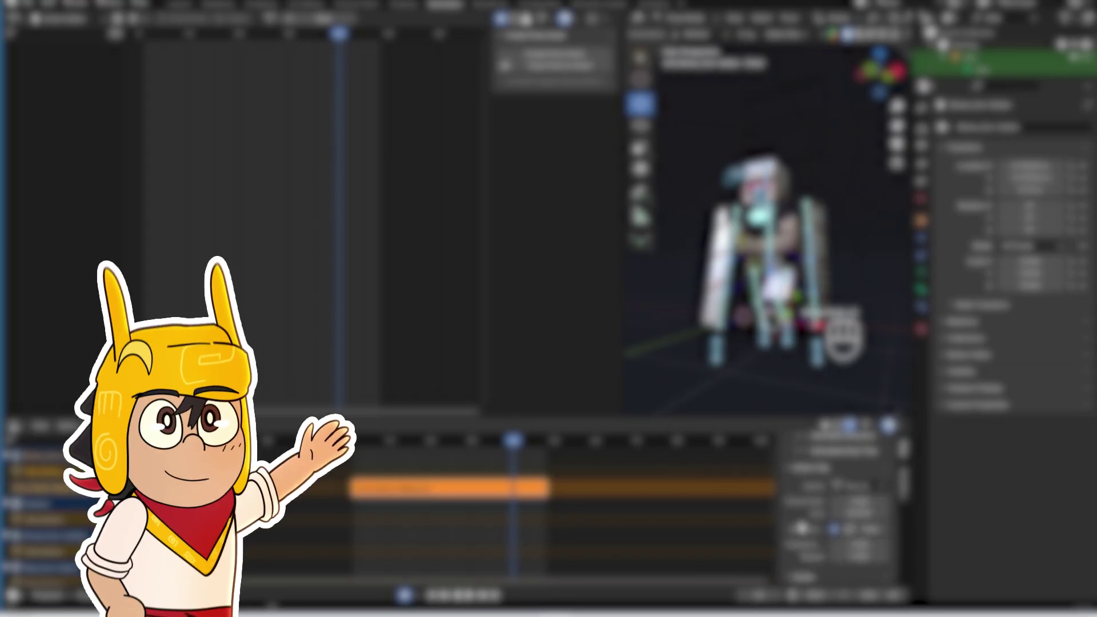